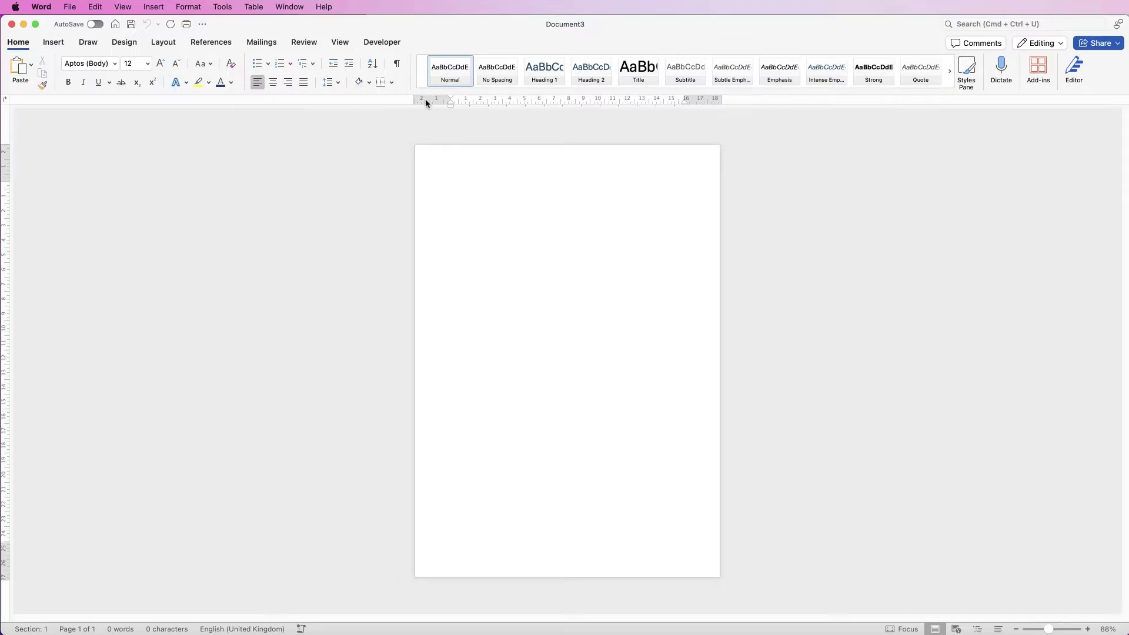
Step: Draw a circle about 11.13 cm in diameter in the middle of the page and remove its outline
left_click(53, 42)
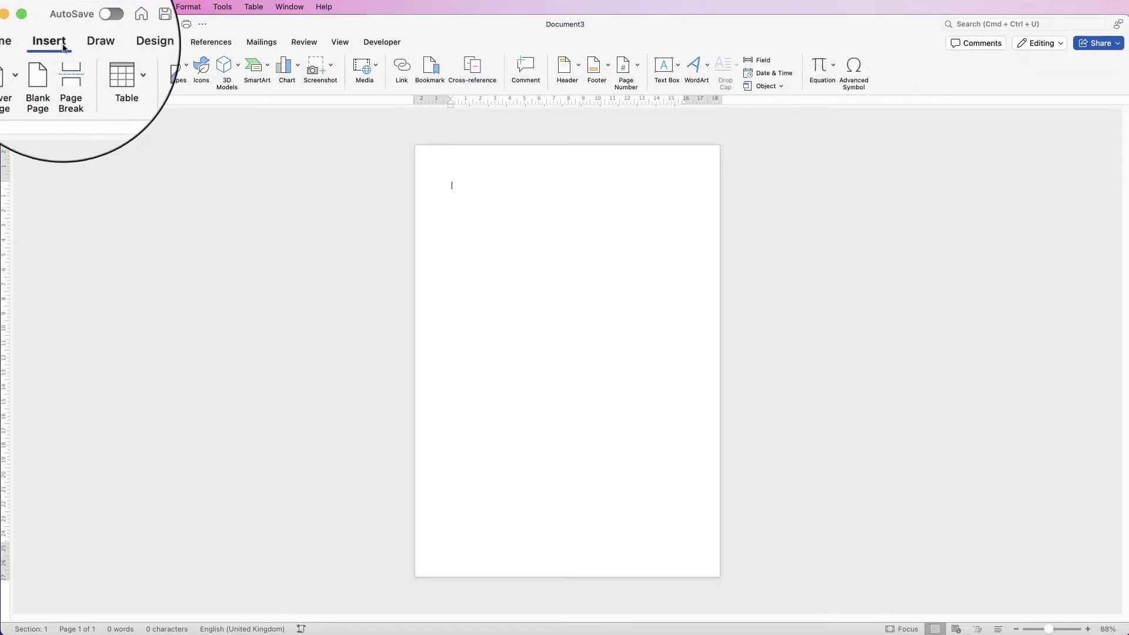
left_click(188, 74)
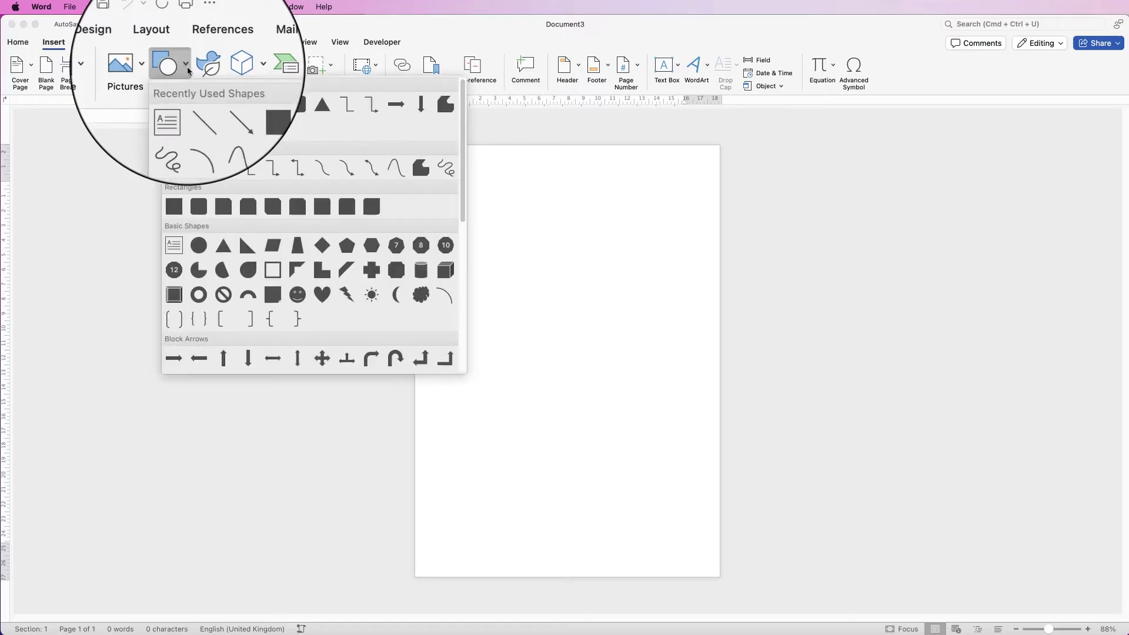
scroll(191, 188, "down", 3)
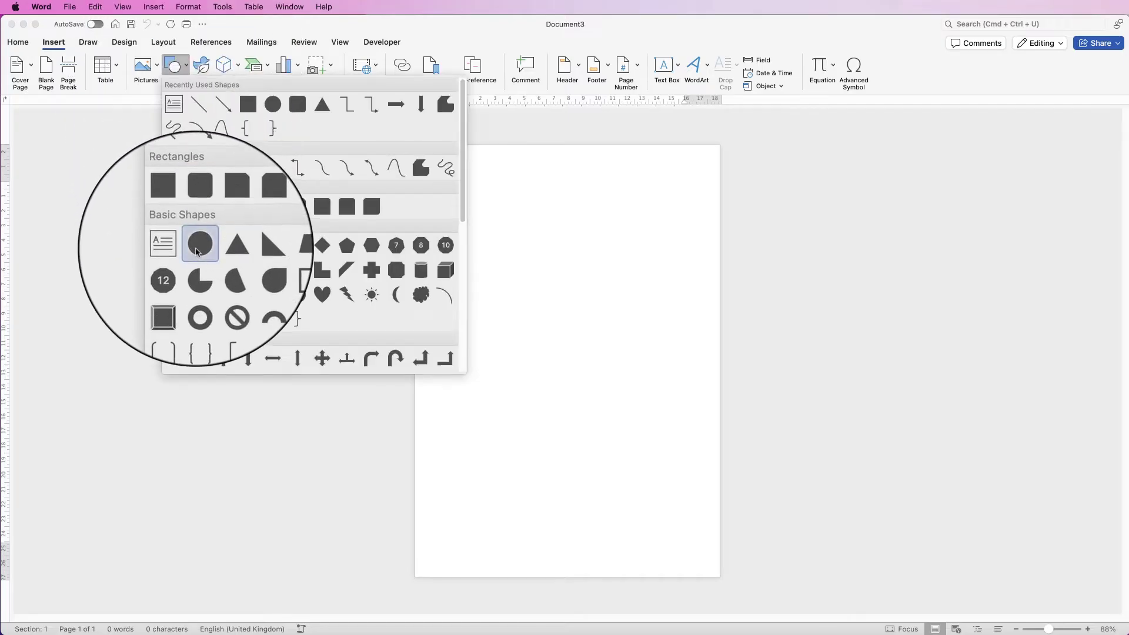
left_click(200, 241)
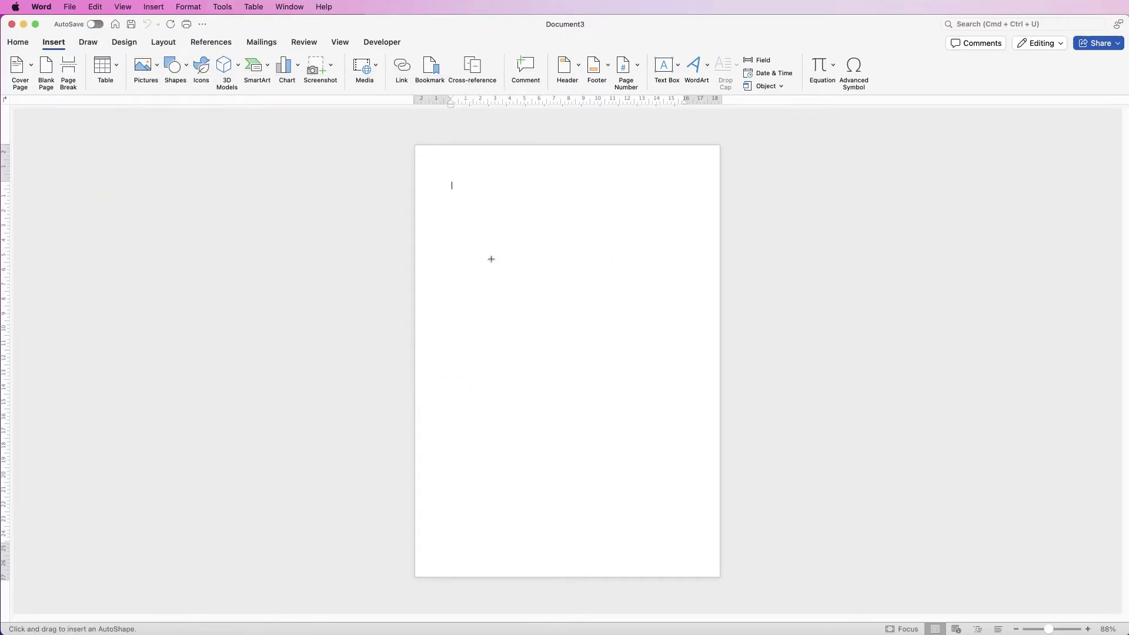
left_click_drag(497, 268, 624, 421)
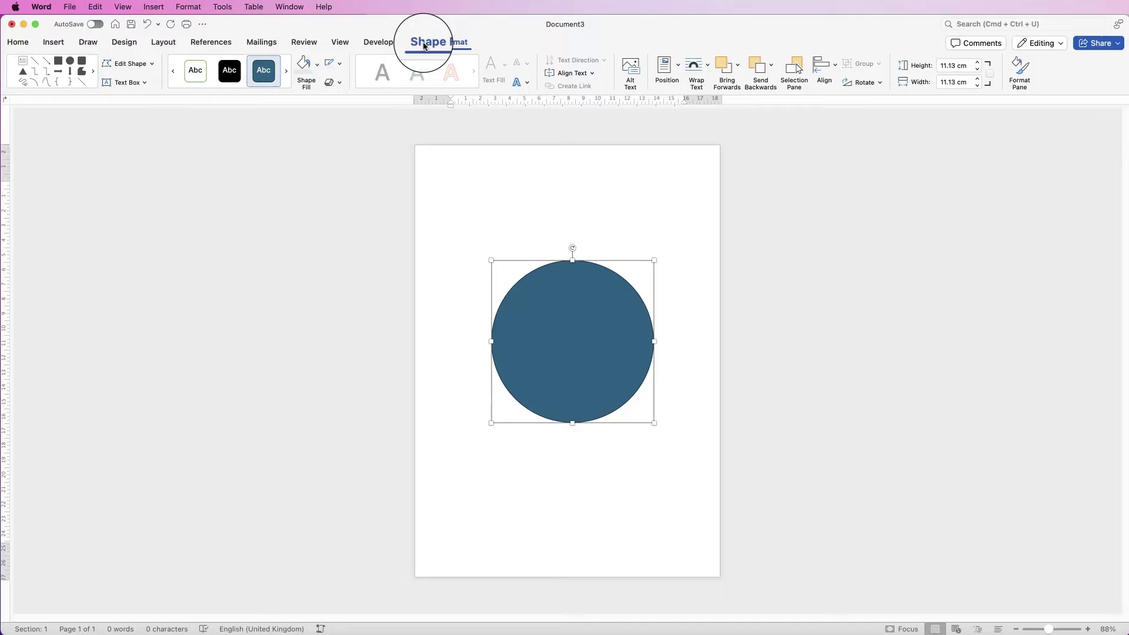
left_click(341, 64)
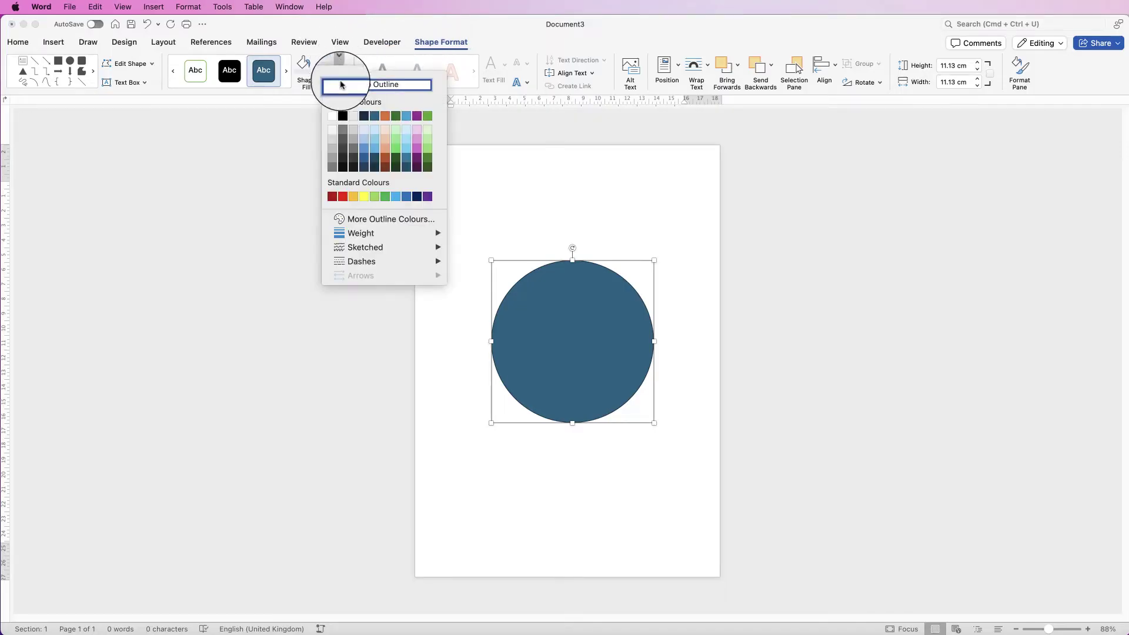
left_click(341, 85)
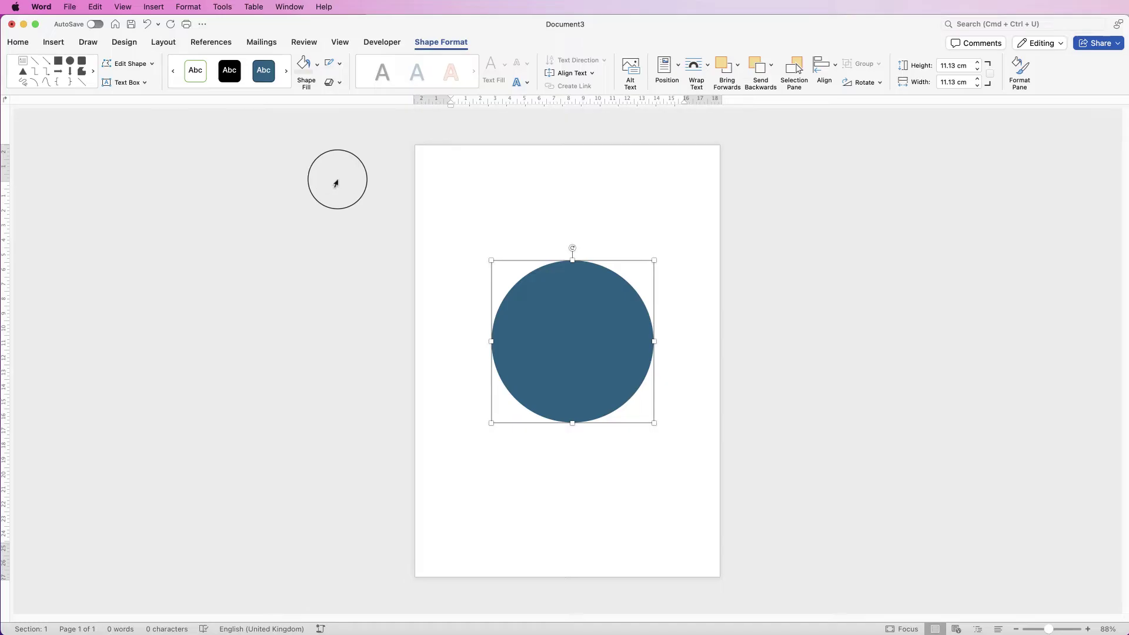
Step: Move the circle to the page's upper-left area and place copies of it overlapping one another along the page's right edge
left_click_drag(588, 357, 517, 258)
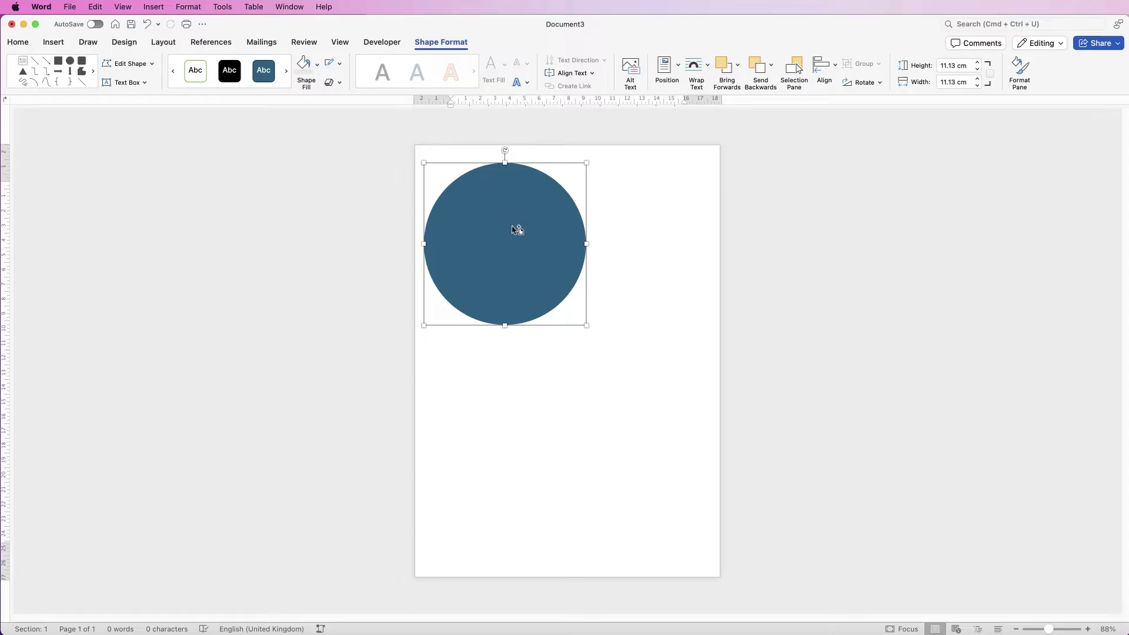
left_click_drag(512, 228, 601, 486)
left_click_drag(680, 217, 719, 184)
left_click_drag(676, 360, 665, 286)
left_click_drag(604, 334, 748, 427)
left_click_drag(594, 471, 705, 469)
left_click_drag(537, 435, 728, 347)
Step: Enlarge the upper-left circle to about 21.99 cm and position it partly beyond the page's top and left edges
left_click_drag(519, 247, 479, 207)
left_click_drag(546, 285, 705, 442)
left_click_drag(562, 329, 471, 334)
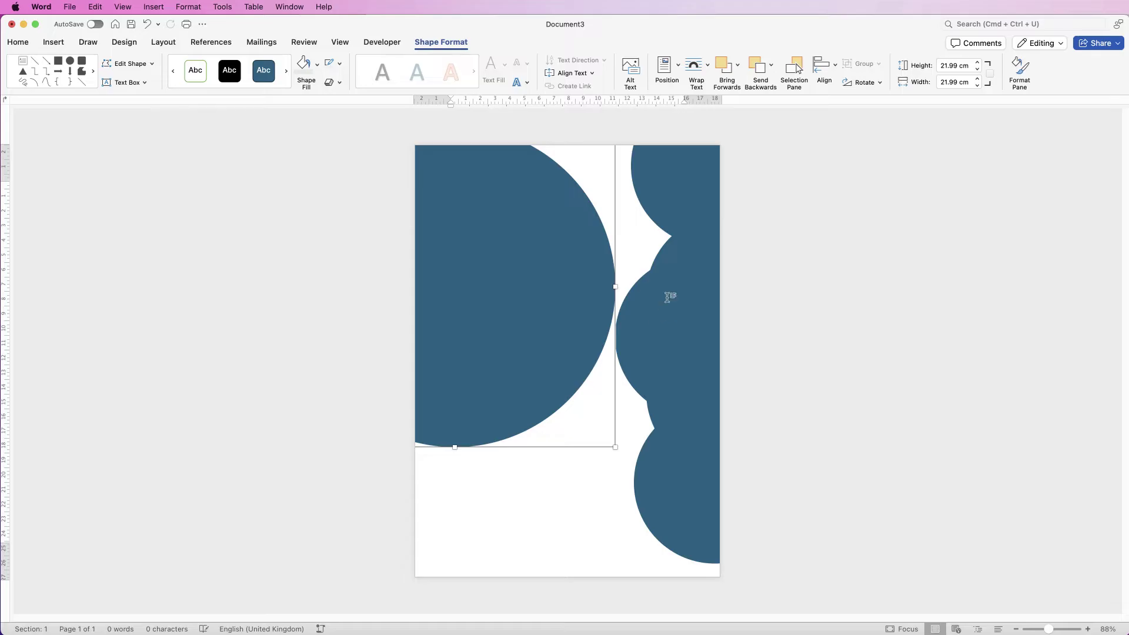
left_click(316, 69)
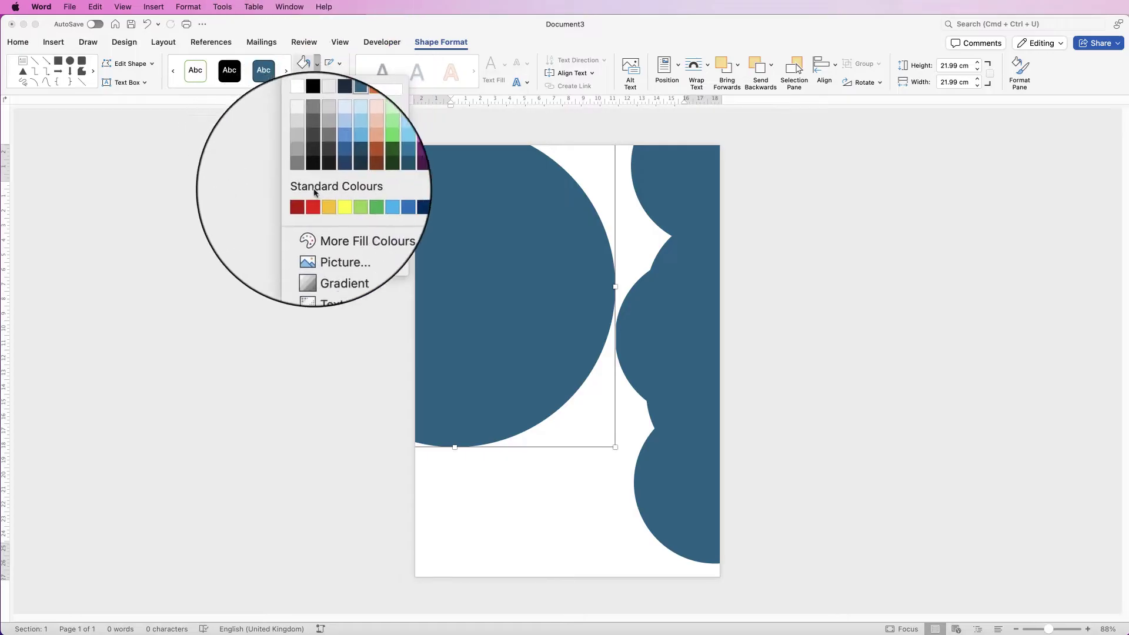
left_click(334, 227)
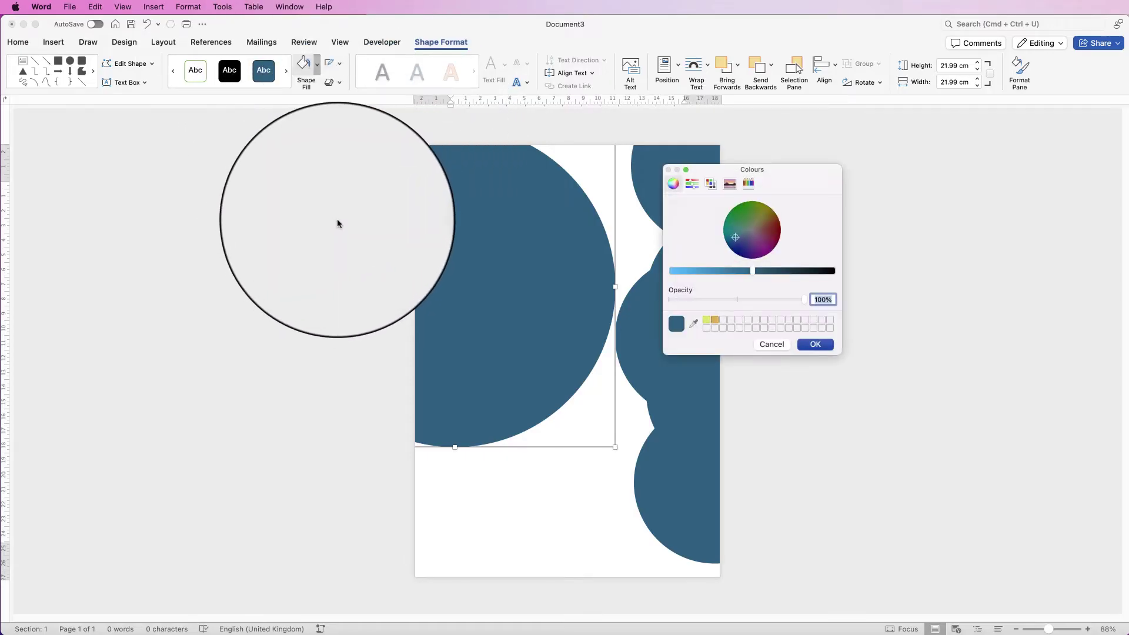
left_click_drag(751, 270, 660, 277)
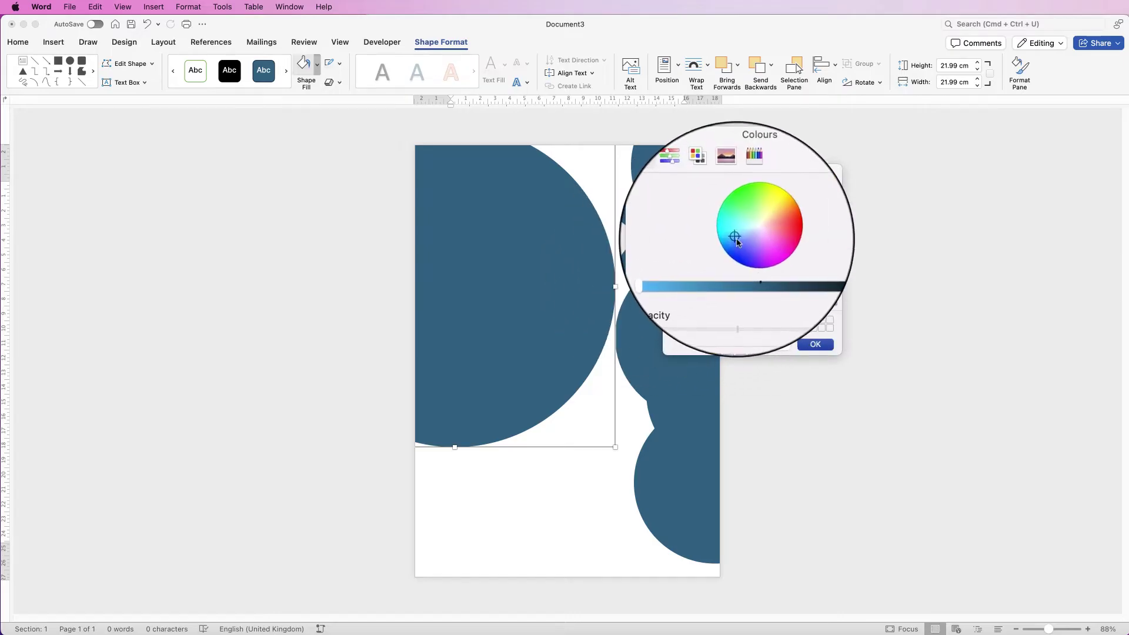
mouse_move(737, 238)
left_mouse_down()
mouse_move(738, 222)
mouse_move(755, 213)
mouse_move(766, 240)
mouse_move(756, 250)
left_mouse_up()
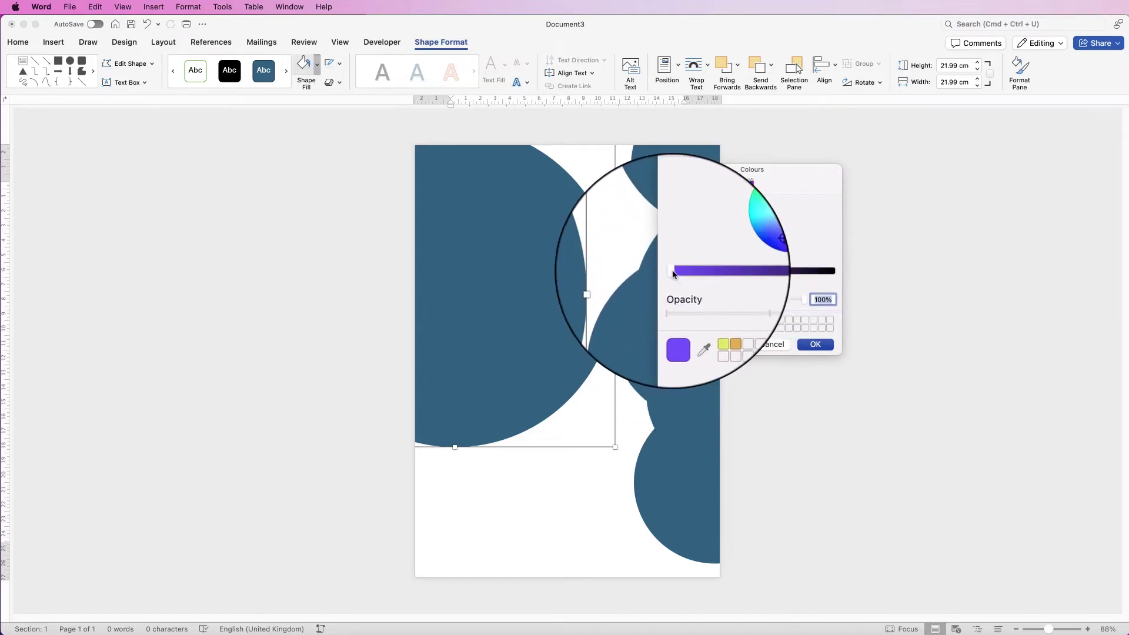
mouse_move(673, 272)
left_mouse_down()
mouse_move(734, 272)
mouse_move(682, 280)
left_mouse_up()
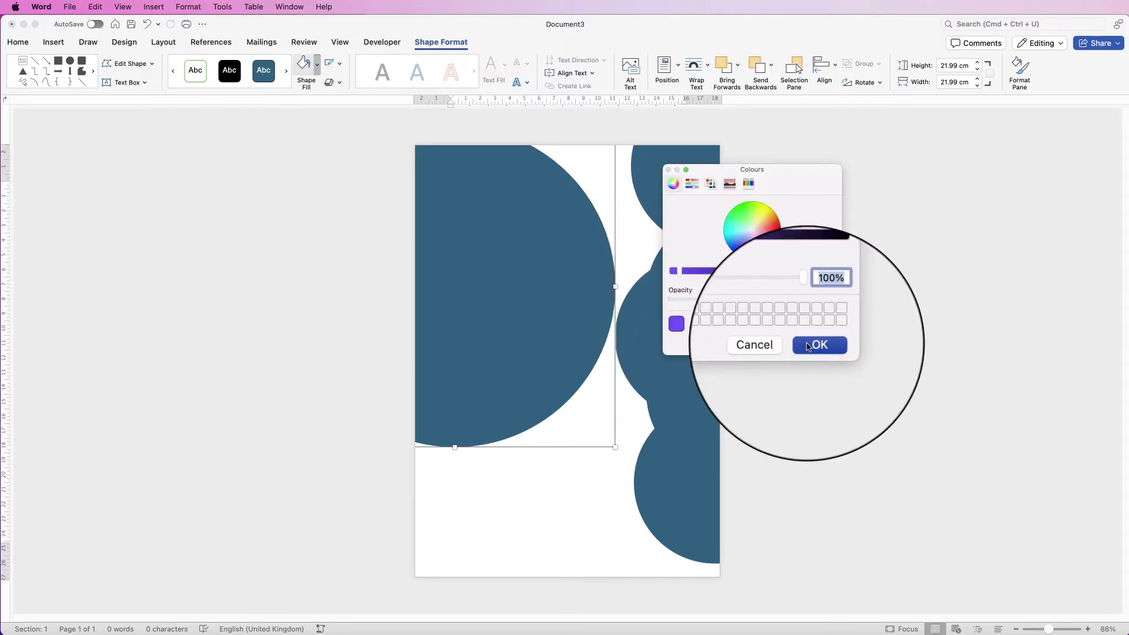
left_click(771, 347)
Step: Fill the large upper-left circle with light grey
left_click(317, 63)
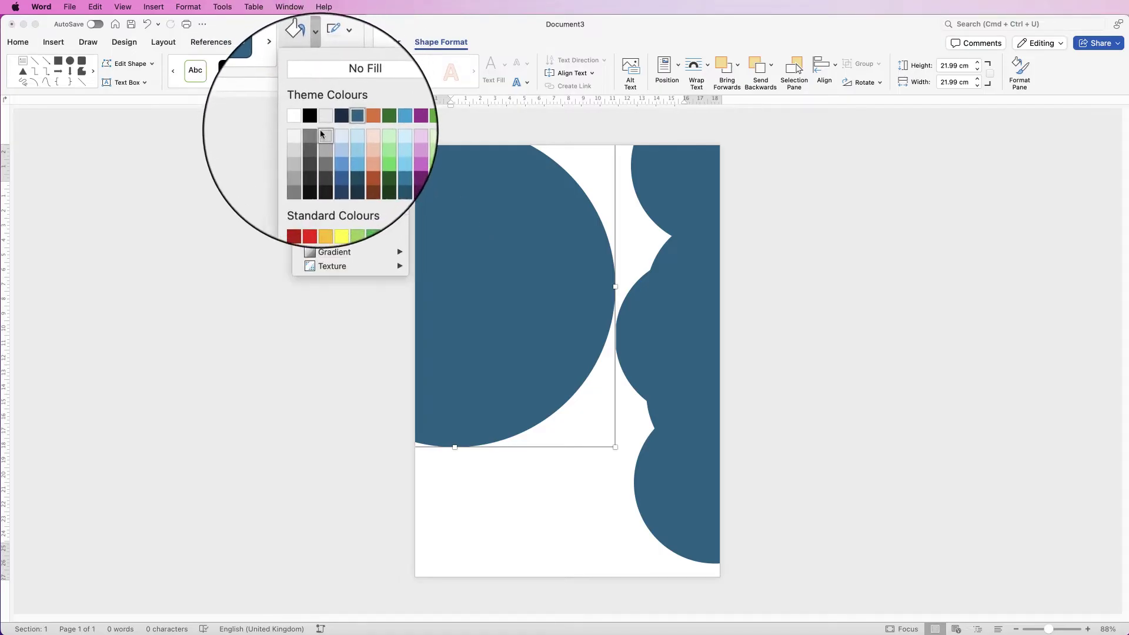
left_click(302, 135)
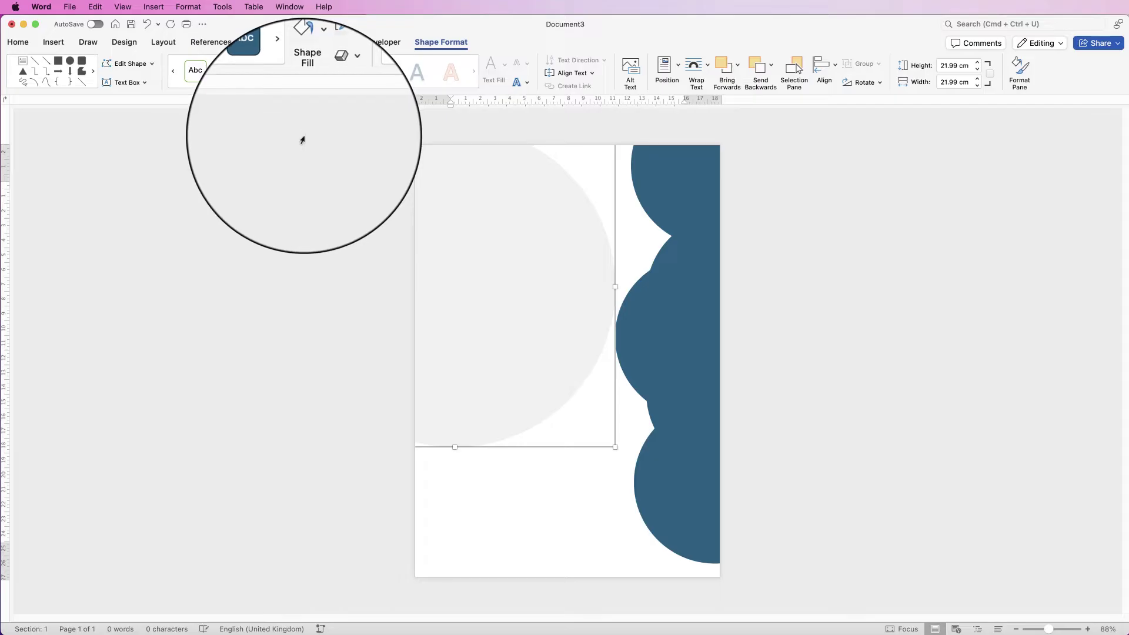
Step: Move the page's upper-right circle onto the grey circle's lower part, shrinking it to about 7.21 cm at left 5.08 cm, top 9.53 cm
left_click_drag(668, 197, 528, 335)
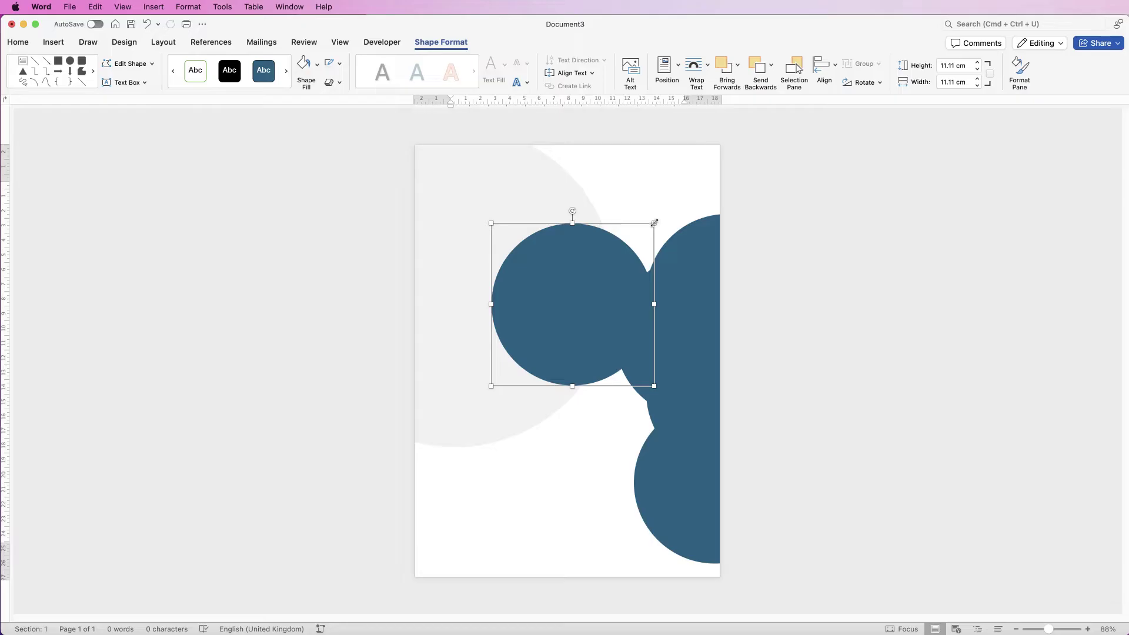
left_click_drag(654, 223, 596, 288)
left_click_drag(555, 341, 551, 344)
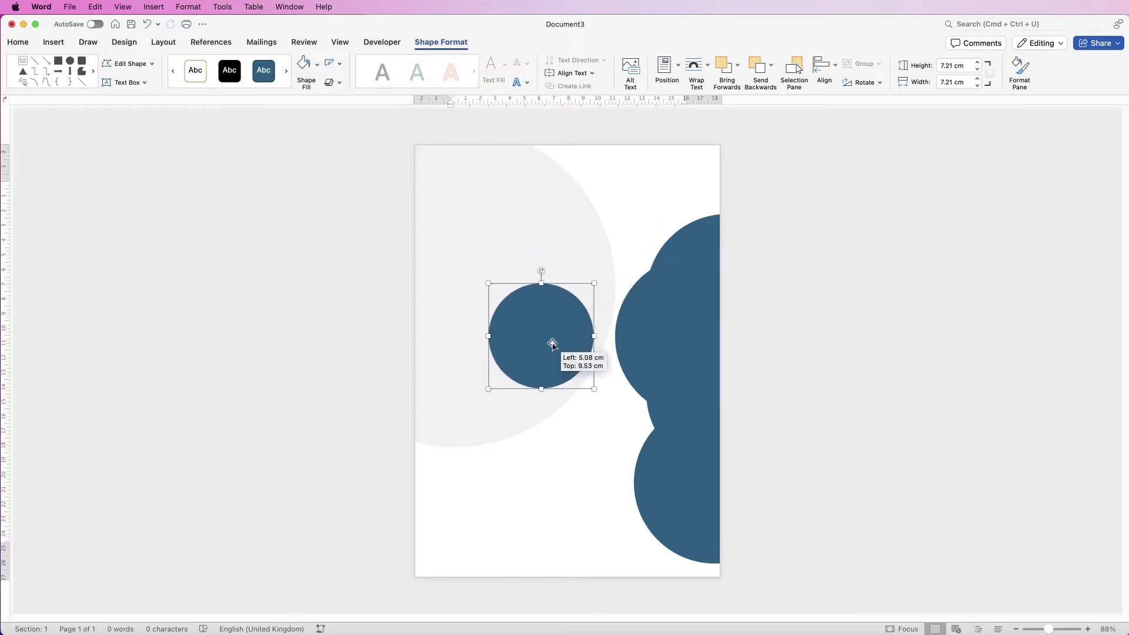
Step: Move another circle to the page's left edge, enlarge it to about 15.25 cm over the small circle, and fill it with white
left_click_drag(654, 331, 385, 427)
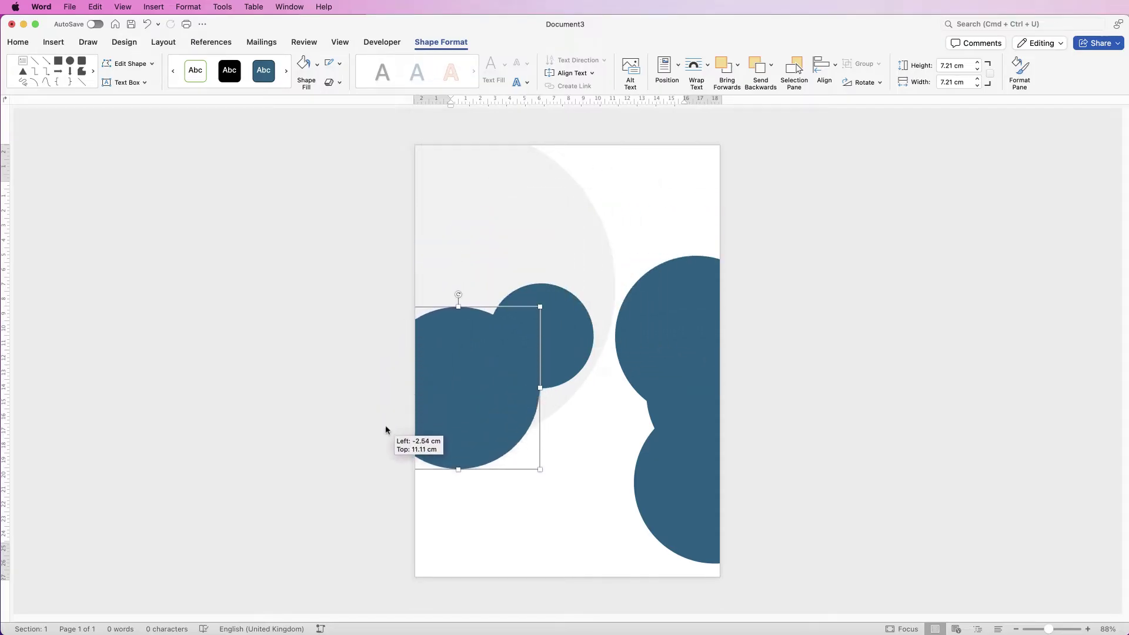
left_click_drag(539, 307, 575, 252)
left_click_drag(489, 353, 453, 360)
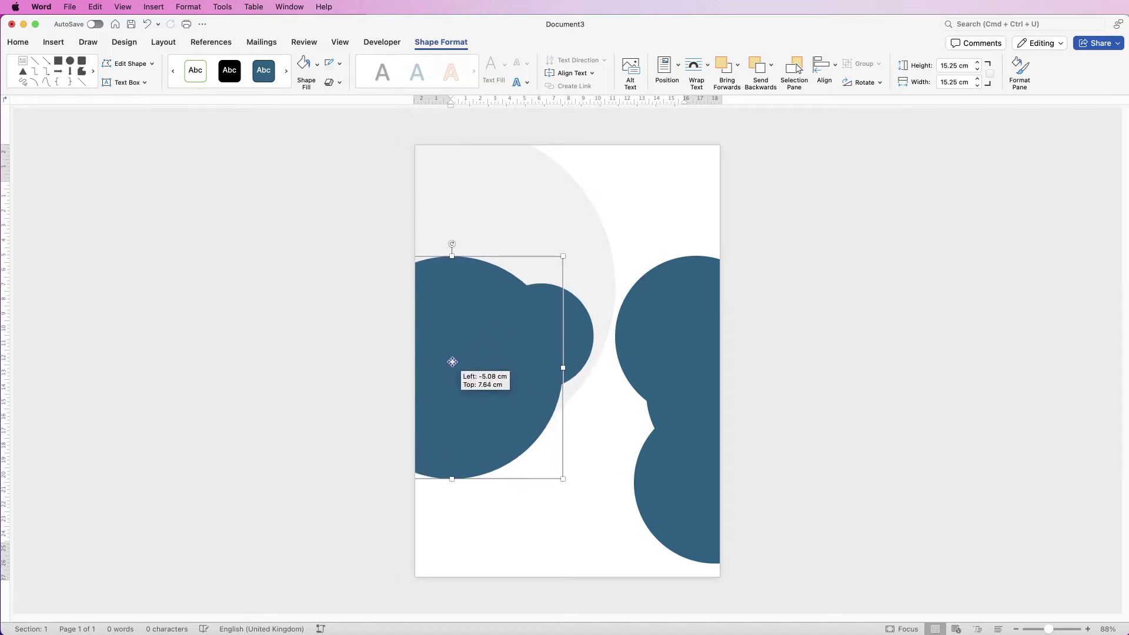
left_click(317, 67)
left_click(303, 121)
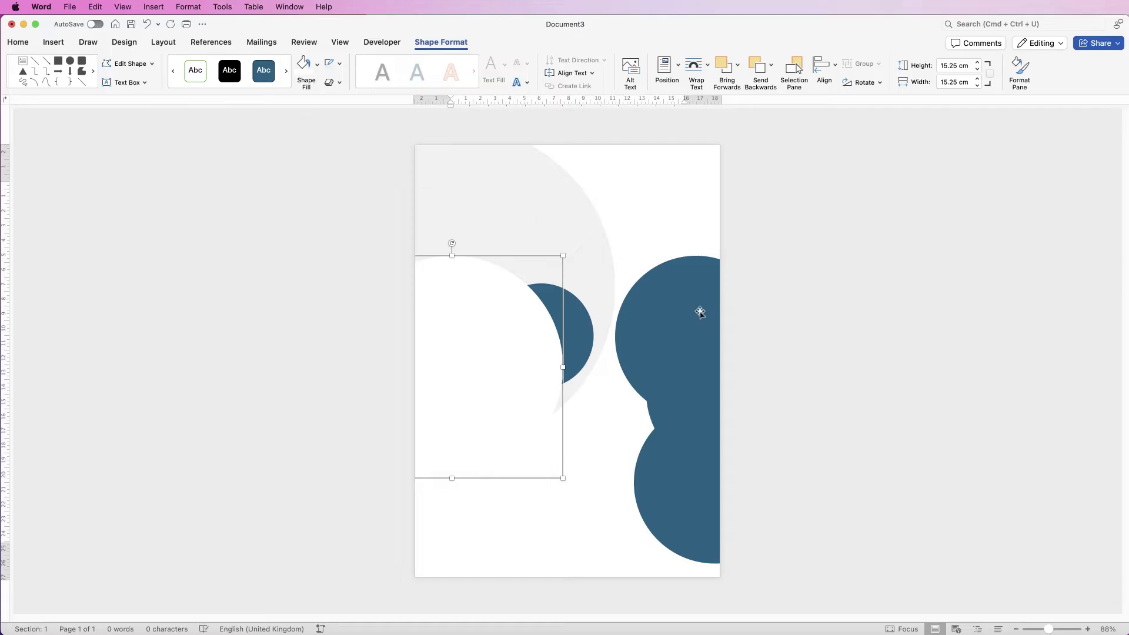
Step: Bring another blue circle to the front, centre it inside the white circle at the left page edge, and enlarge it to about 12.36 cm
left_click_drag(696, 312, 482, 248)
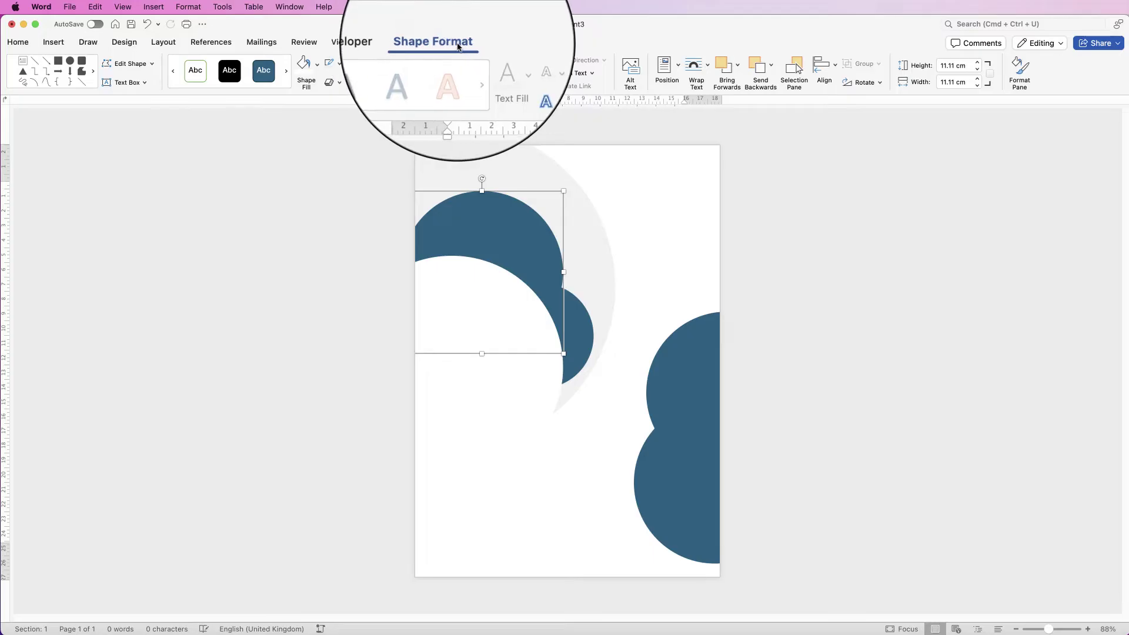
left_click(730, 69)
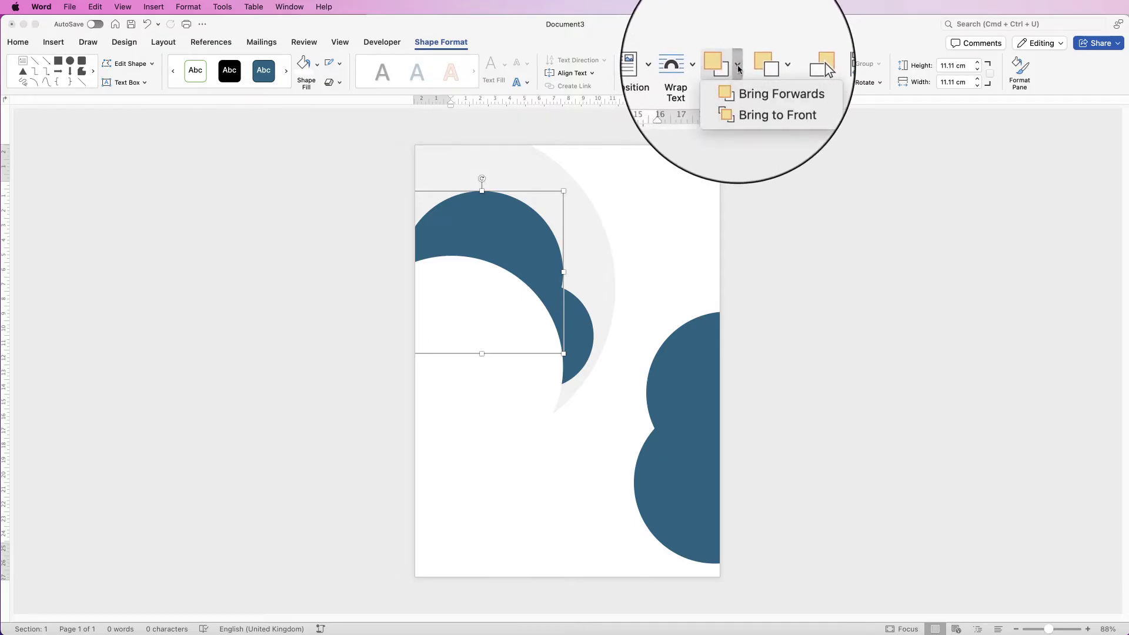
left_click(758, 103)
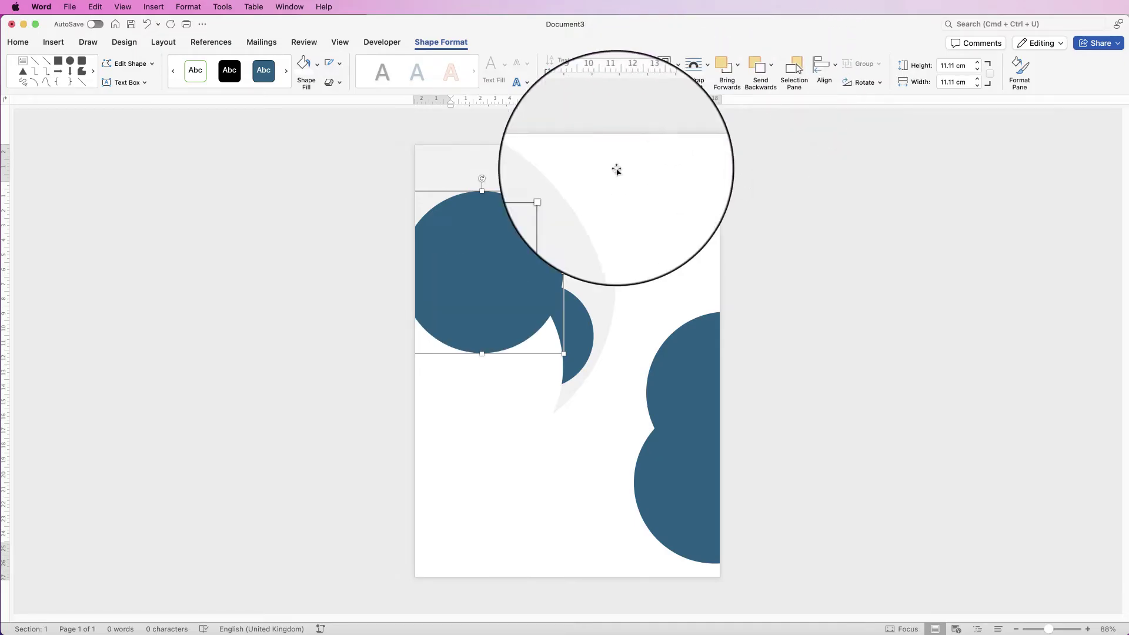
left_click_drag(475, 274, 447, 359)
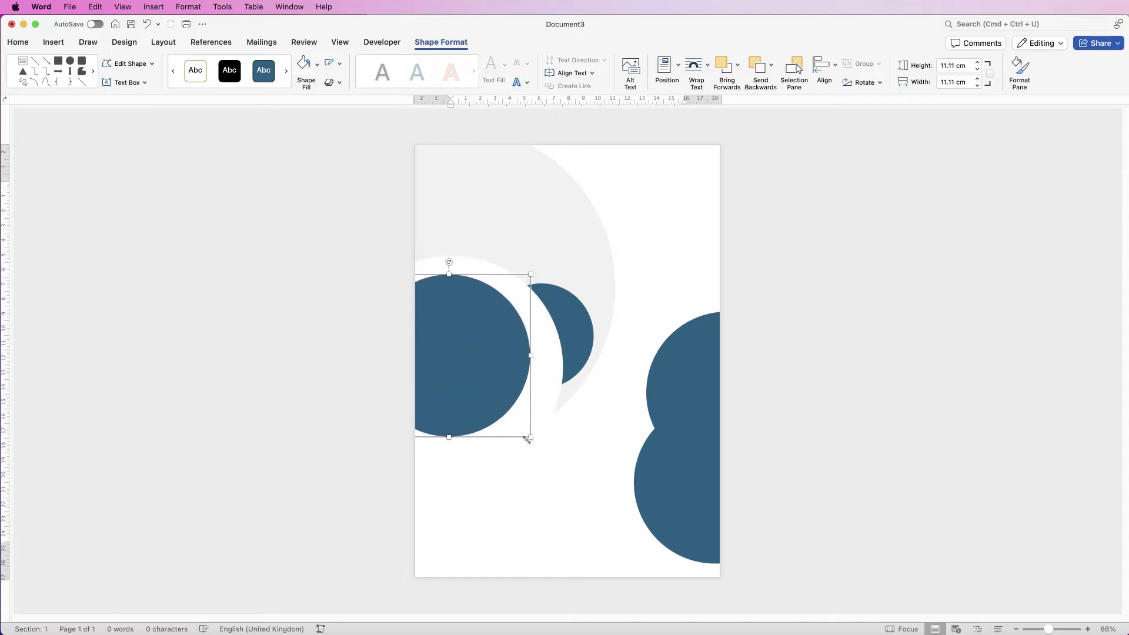
left_click_drag(530, 438, 548, 456)
Step: Move the page's lower-right circle to the front of the blue left-edge circle, centring it with a white fill to form a ring
left_click_drag(685, 487, 436, 367)
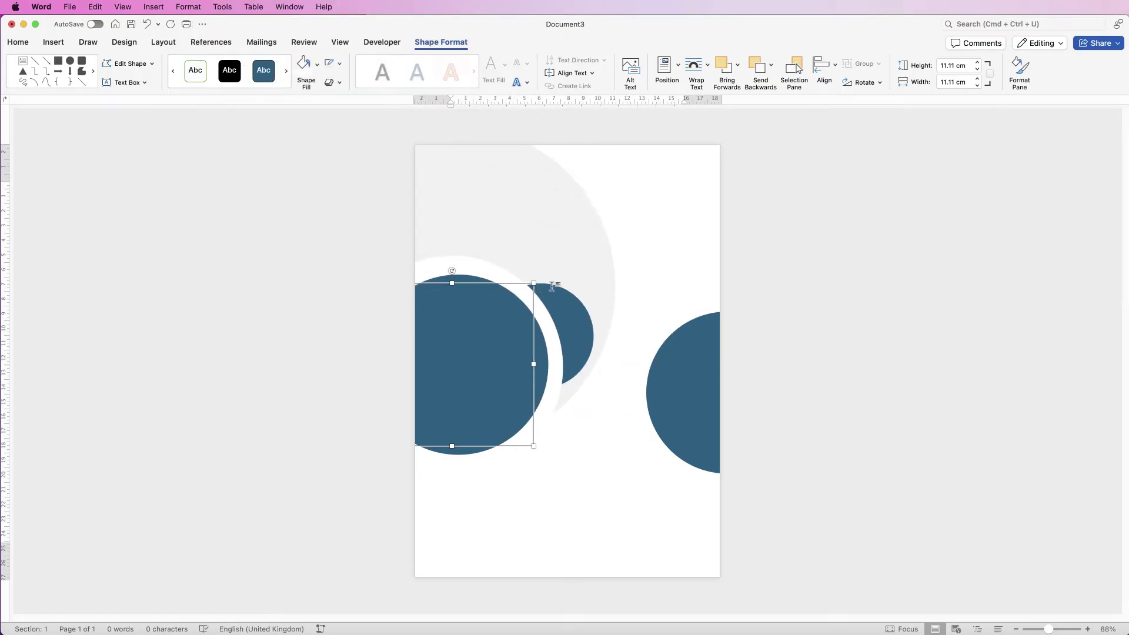
left_click(738, 66)
left_click(742, 100)
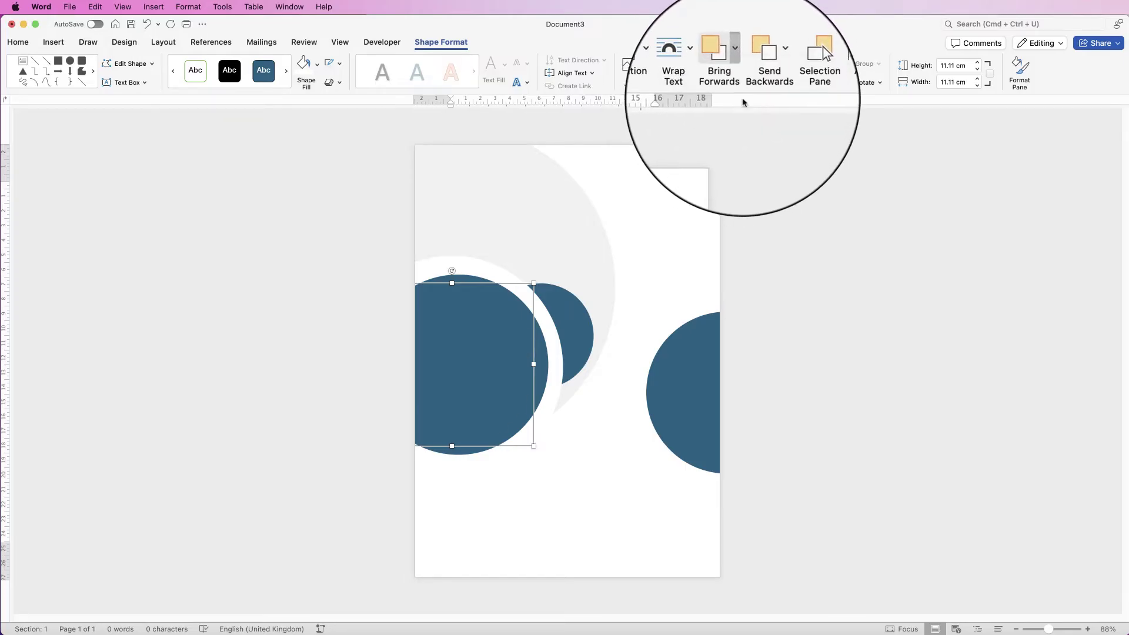
left_click_drag(473, 358, 476, 354)
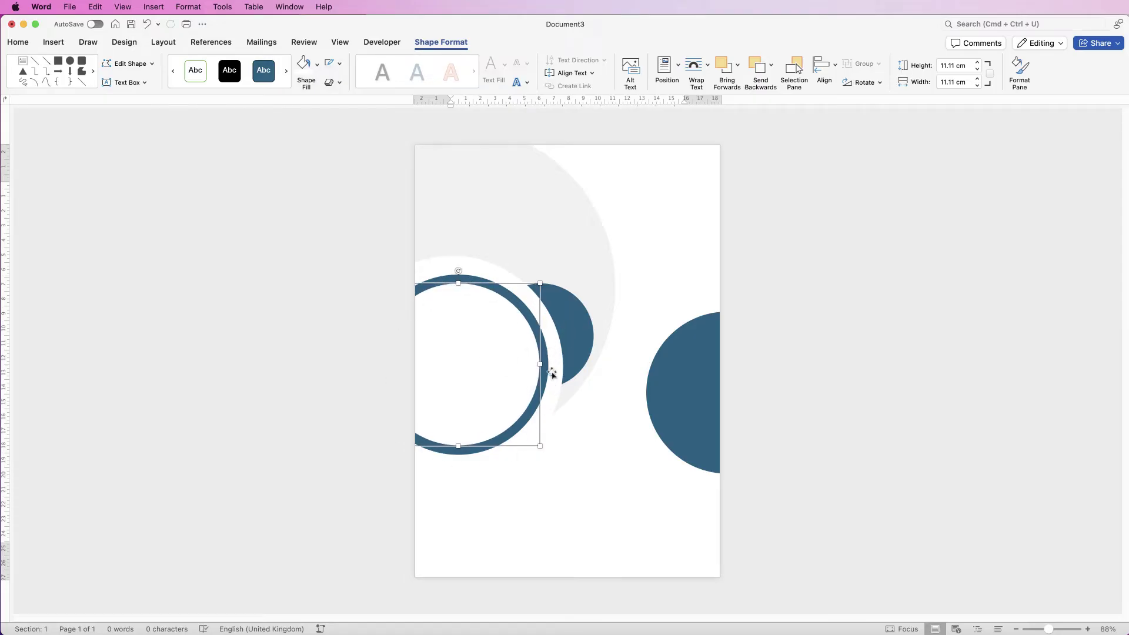
Step: Copy the remaining right-edge circle to the page bottom, enlarged to about 13.66 cm, and place another copy overlapping the page's top-right corner
left_click_drag(693, 396, 540, 464)
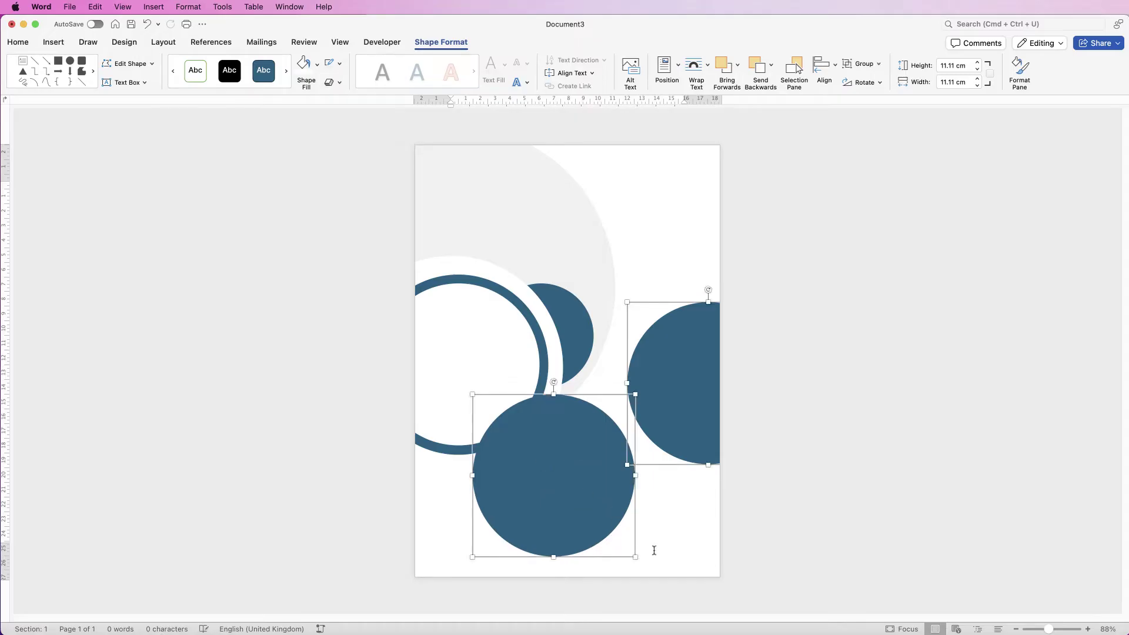
left_click_drag(639, 554, 665, 594)
left_click_drag(614, 520, 613, 510)
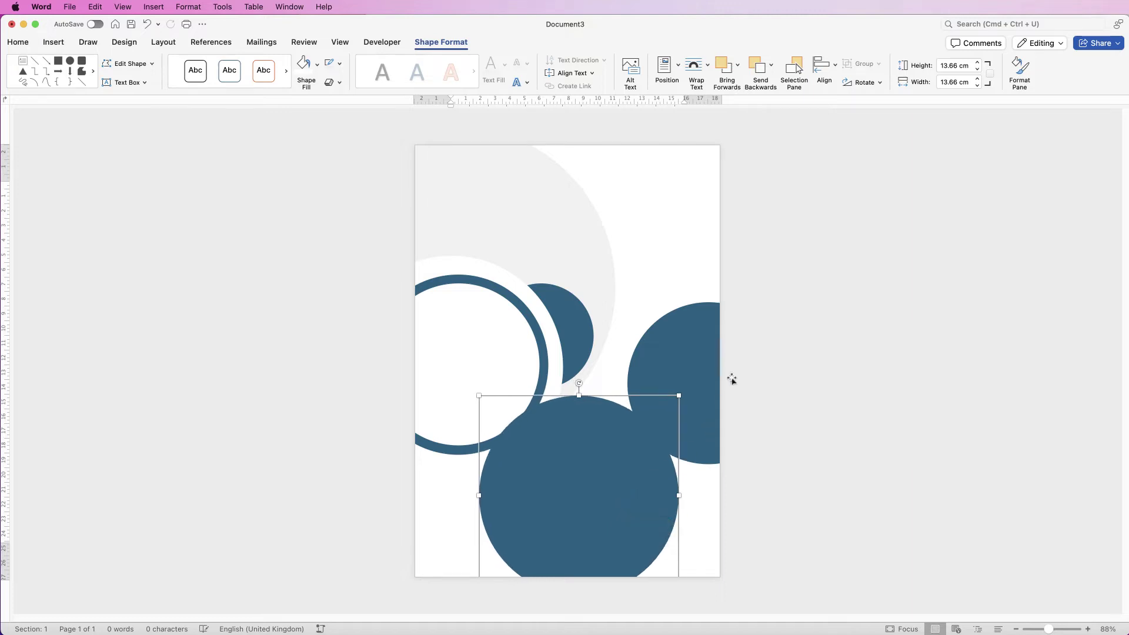
left_click_drag(701, 368, 703, 148)
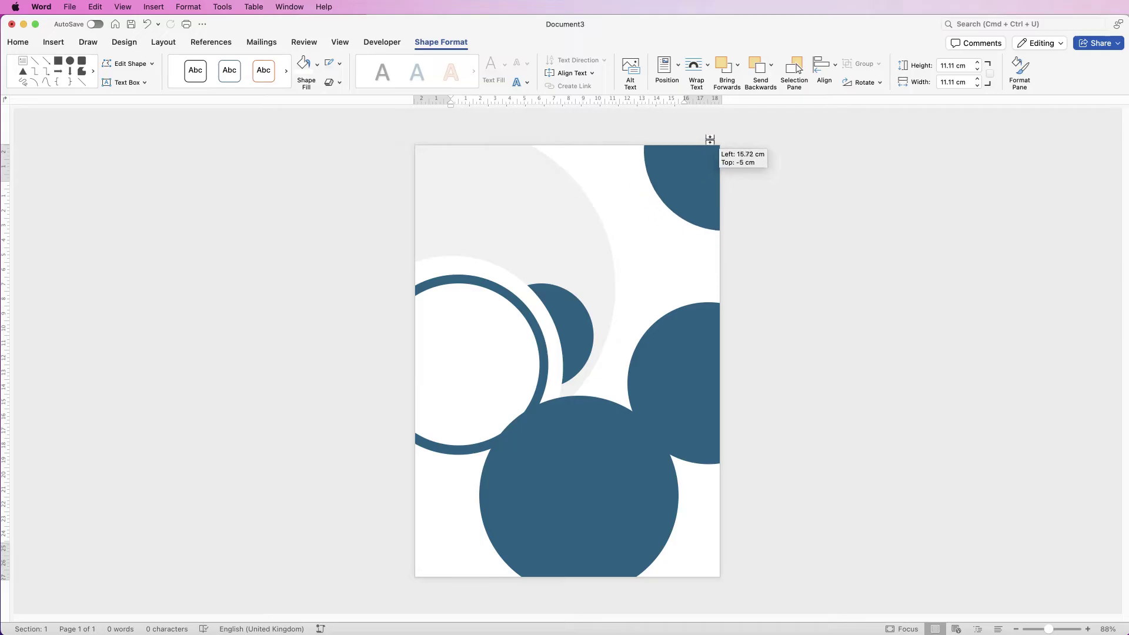
Step: Fill the remaining right-edge circle with white, bring it to the front, and centre it inside the bottom circle to form a ring
left_click_drag(688, 406, 636, 431)
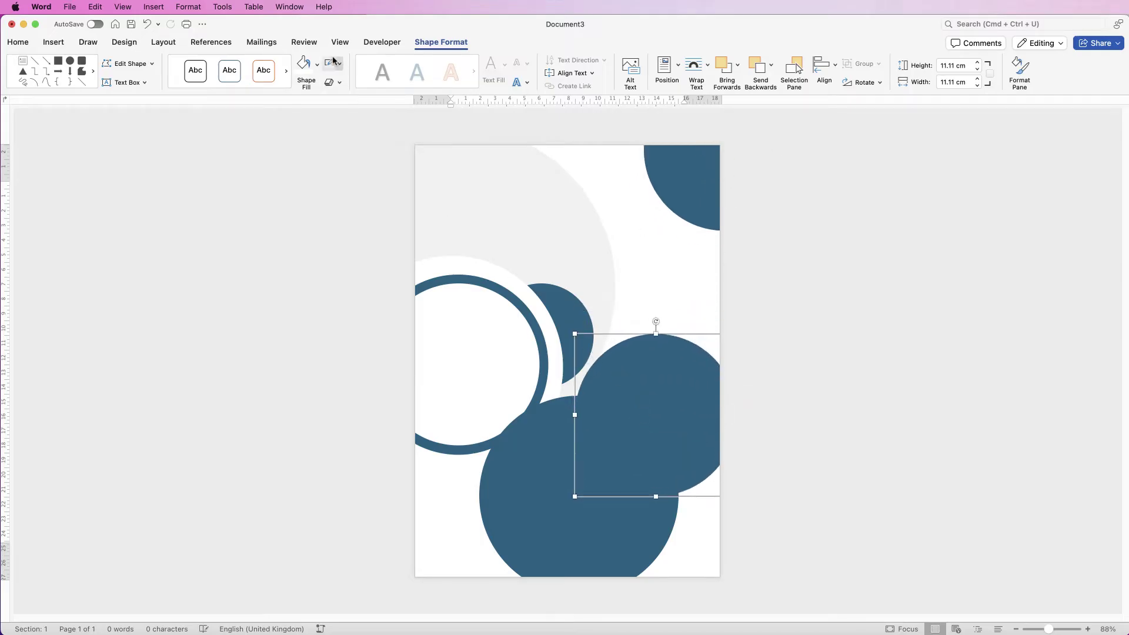
left_click(303, 65)
left_click_drag(672, 388, 623, 390)
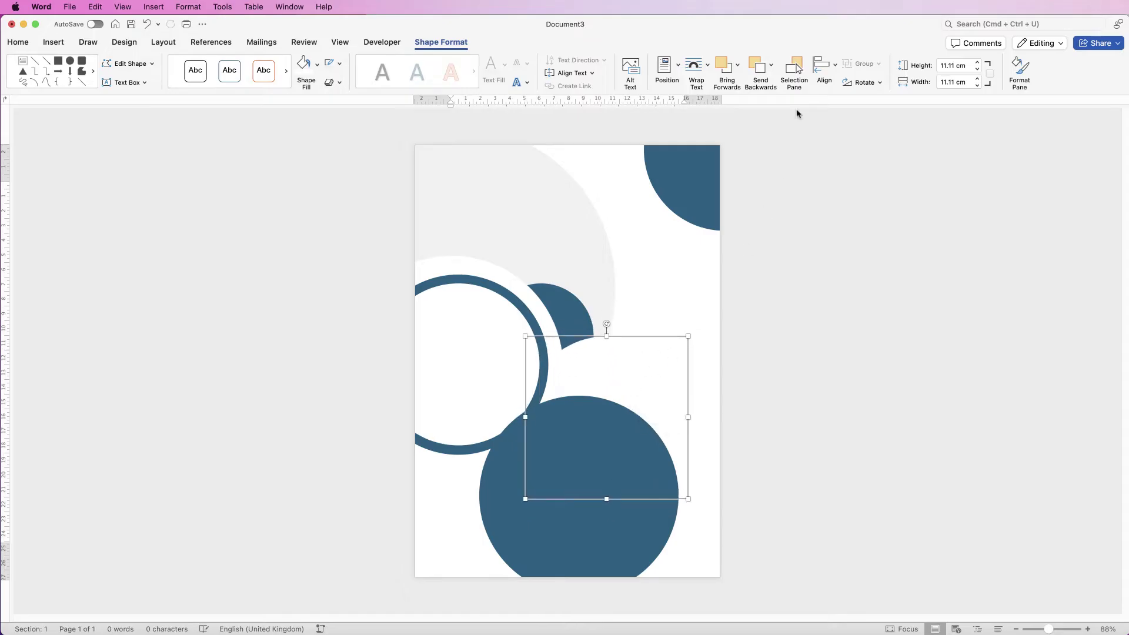
left_click(745, 70)
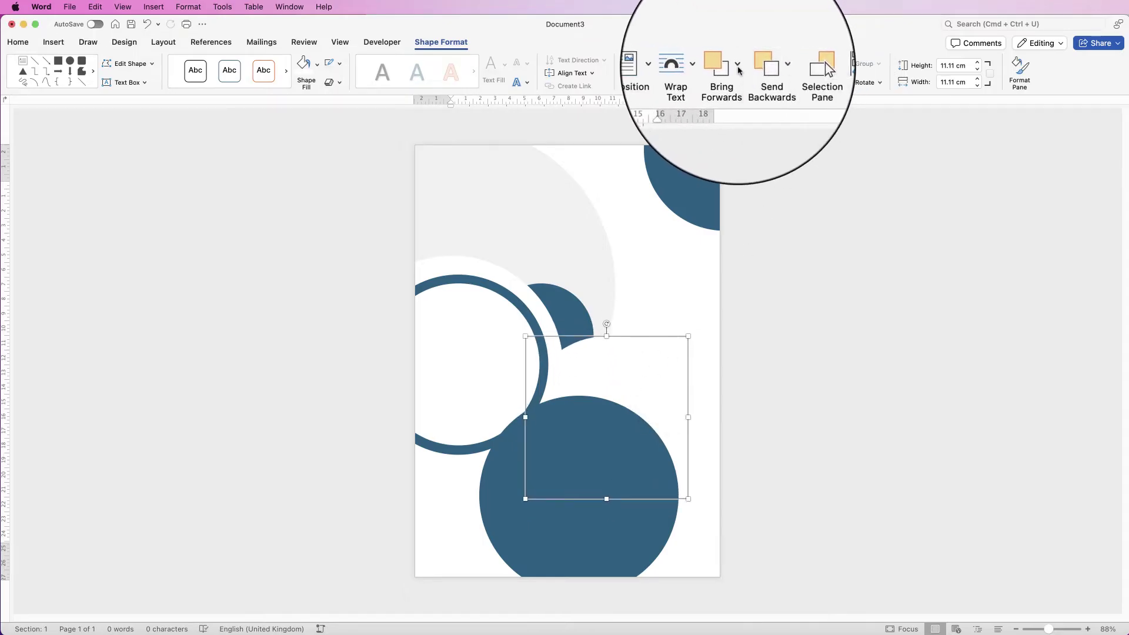
left_click(735, 50)
left_click(743, 101)
left_click_drag(606, 397, 583, 472)
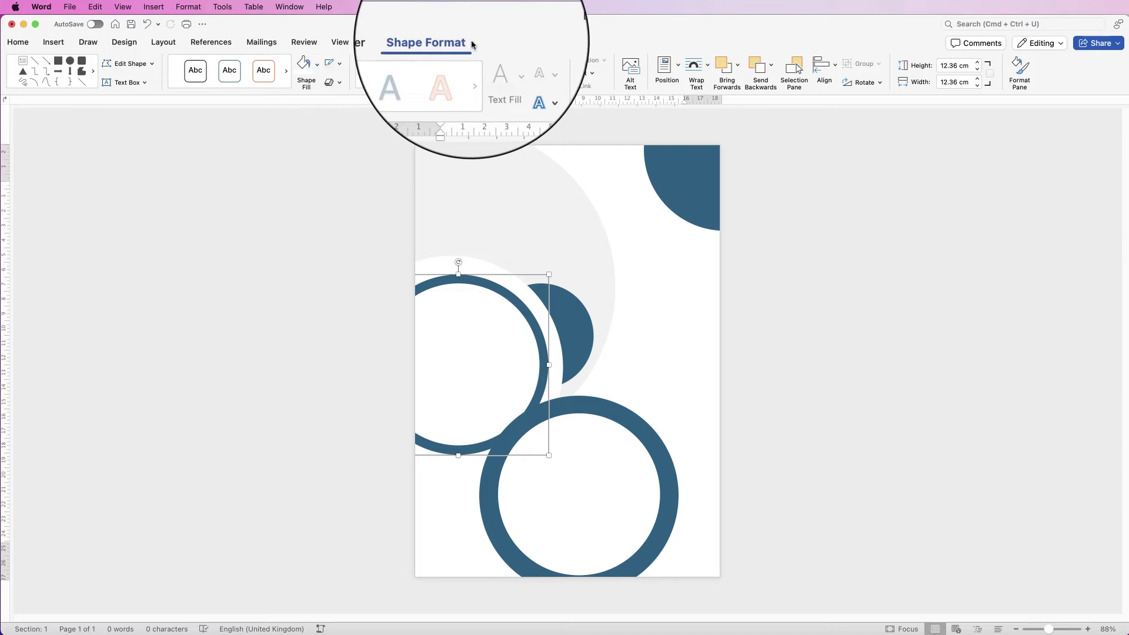
Step: Give the blue left-edge circle a gradient fill, with the grey stop at 0% and the light blue stop at the opposite end
left_click(1053, 73)
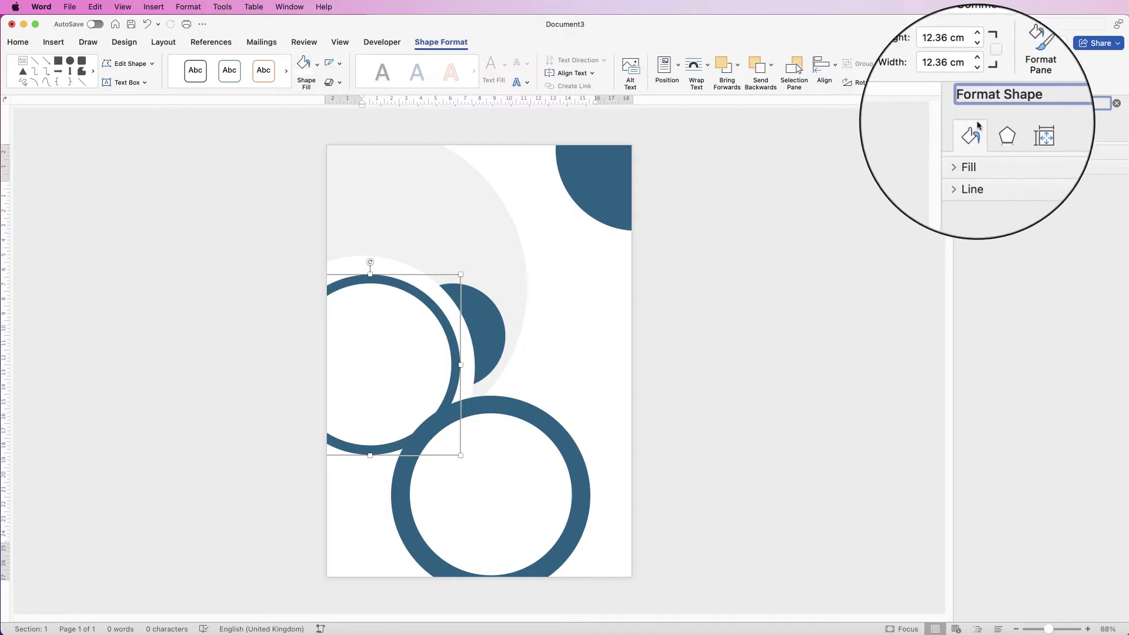
left_click(963, 154)
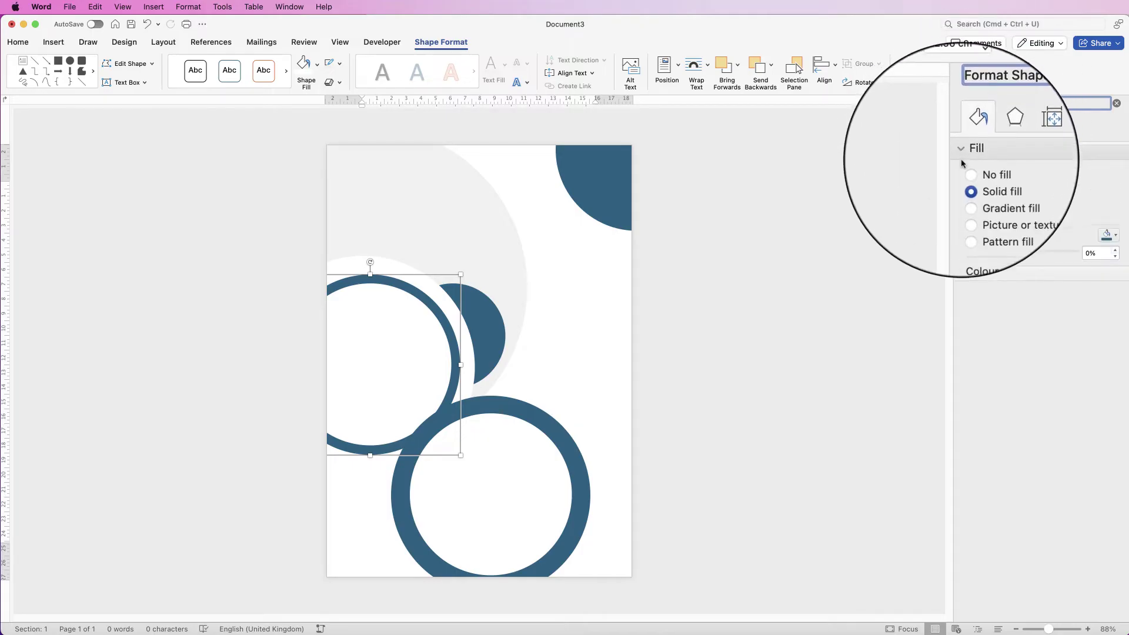
left_click(969, 193)
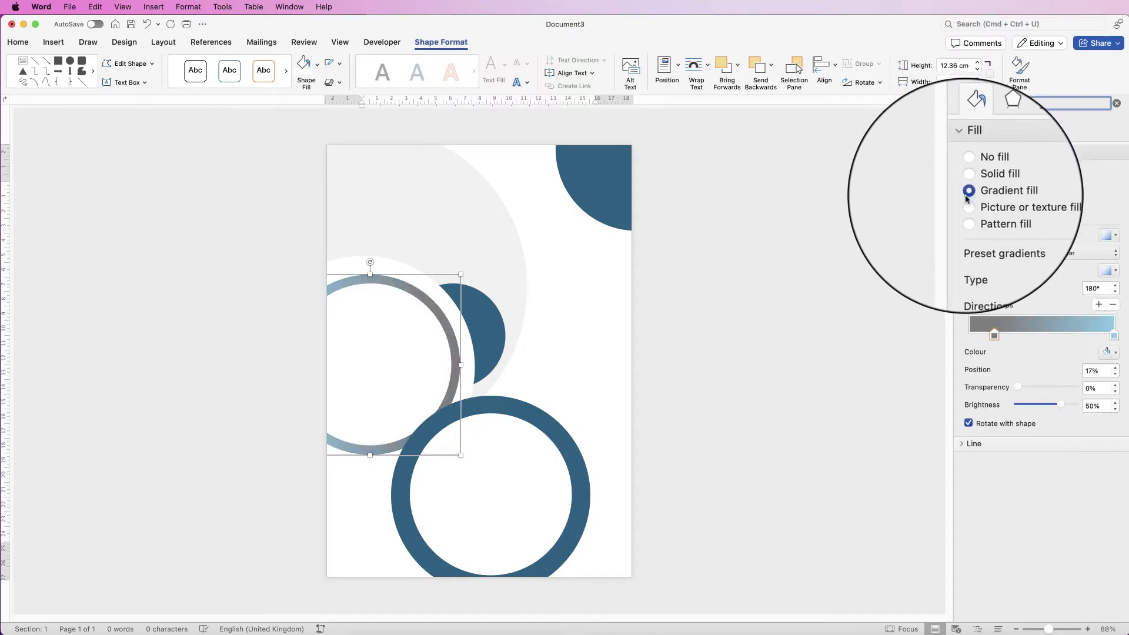
left_click_drag(994, 339, 967, 336)
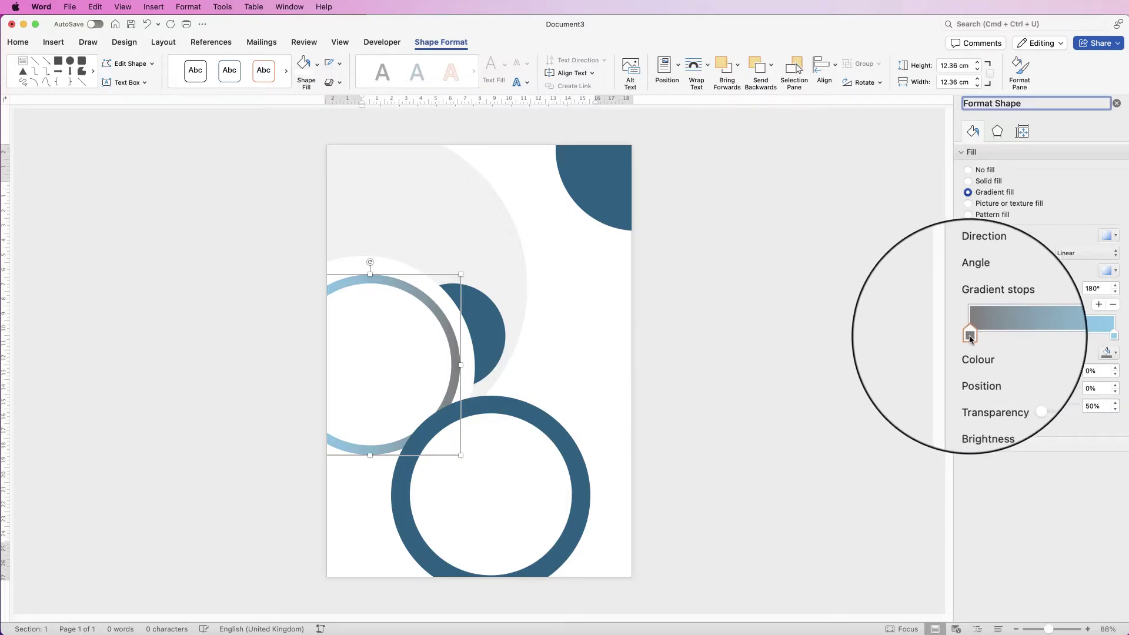
left_click(1117, 355)
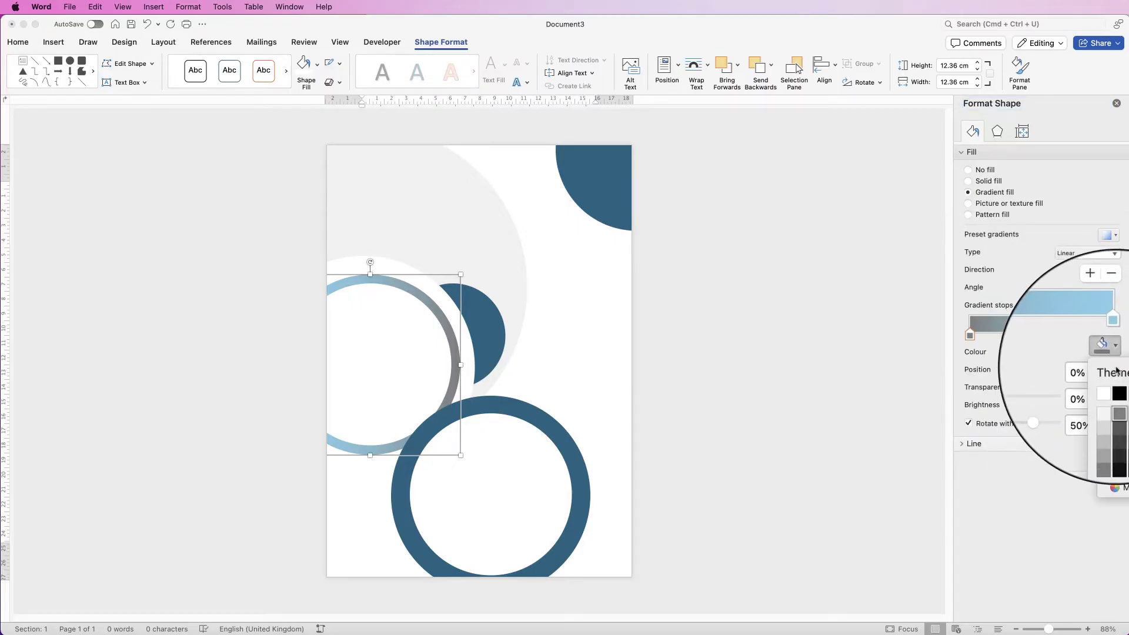
left_click(1119, 400)
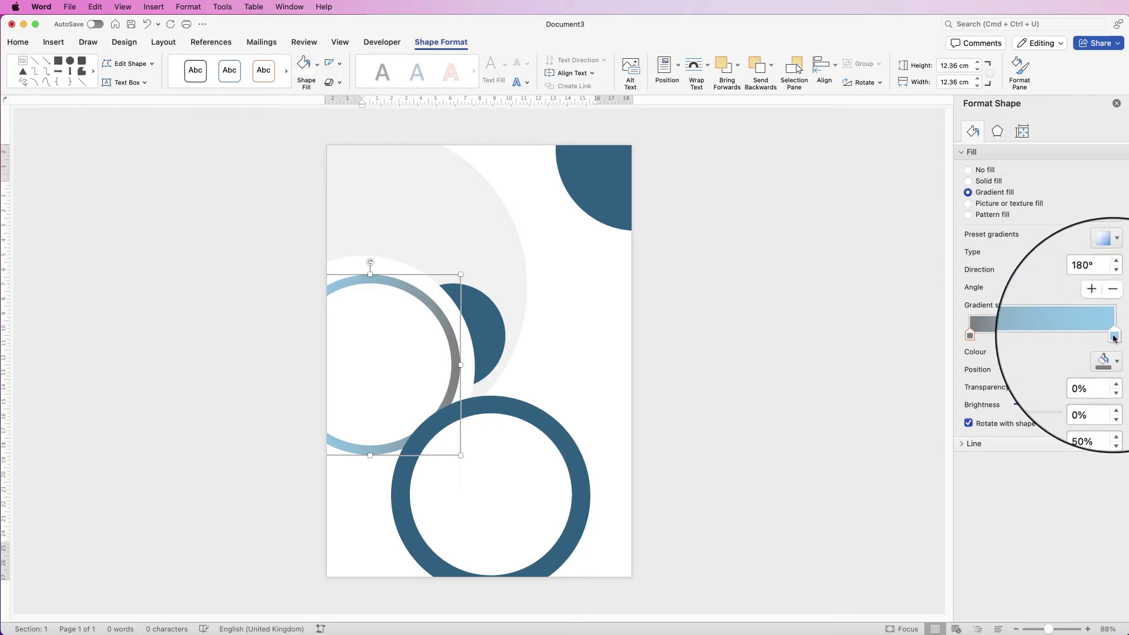
left_click(1115, 357)
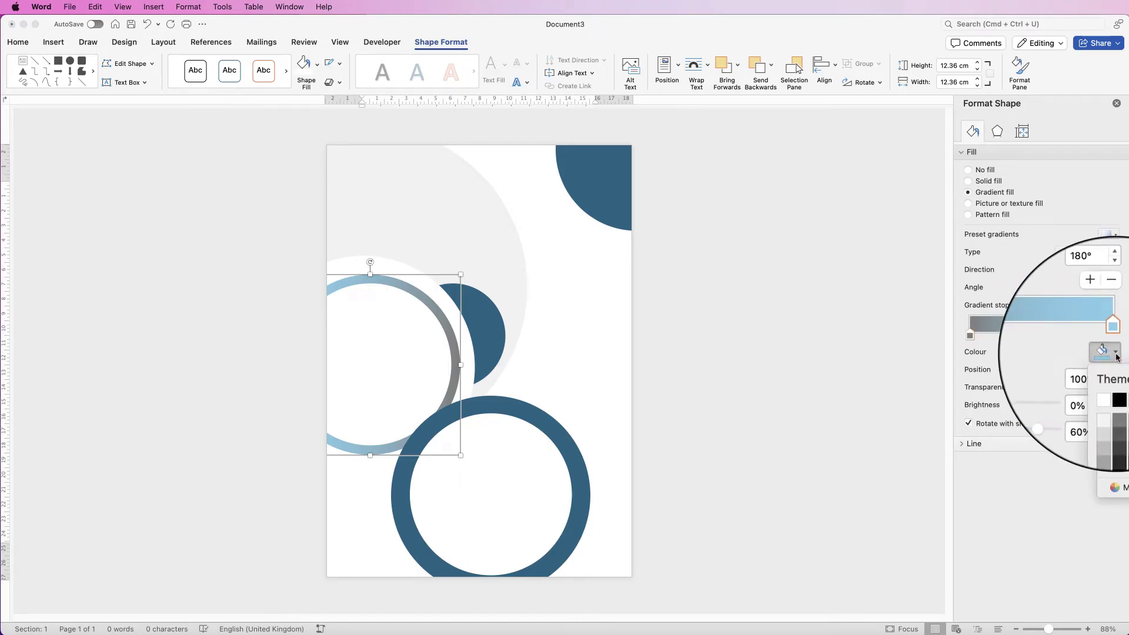
left_click(1117, 376)
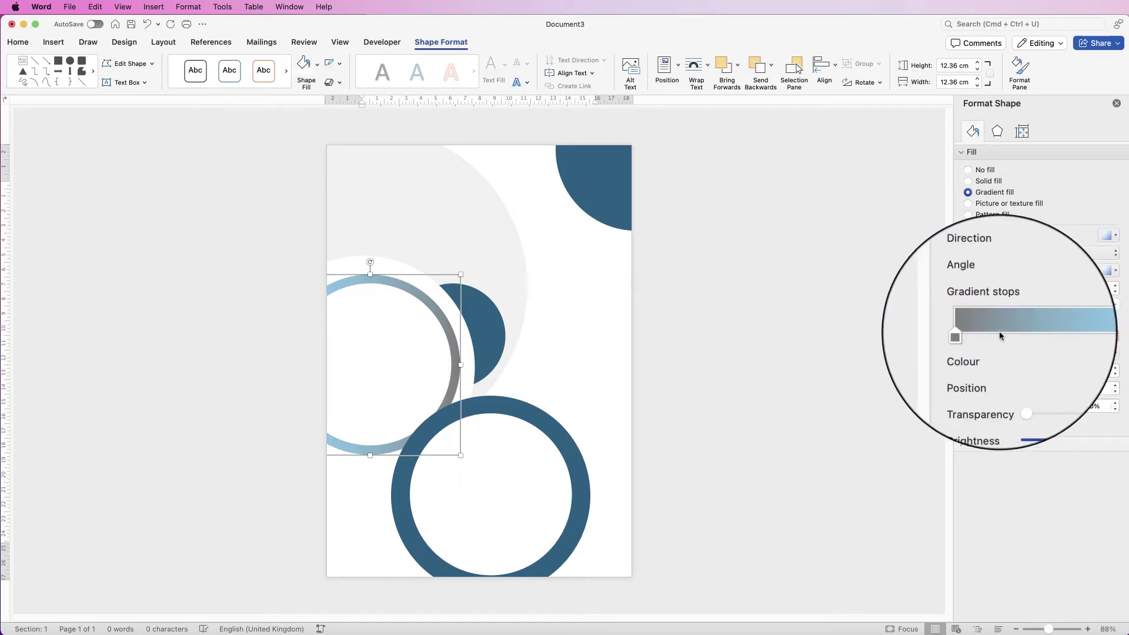
Step: Shift the left-edge circle's grey gradient stop slightly towards the light blue stop, keeping the linear 180° direction
left_click_drag(970, 334, 991, 334)
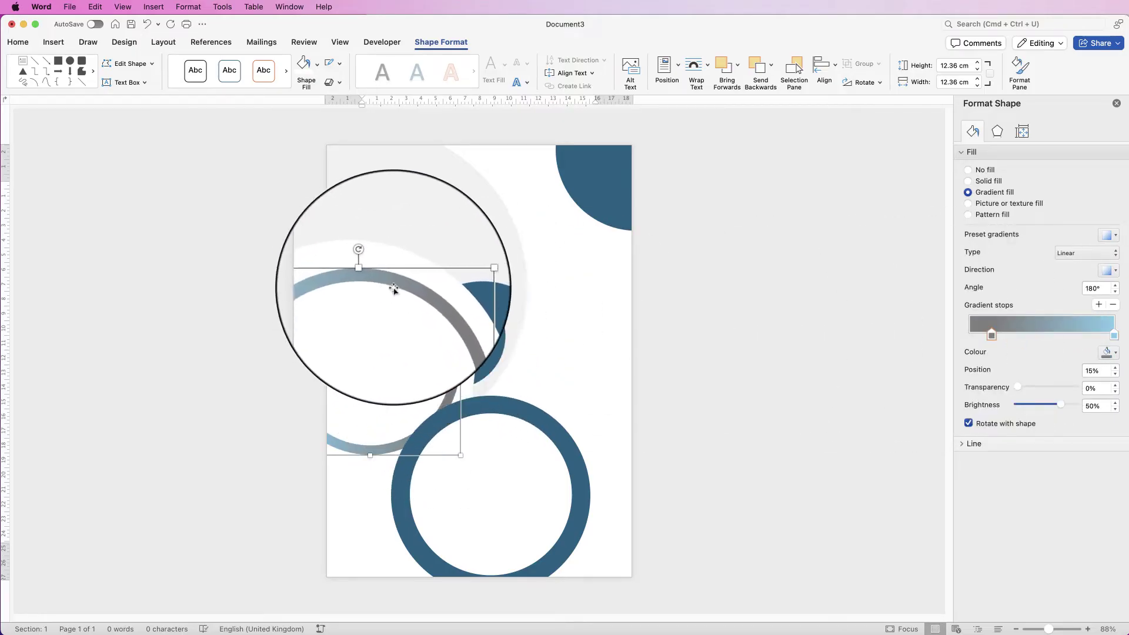
mouse_move(991, 334)
left_mouse_down()
mouse_move(1033, 334)
mouse_move(987, 334)
left_mouse_up()
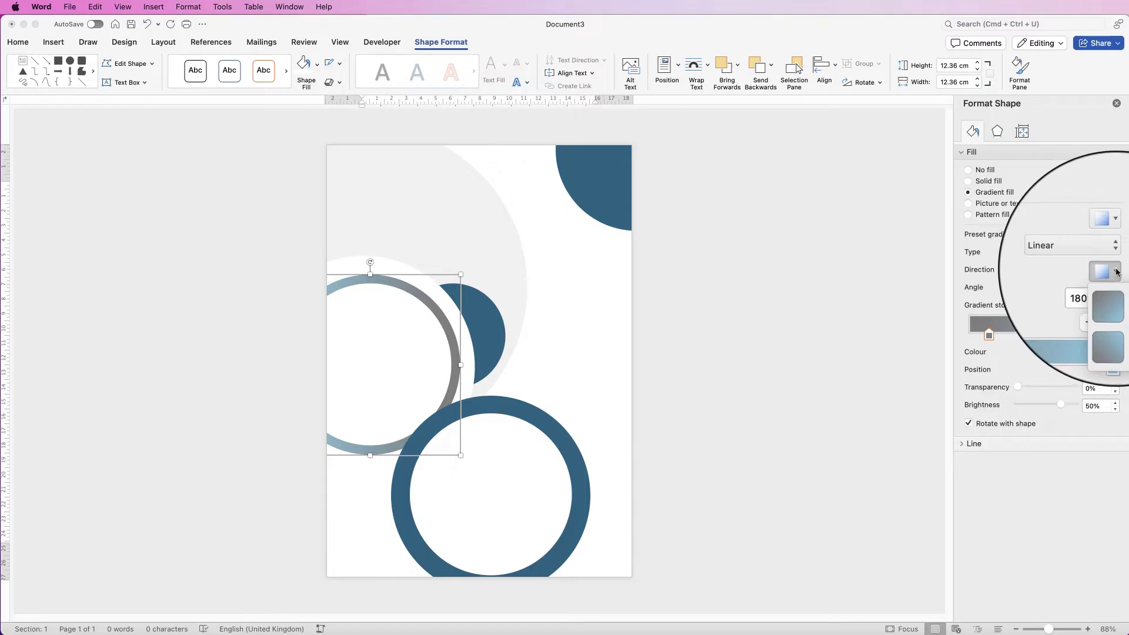
left_click(1125, 296)
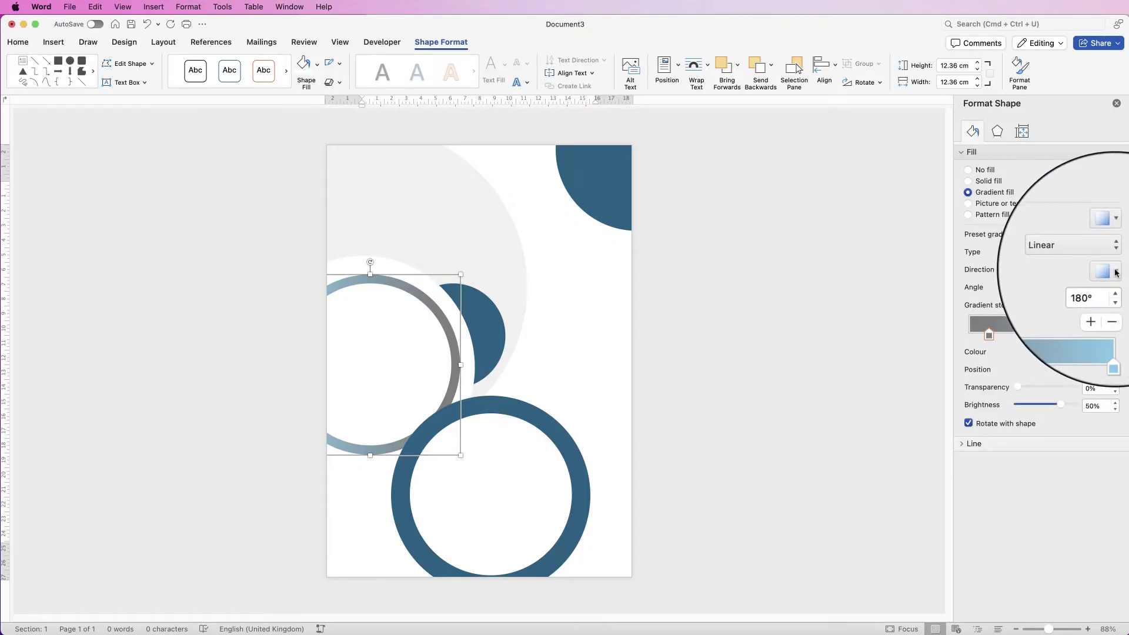
Step: Apply the grey-to-light-blue gradient fill to the bottom ring's outer circle and position its grey stop at 45%
left_click(560, 434)
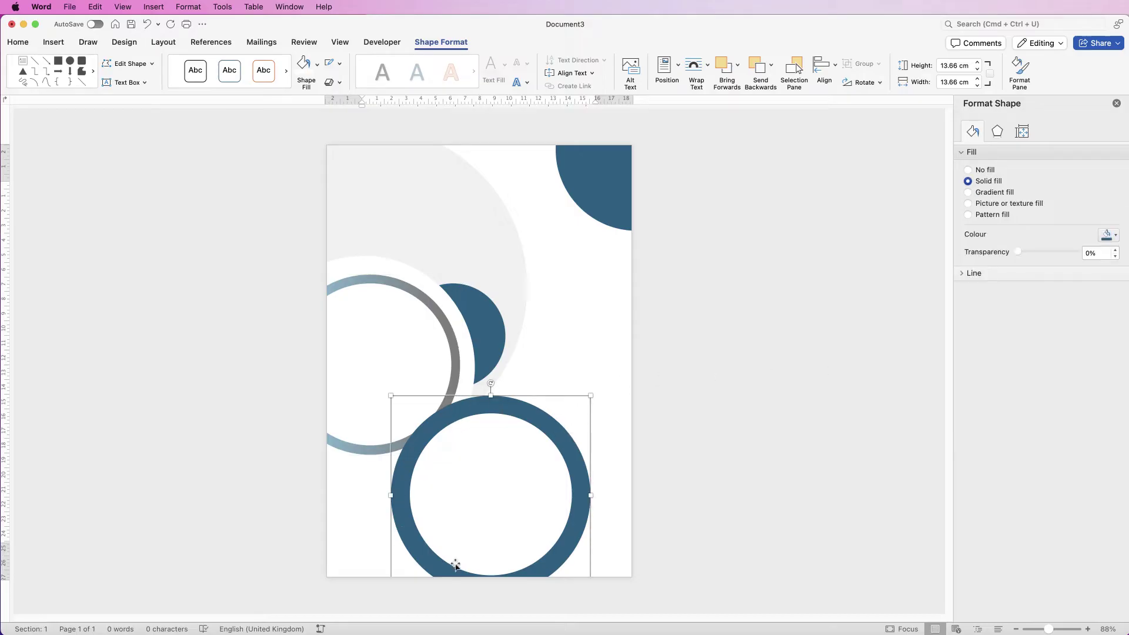
left_click(969, 192)
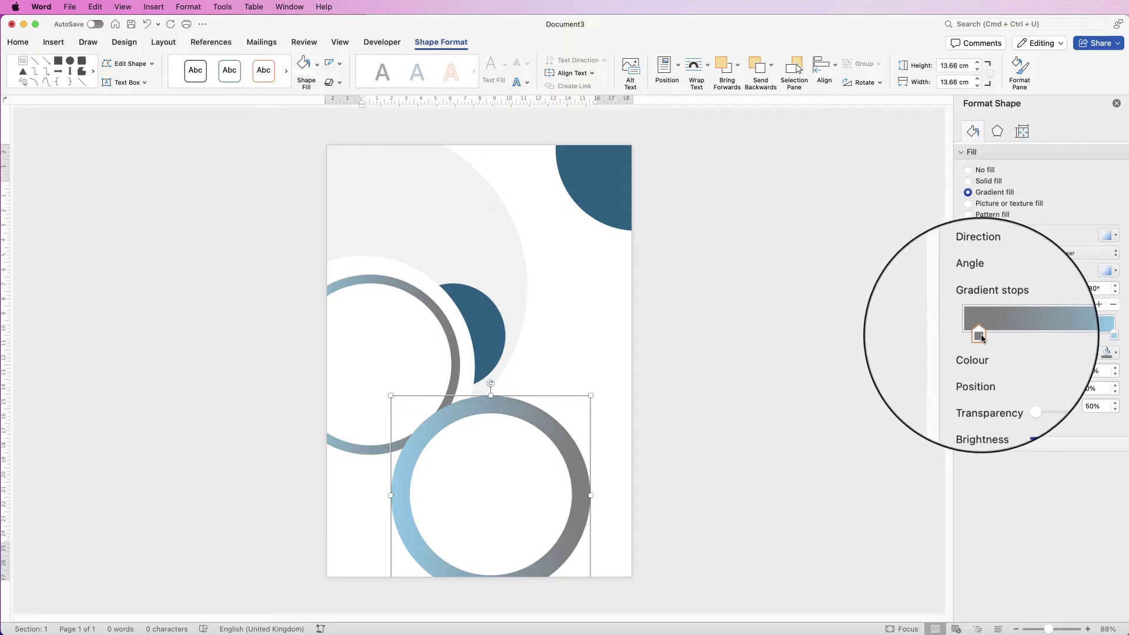
left_click_drag(980, 340, 1039, 338)
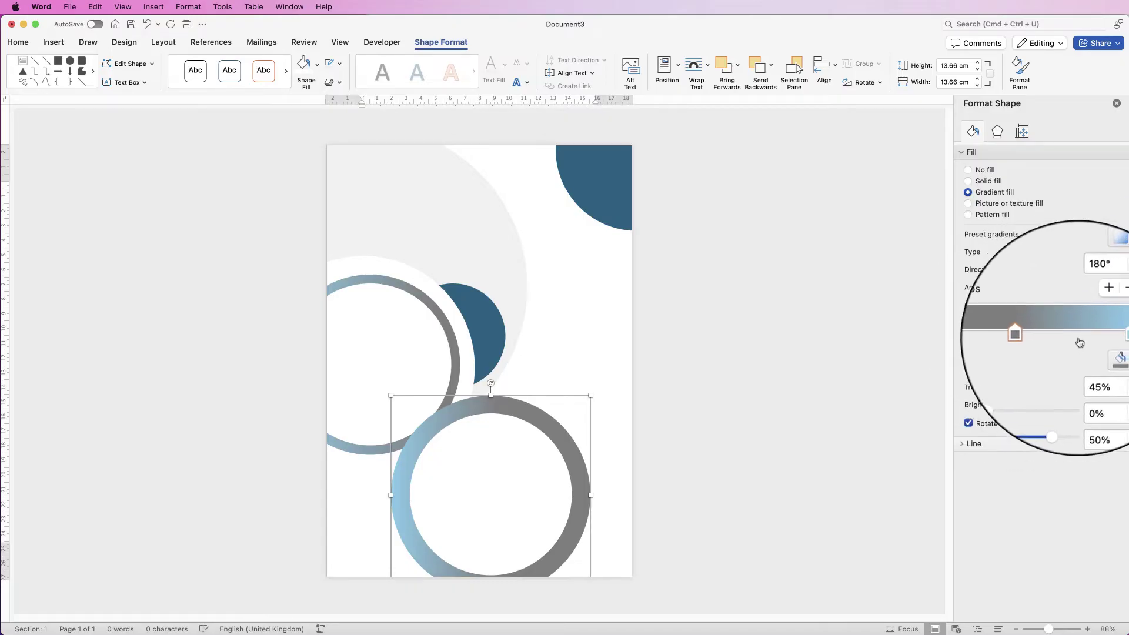
Step: Add a red gradient stop at about 76% to the bottom ring's fill, and remove that stop again
left_click(1099, 304)
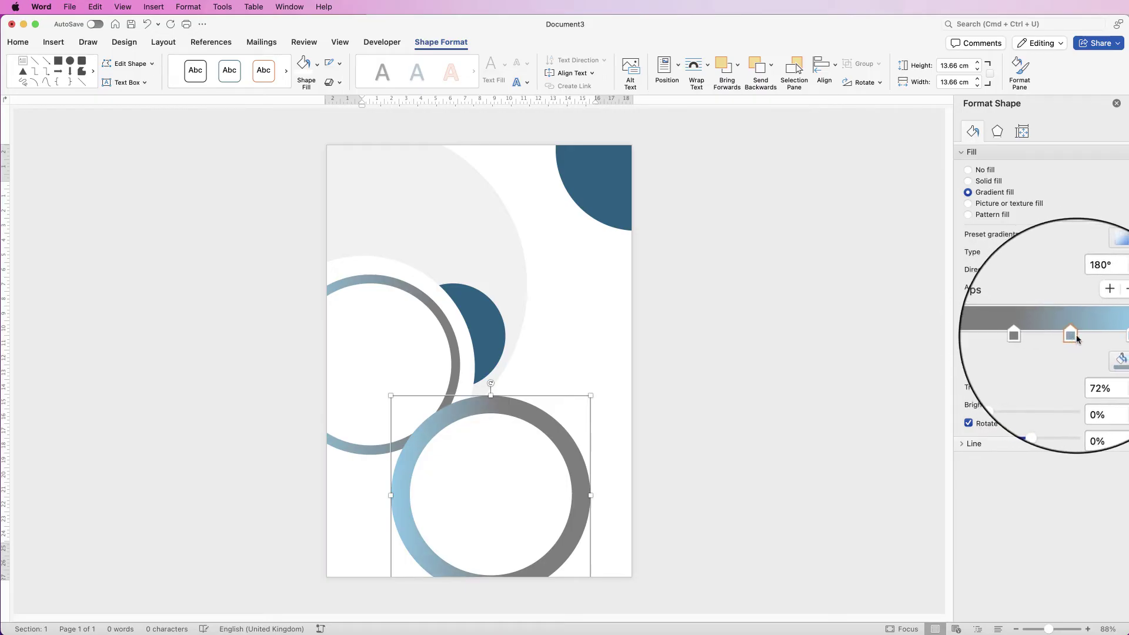
left_click(1108, 352)
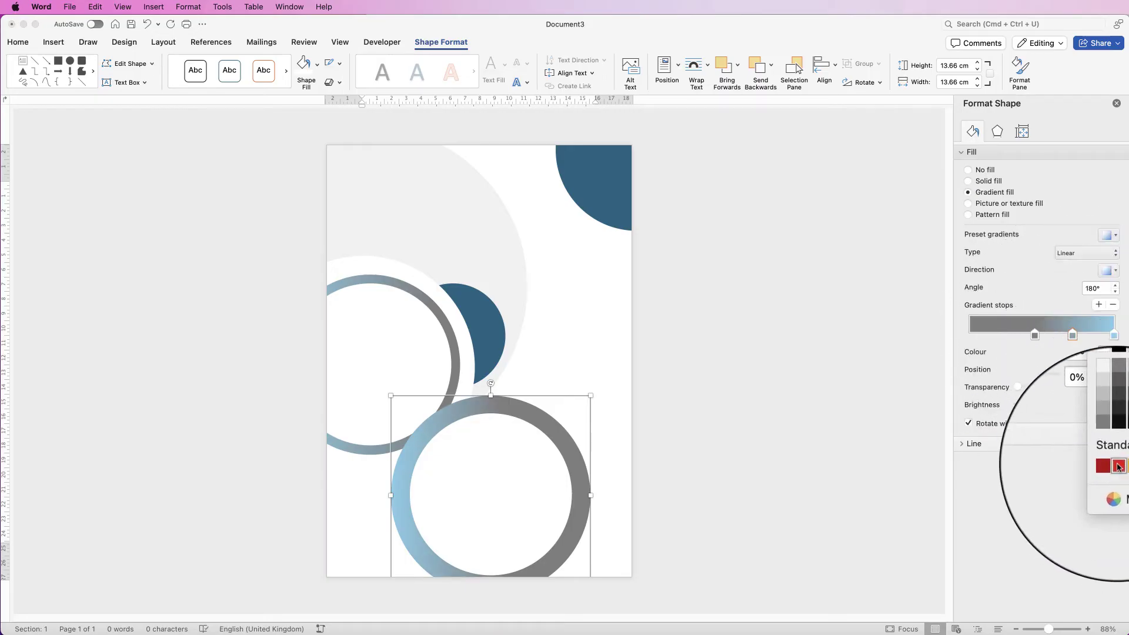
left_click(1118, 466)
mouse_move(1071, 337)
left_mouse_down()
mouse_move(1062, 337)
mouse_move(1074, 330)
left_mouse_up()
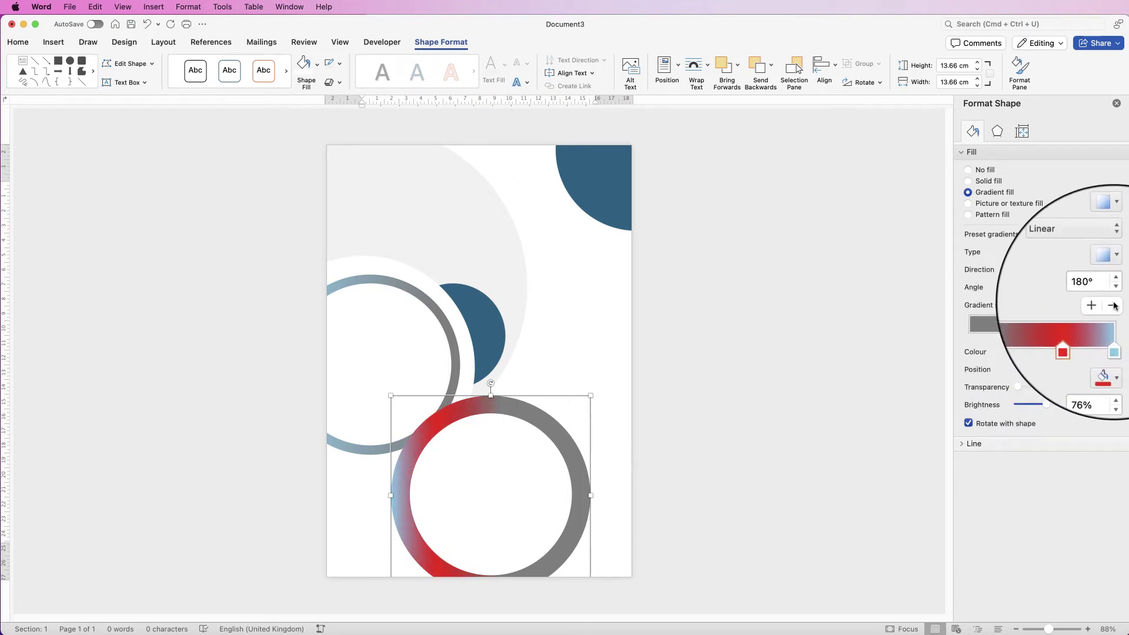
left_click(1113, 306)
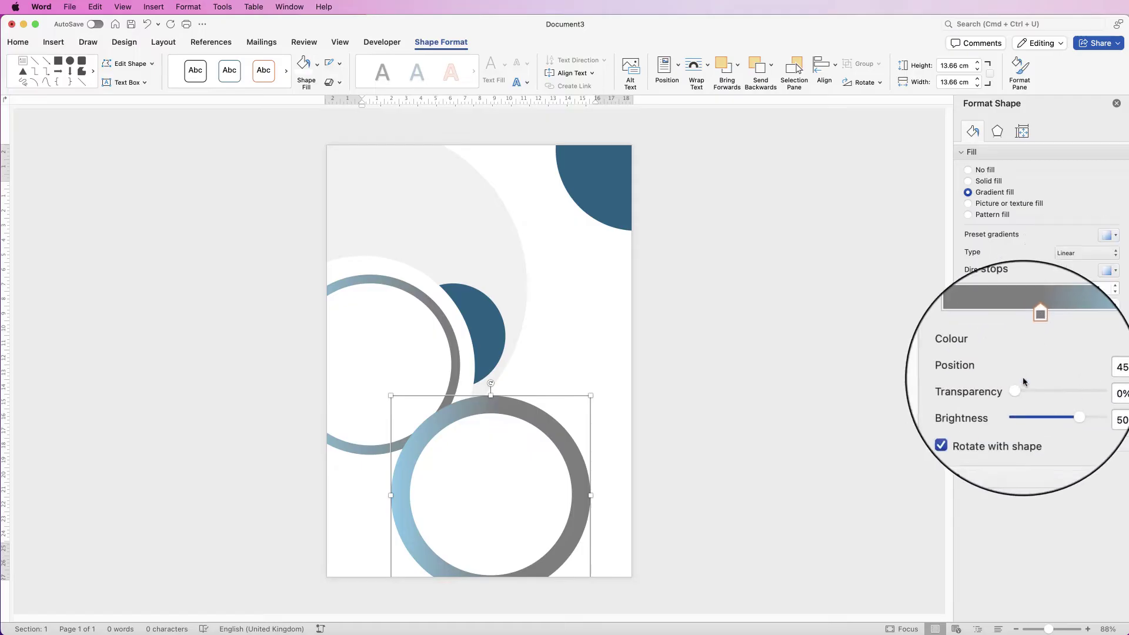
Step: Fill the small blue circle between the left ring and the large light-grey circle with solid grey
left_click(490, 331)
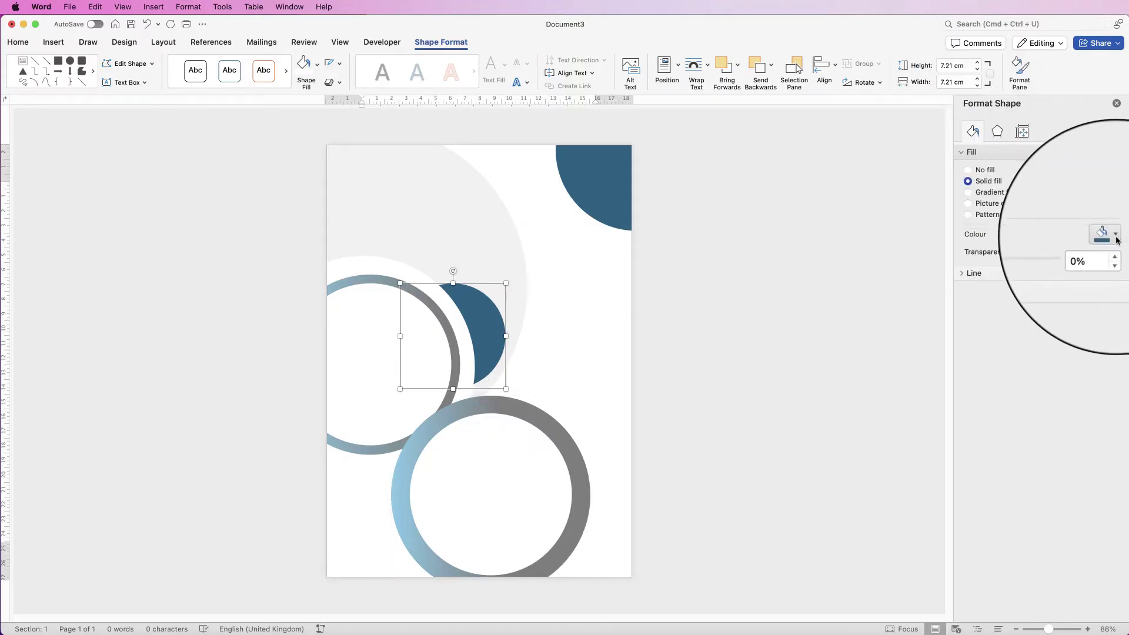
left_click(1096, 232)
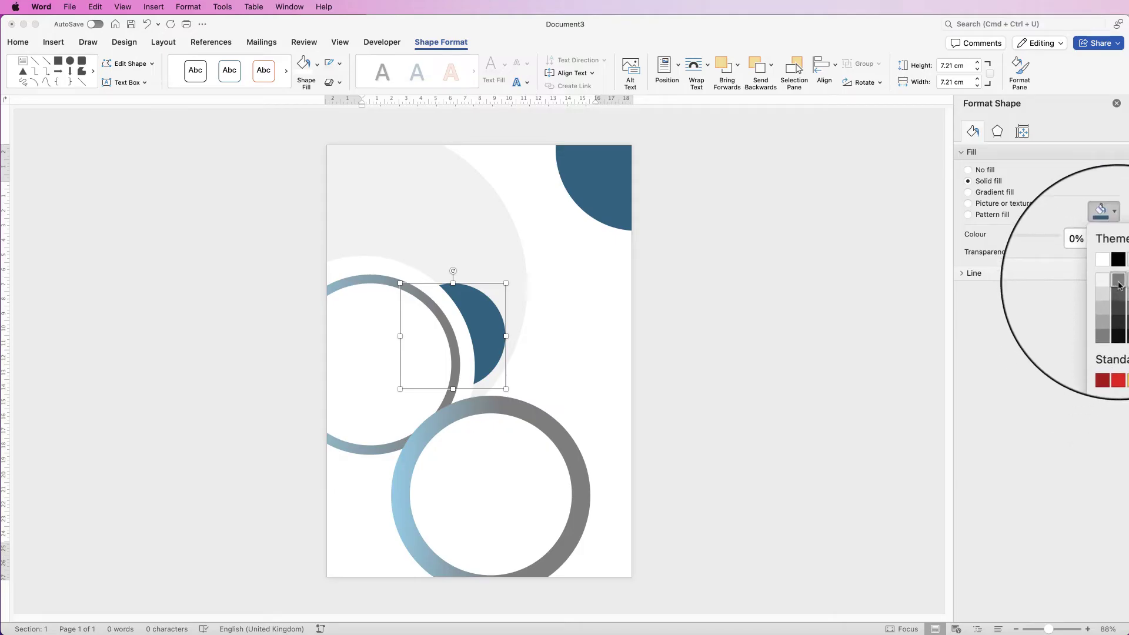
left_click(1118, 286)
Step: Enlarge the light-grey background circle to about 25.38 cm, and enlarge the small dark-grey circle and shift it towards the page's lower right
left_click(585, 226)
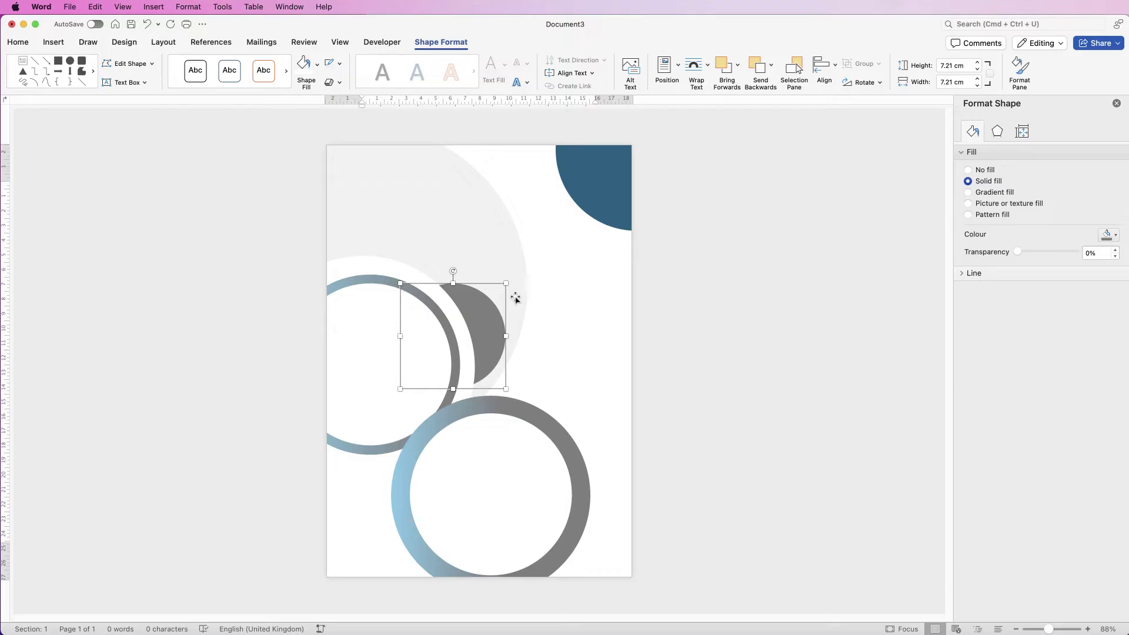
left_click_drag(527, 448, 569, 495)
left_click_drag(544, 338, 538, 340)
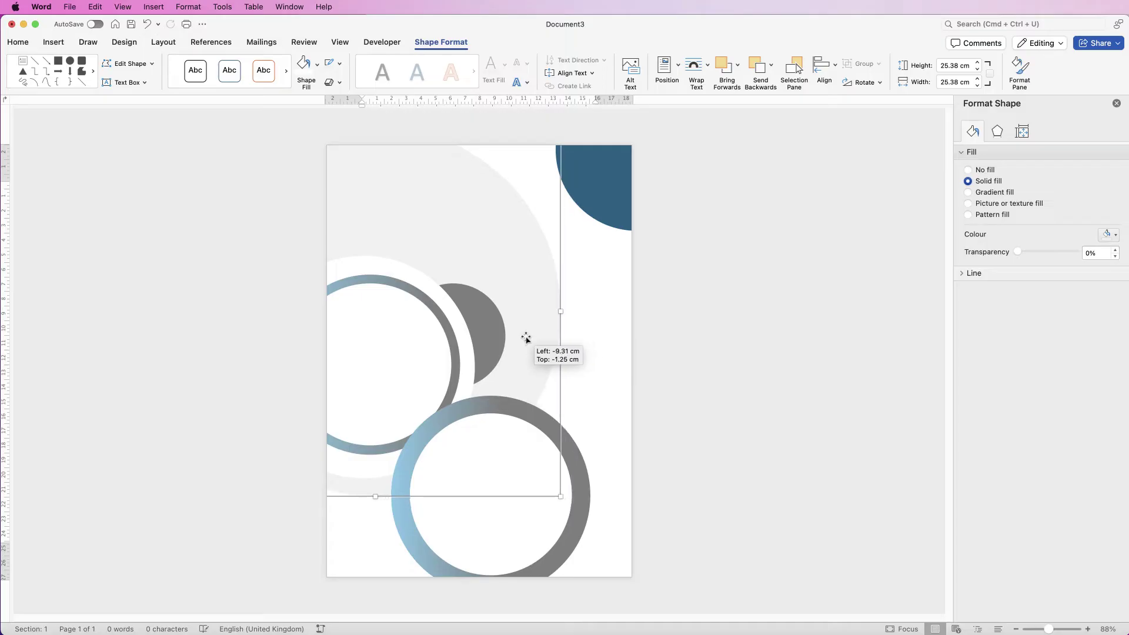
key("Escape")
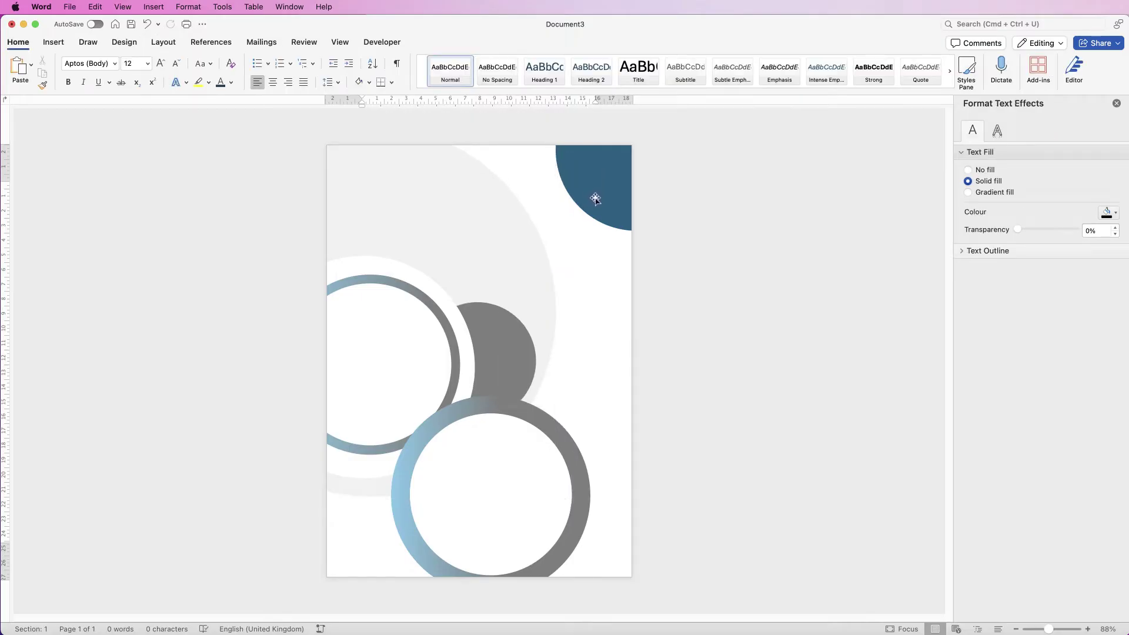
Step: Search the stock images for SKYLINE and insert the dusk city picture with the curved glass building
left_click(61, 42)
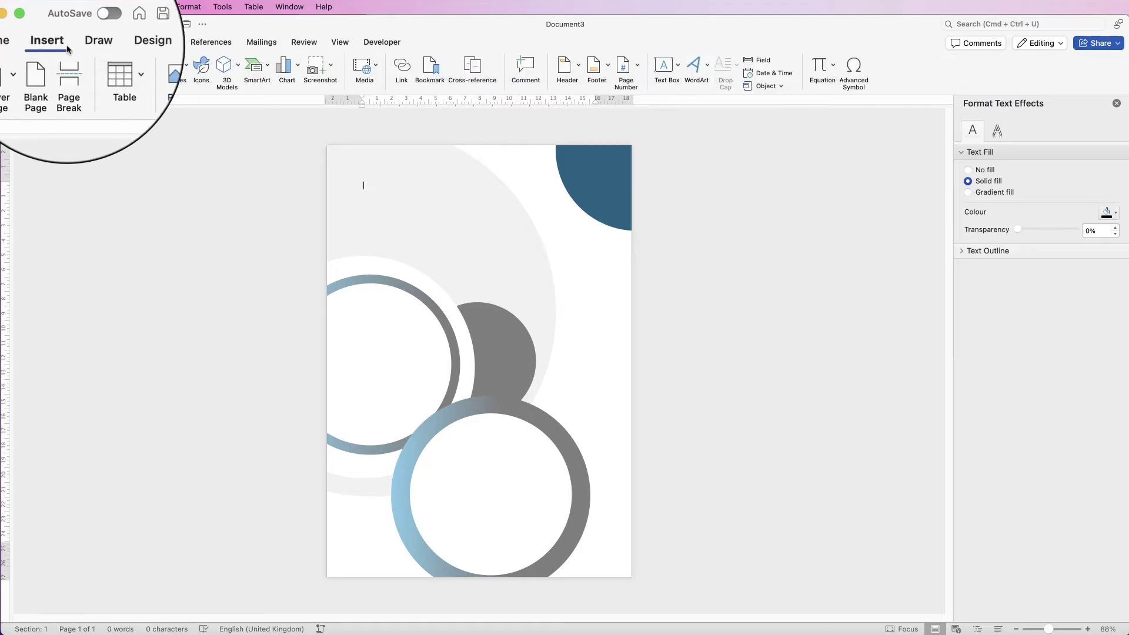
left_click(140, 65)
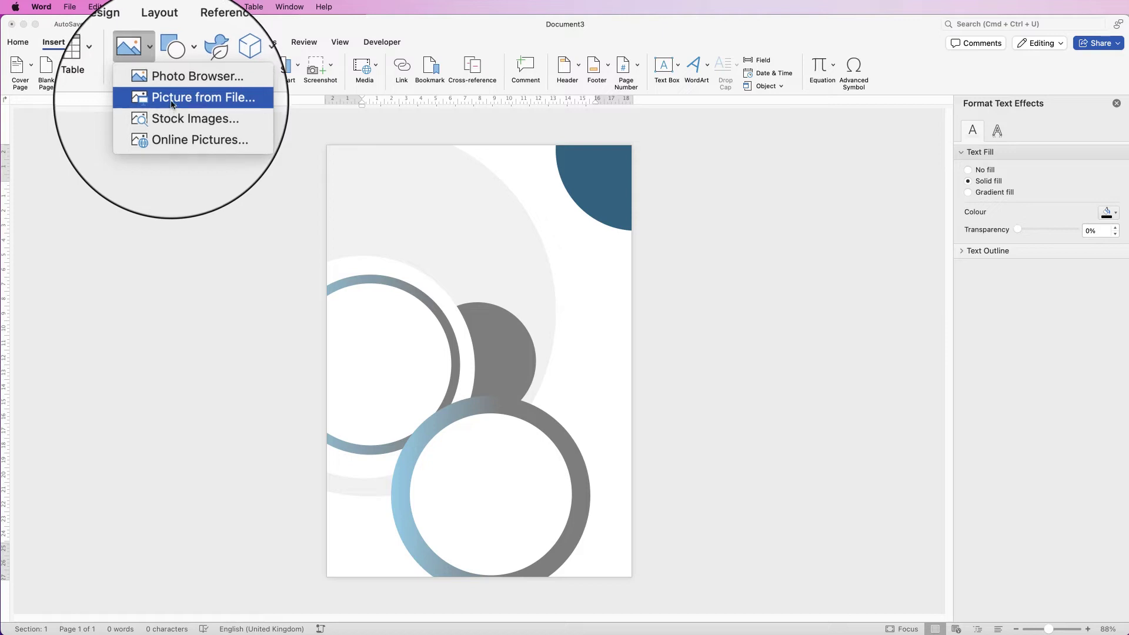
left_click(173, 118)
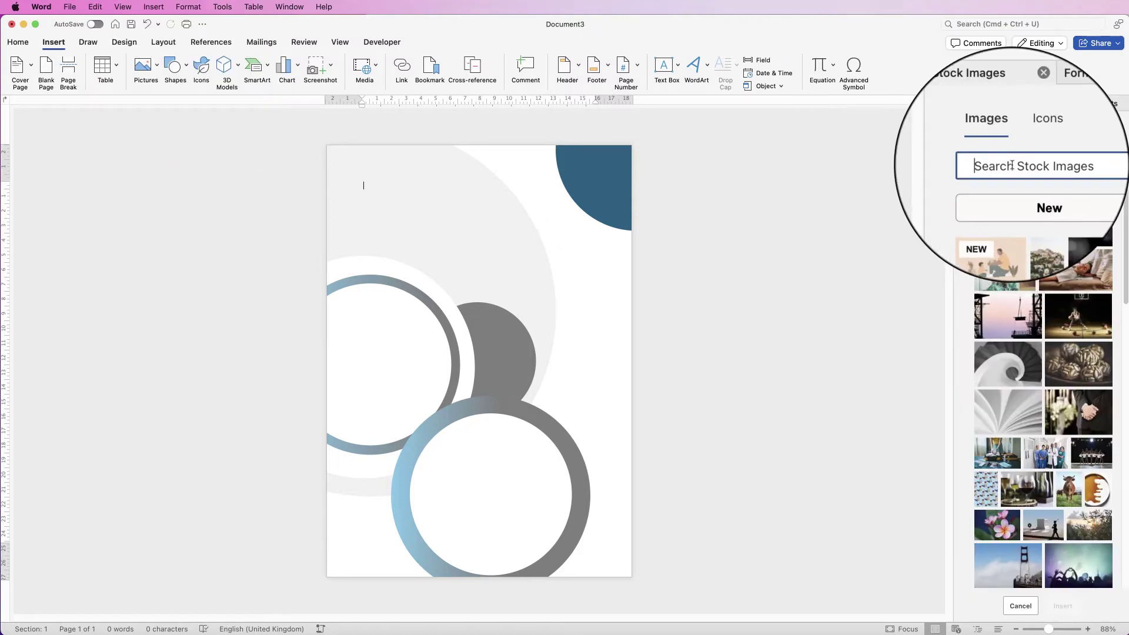
type("S")
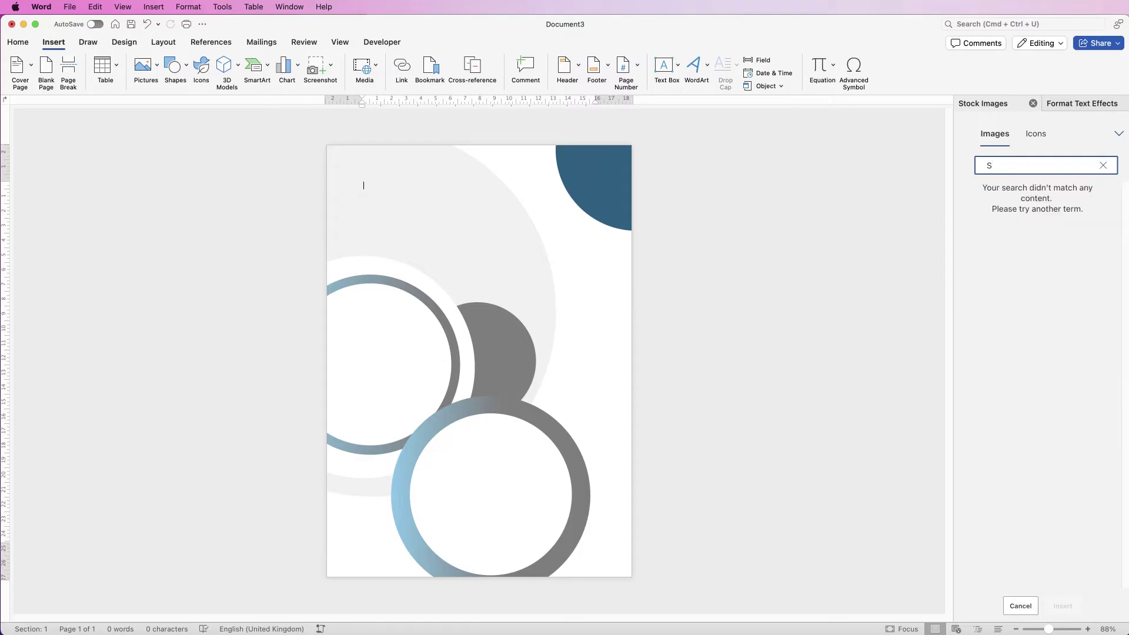
type("KYLINE")
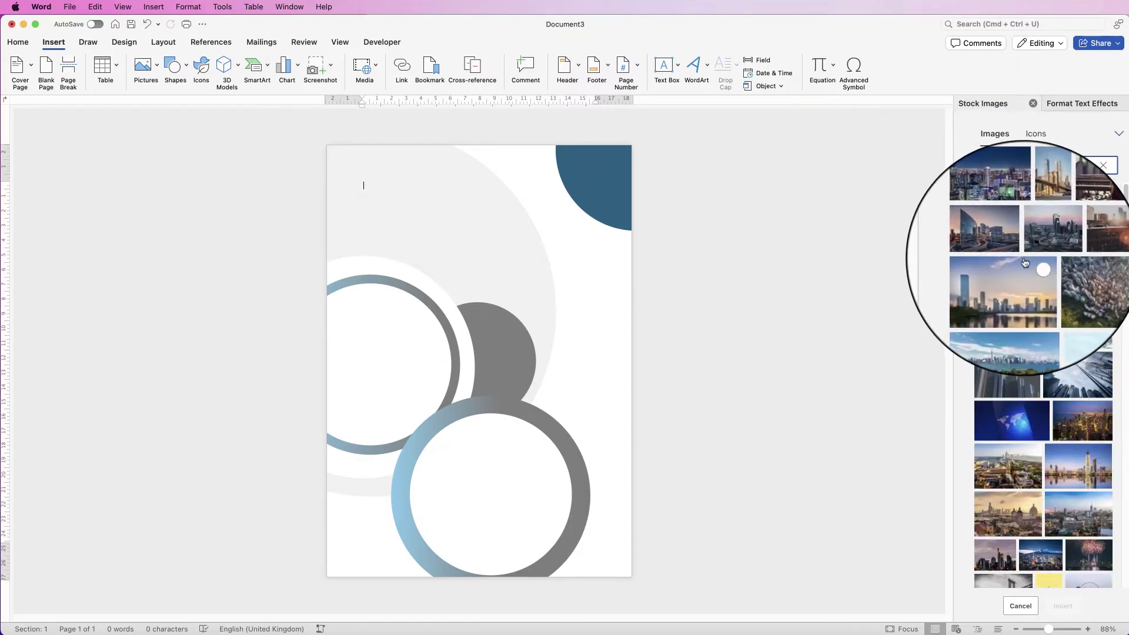
left_click(1000, 238)
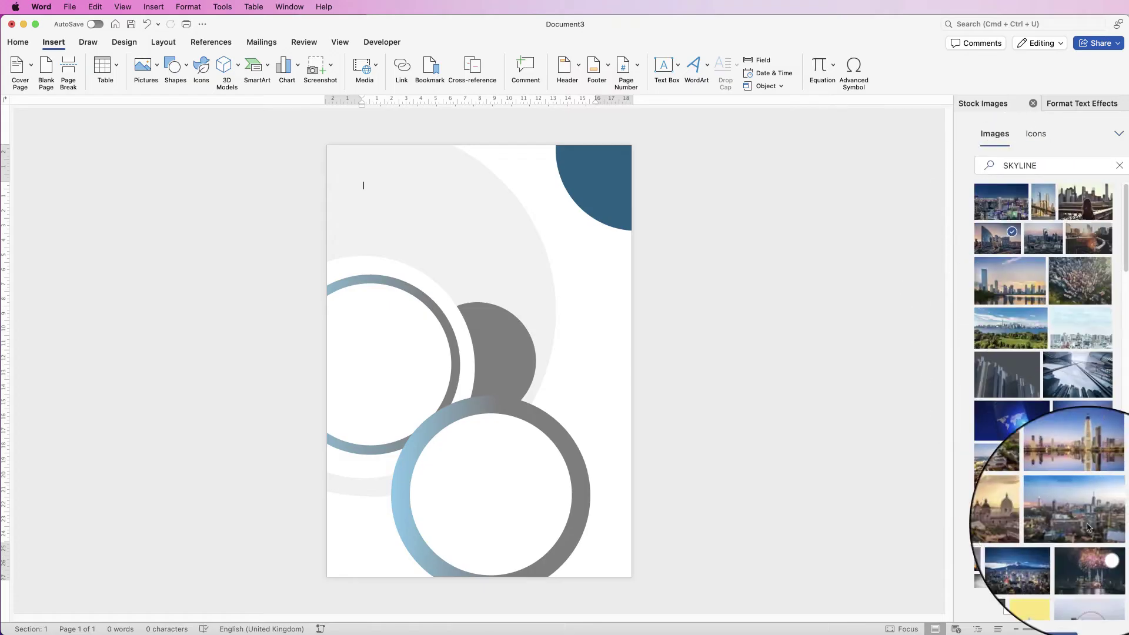
left_click(1062, 606)
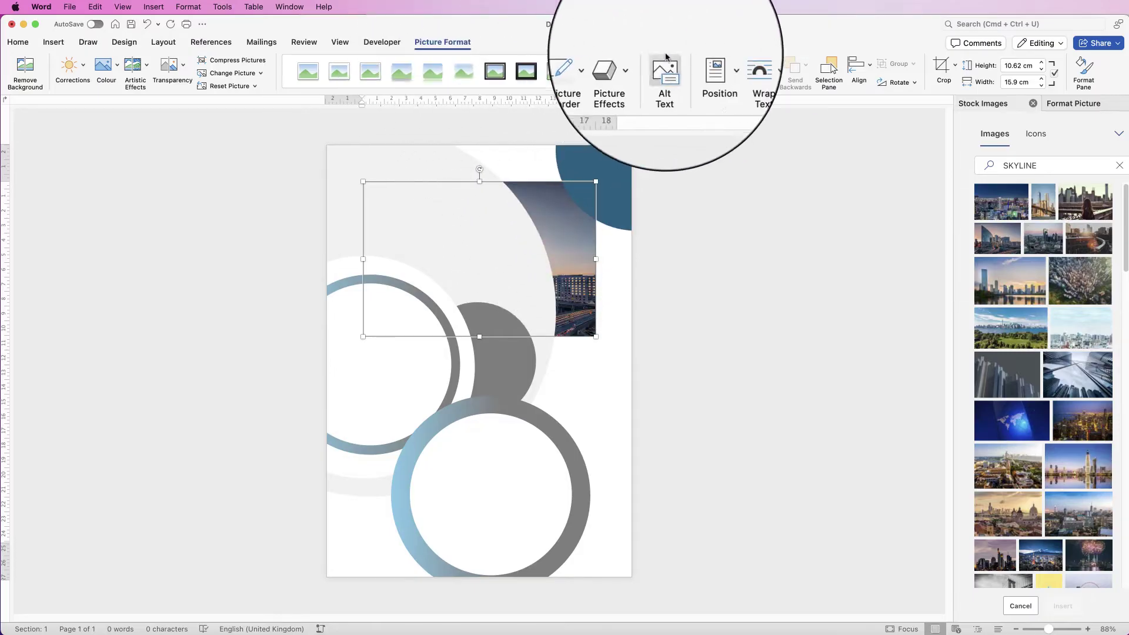
Step: Set the skyline picture's text wrapping to In Front of Text and crop it to a 1:1 square aspect ratio
left_click(743, 69)
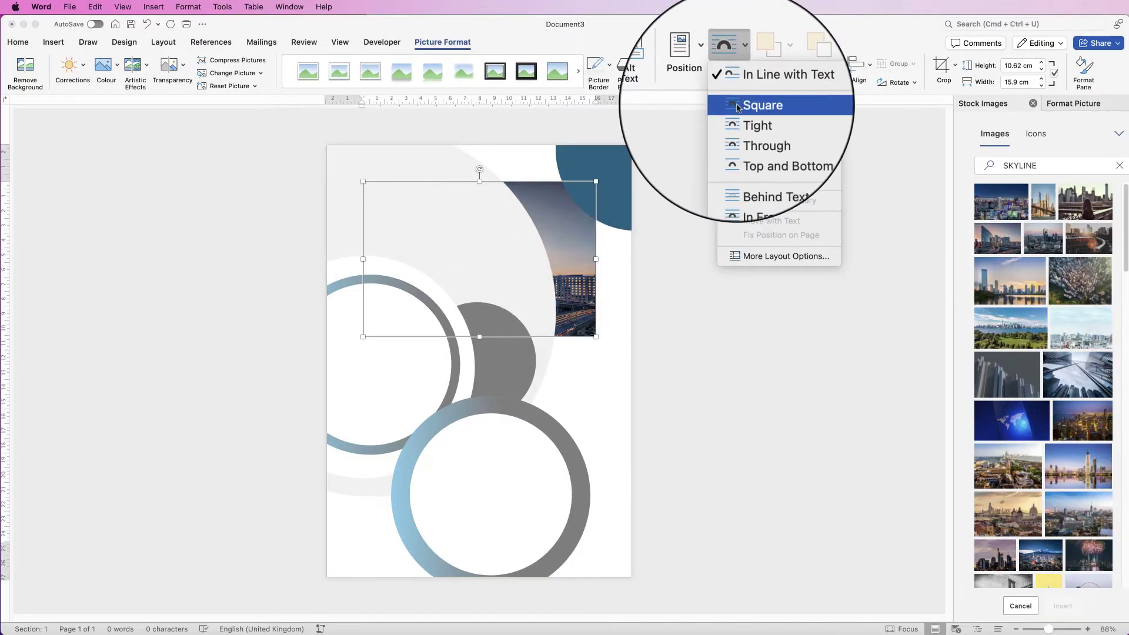
left_click(767, 175)
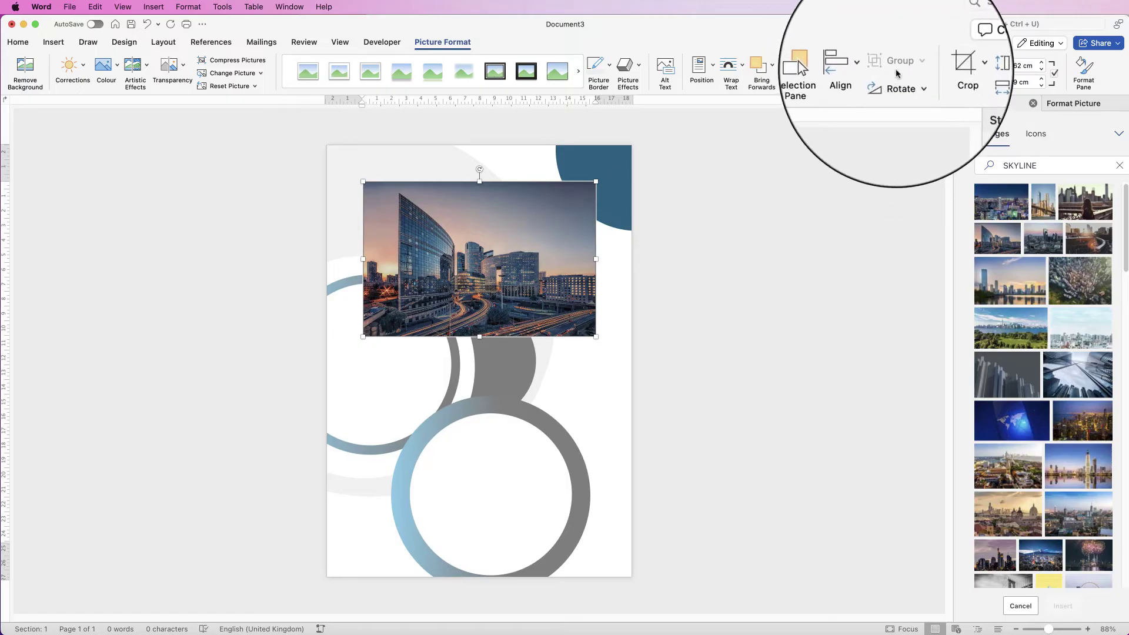
left_click(955, 66)
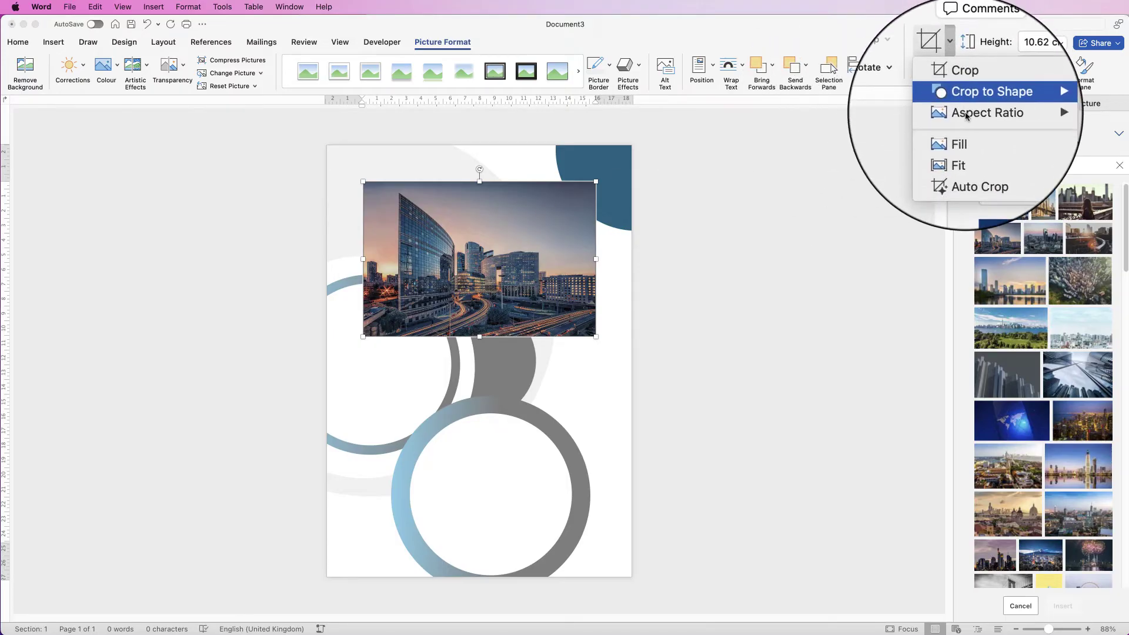
mouse_move(999, 112)
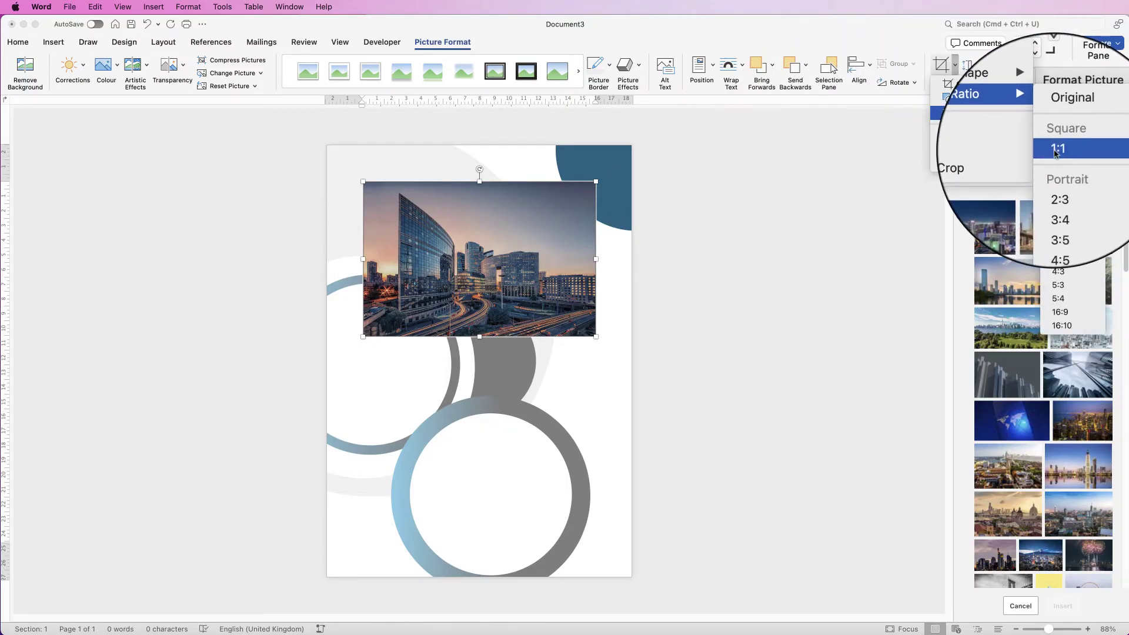
left_click(1052, 149)
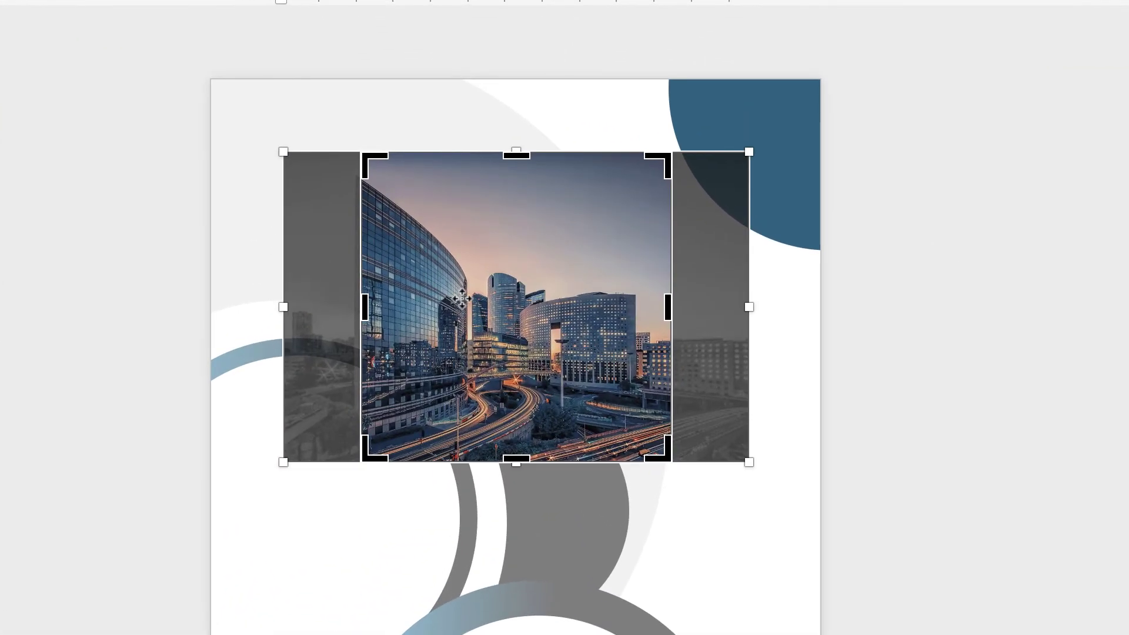
Step: Shift the skyline picture within the square crop so the curved glass building sits inside the frame, and finish cropping
left_click_drag(451, 254, 473, 252)
left_click_drag(502, 295, 528, 297)
key("Escape")
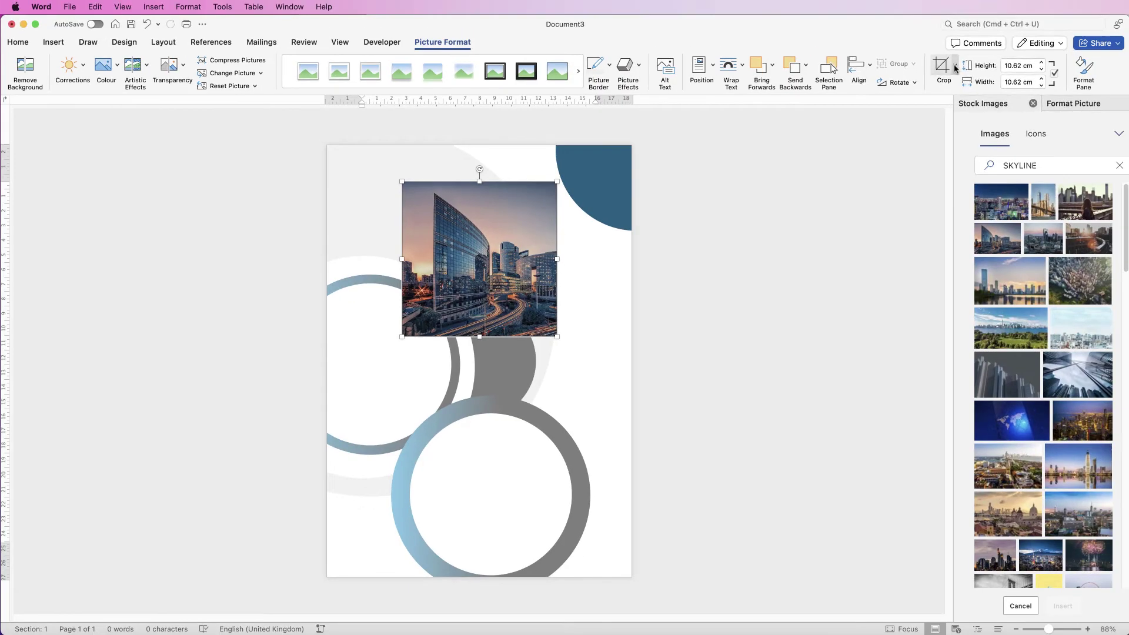
Step: Crop the skyline picture to an oval shape, move it inside the left ring, and shrink it slightly to fit
left_click(955, 69)
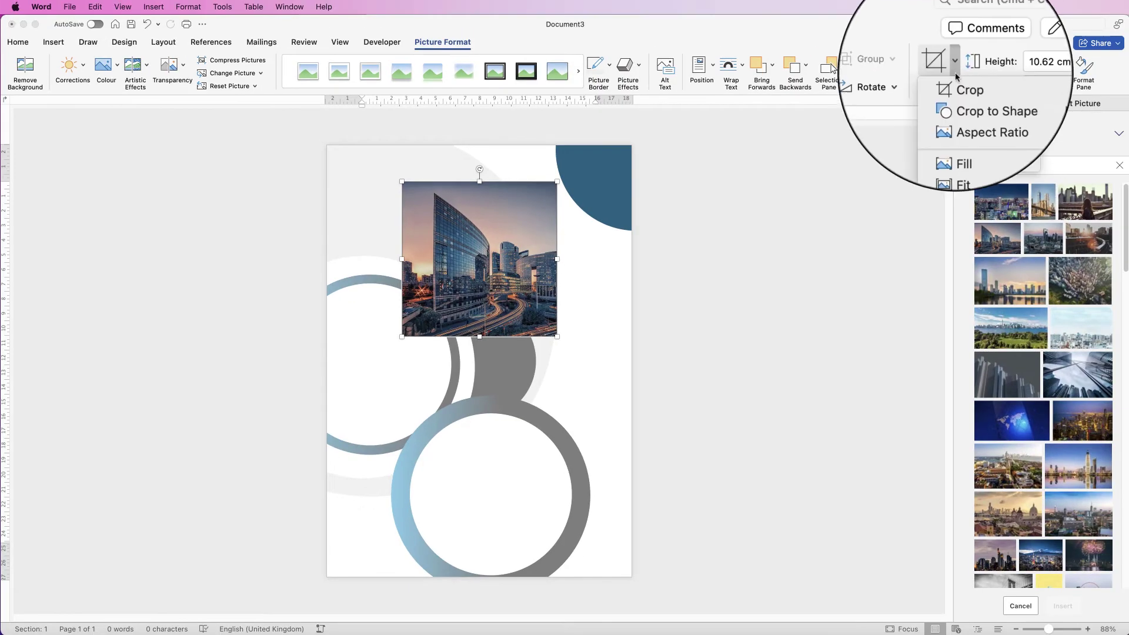
mouse_move(976, 106)
left_click(1049, 157)
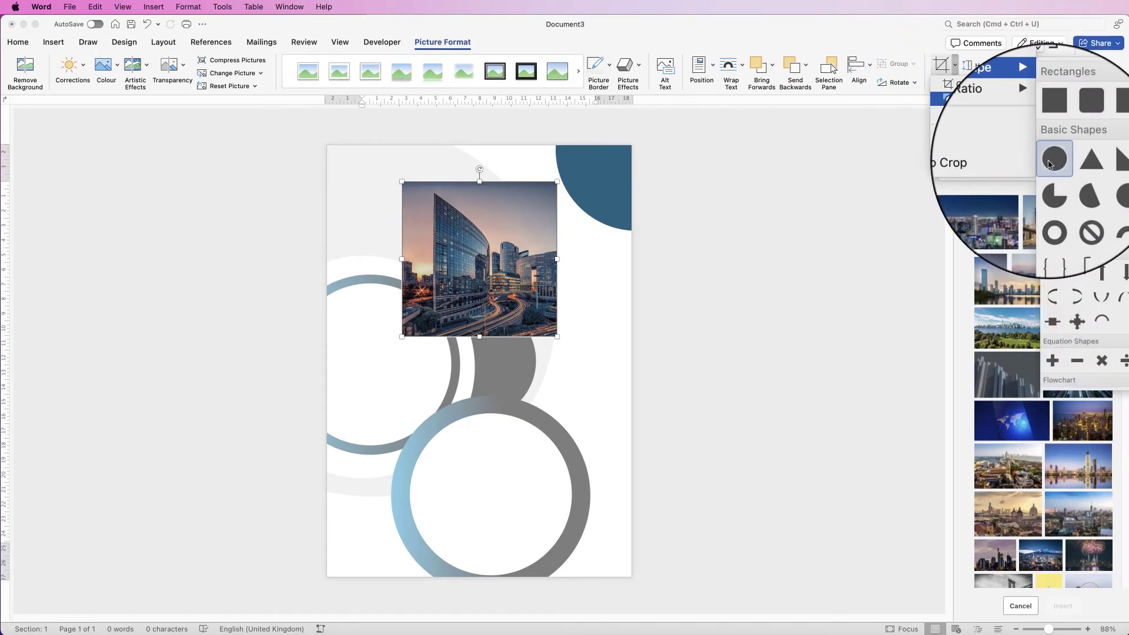
left_click_drag(495, 241, 387, 353)
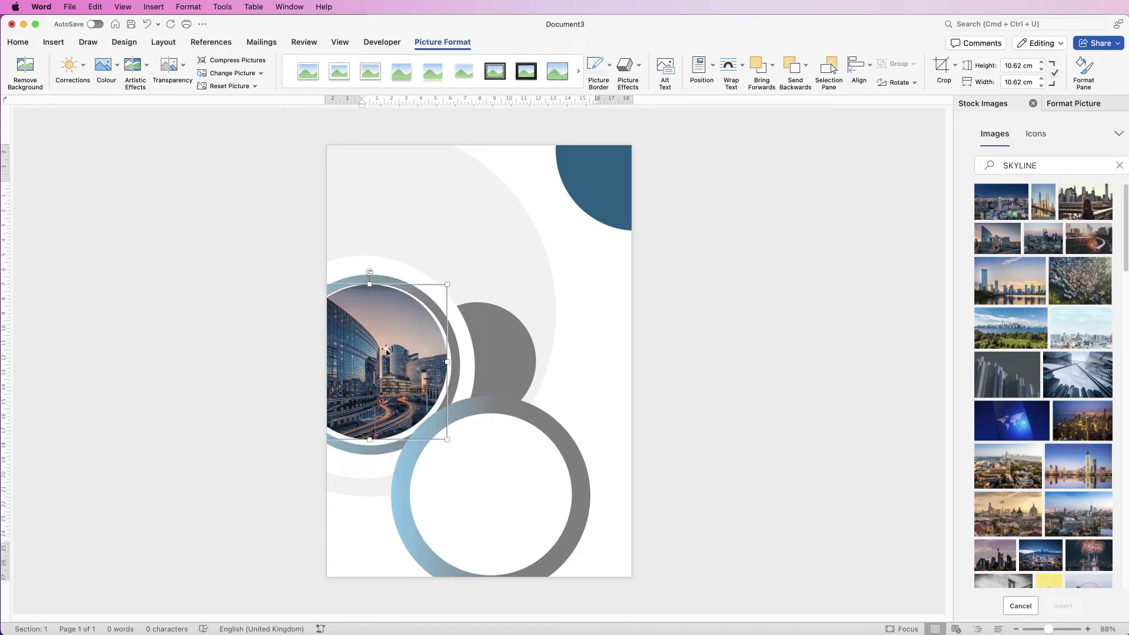
left_click_drag(446, 285, 440, 289)
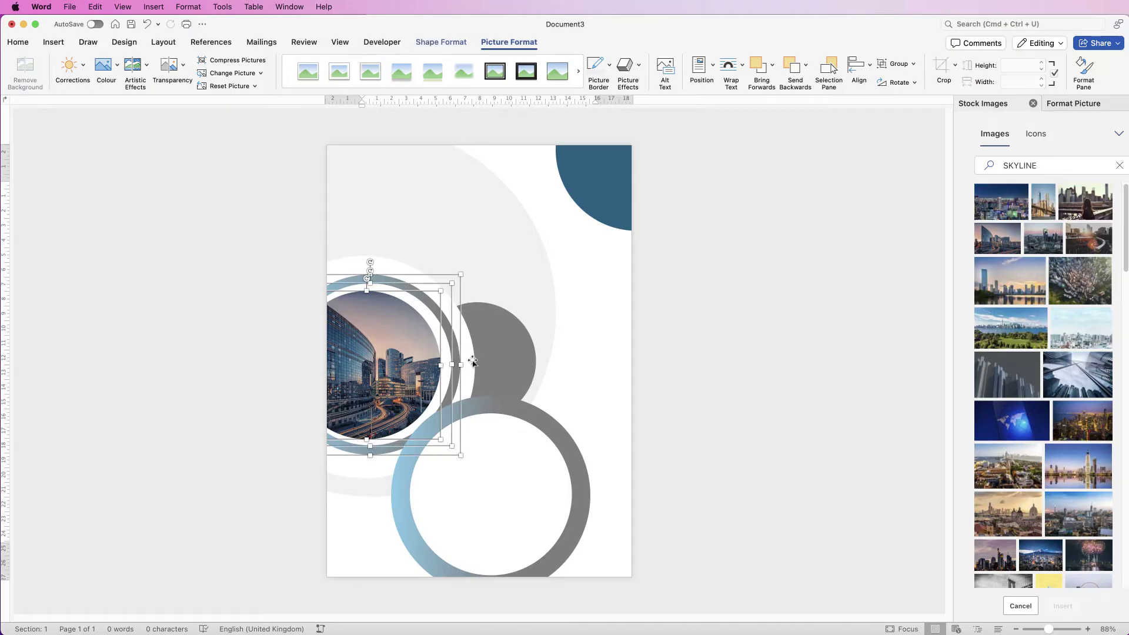
Step: Align the round skyline picture and its surrounding concentric circles to the centre horizontally and to the middle vertically
left_click(864, 66)
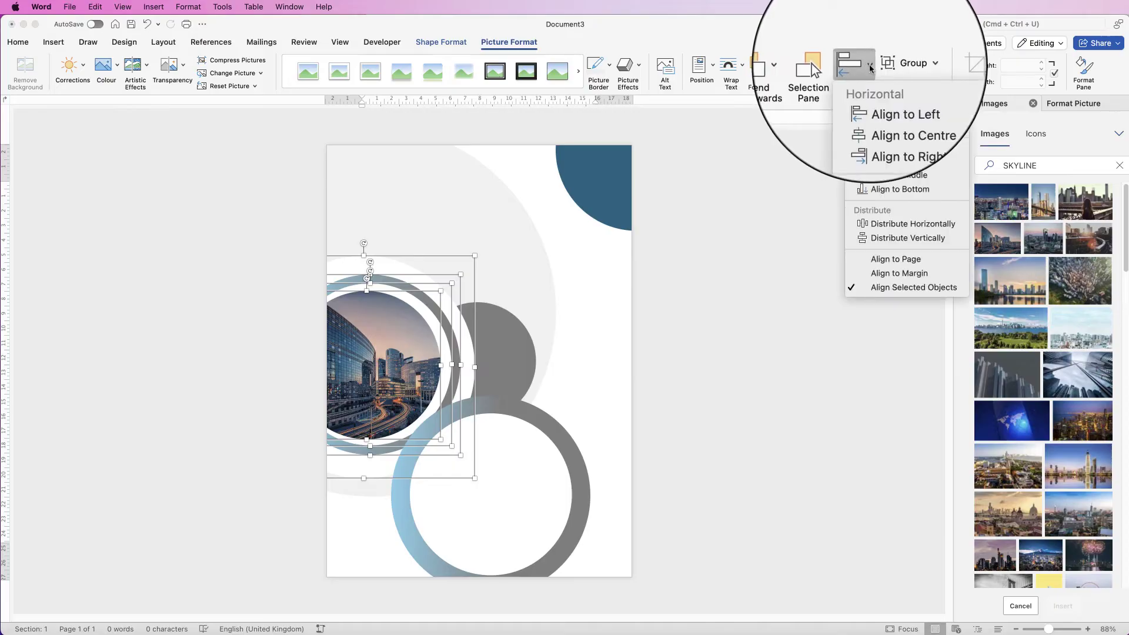
left_click(882, 115)
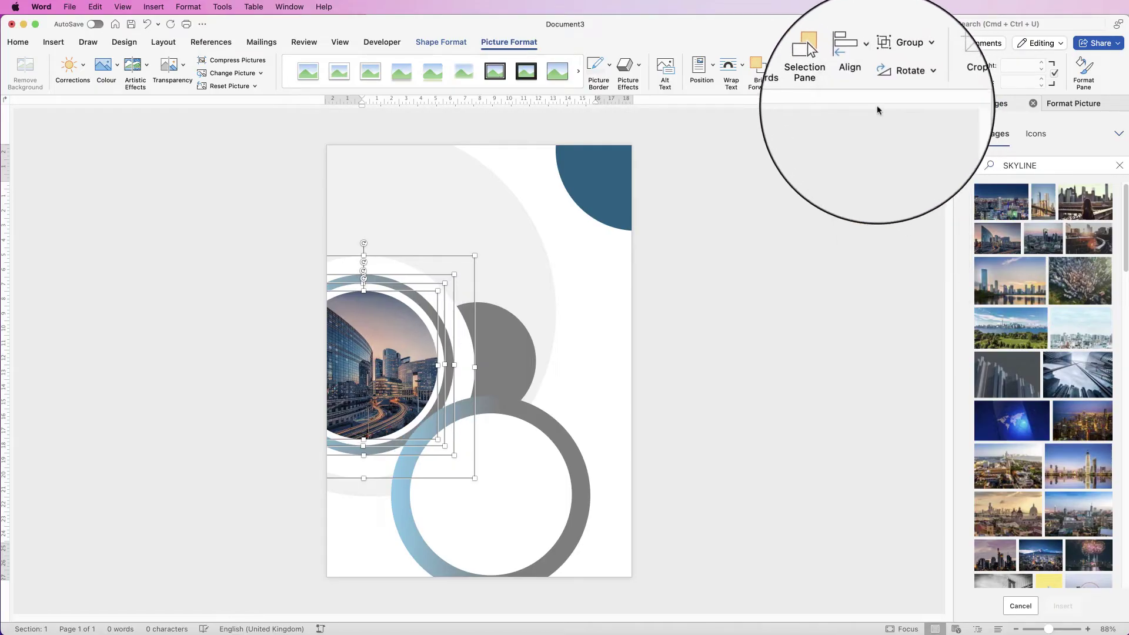
left_click(864, 66)
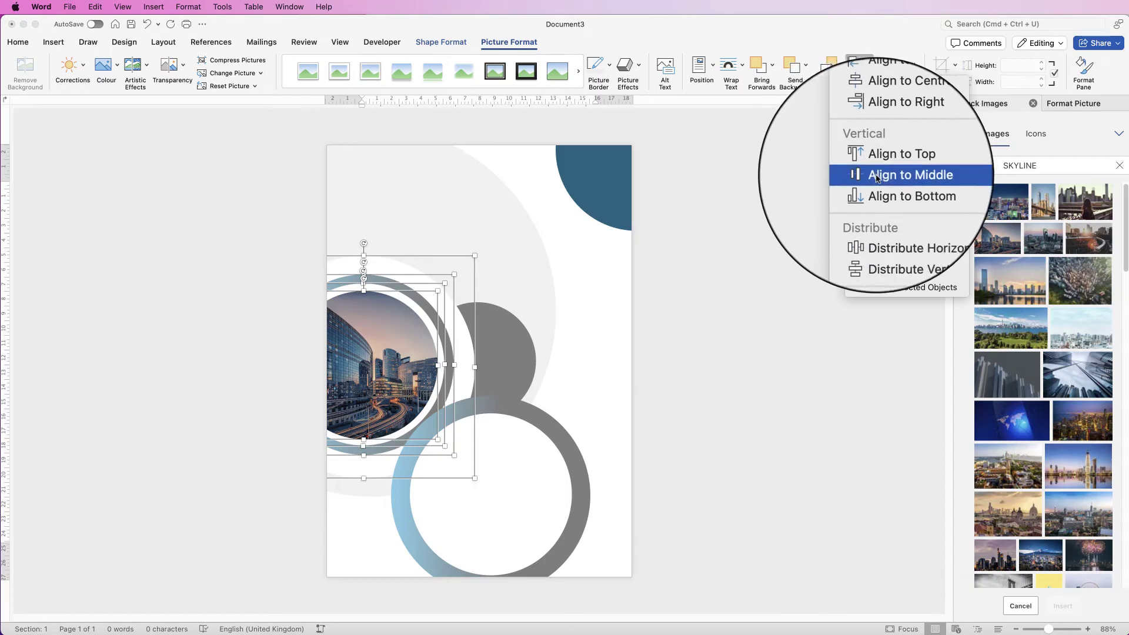
left_click(876, 176)
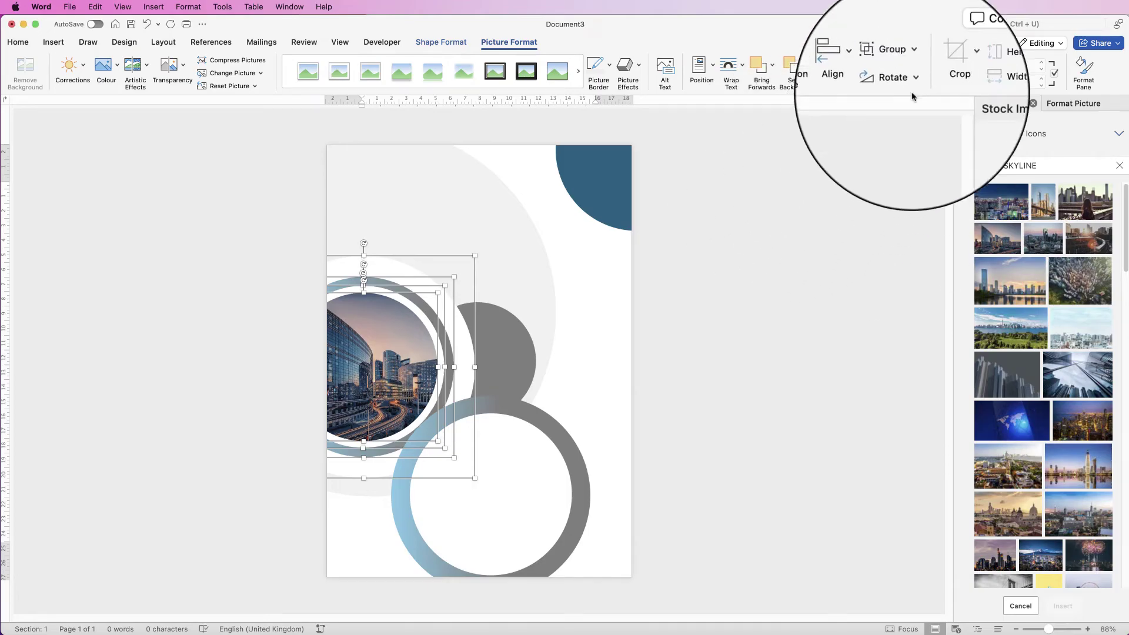
Step: Group the skyline picture with its surrounding circles, and ungroup them again
left_click(913, 63)
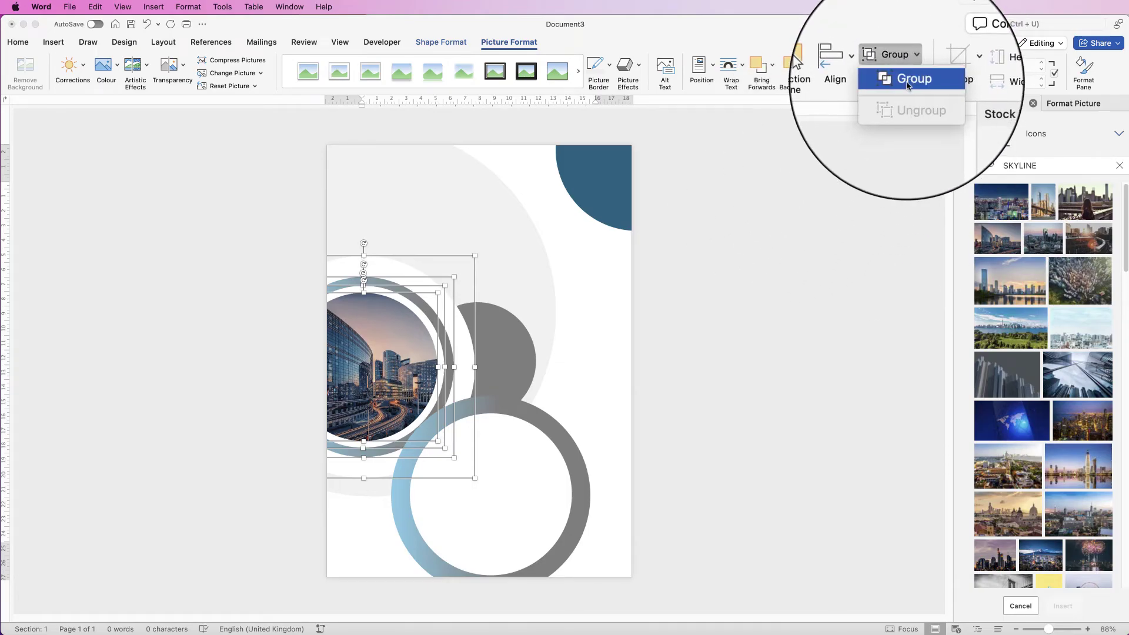
left_click(896, 77)
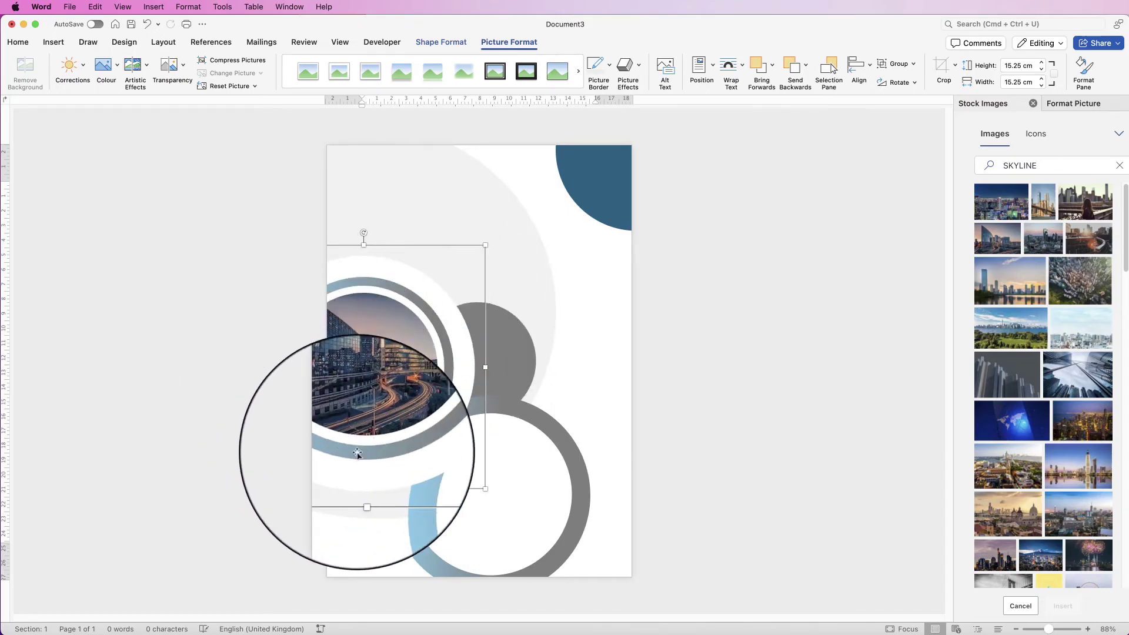
left_click(913, 64)
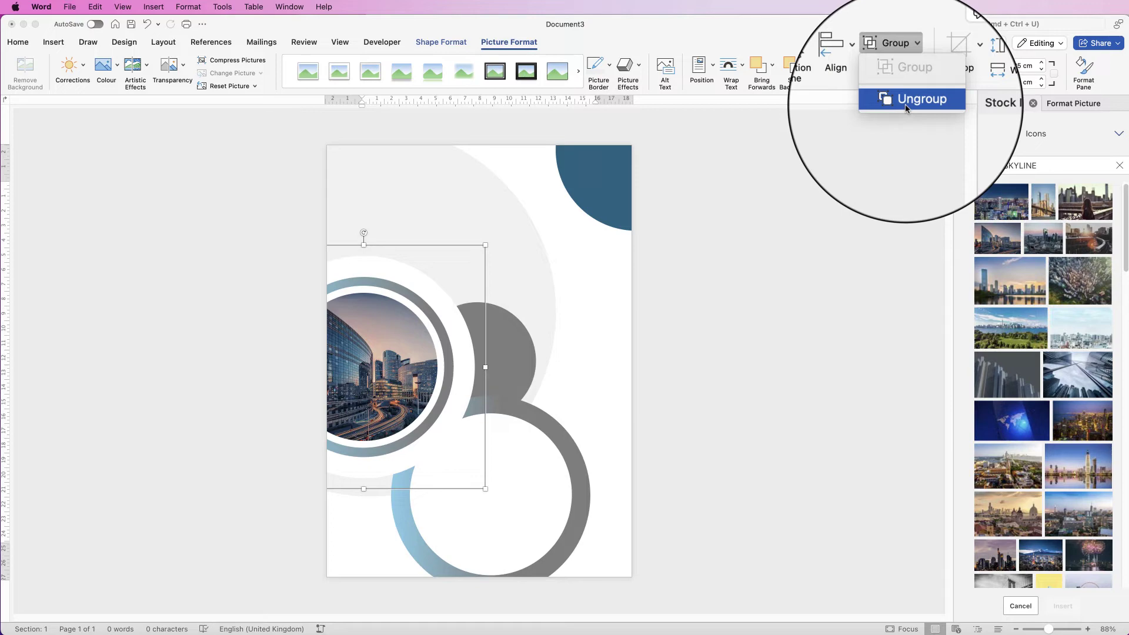
left_click(899, 89)
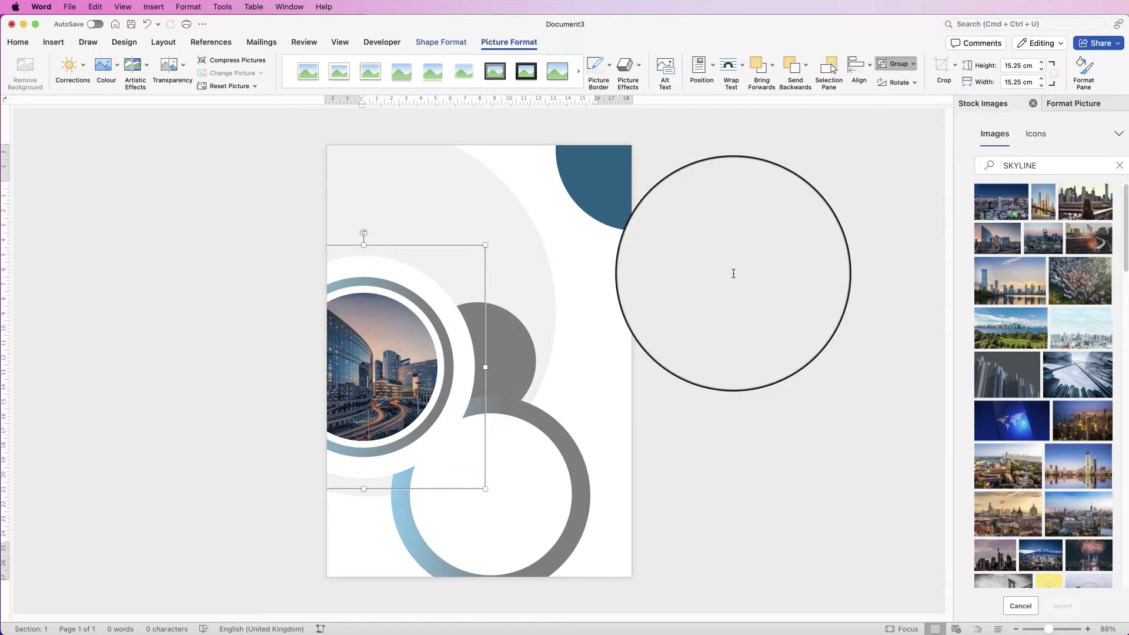
Step: Align the lower gradient circle and the white circle inside it to each other's centre and middle
left_click(507, 477)
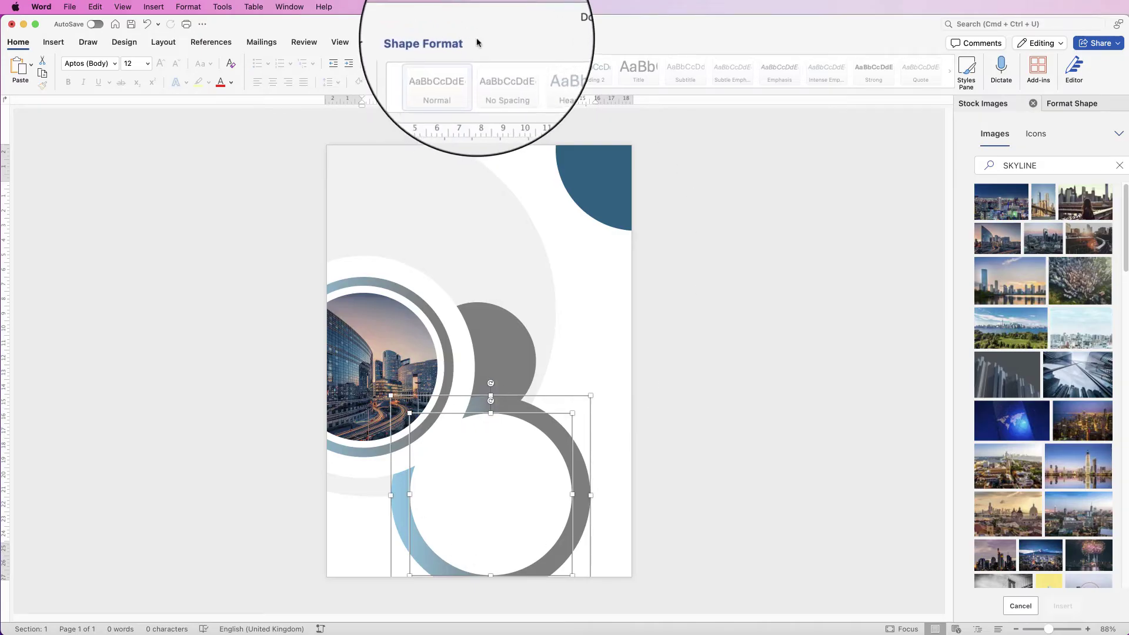
left_click(441, 42)
left_click(831, 59)
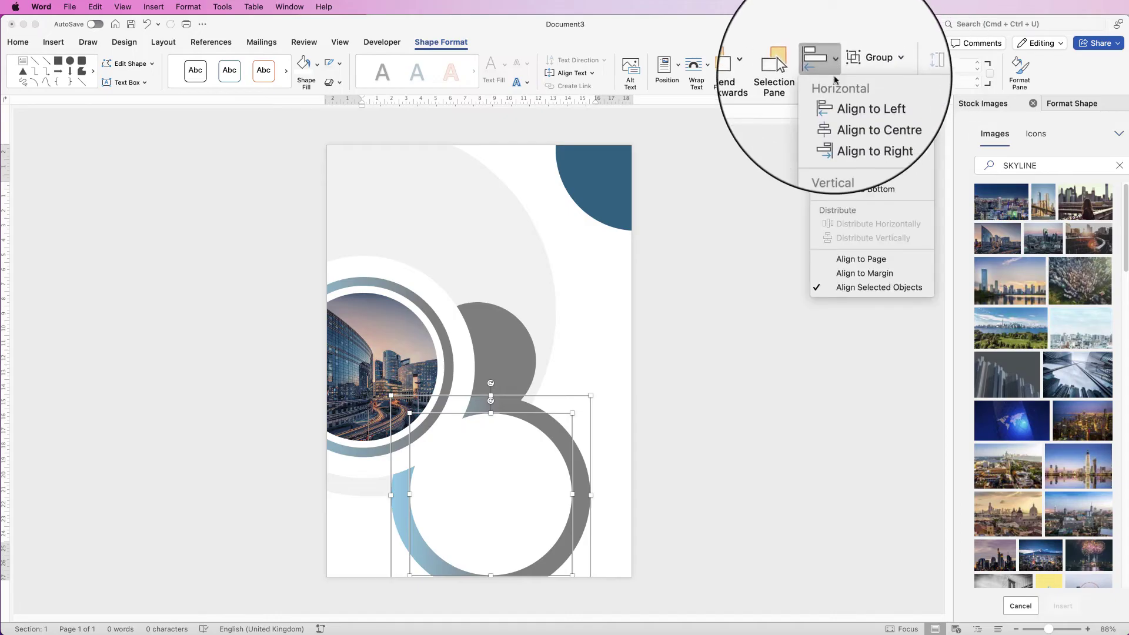
left_click(865, 109)
left_click(829, 62)
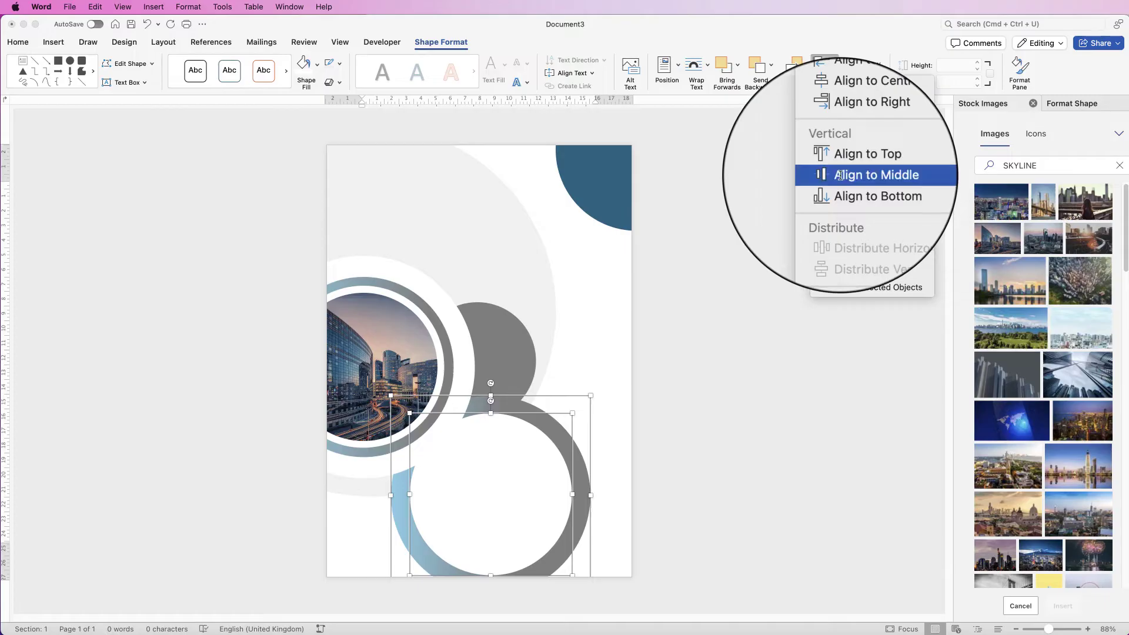
left_click(841, 176)
Step: Group the lower gradient and white circles and bring the group forwards over the white circle around the skyline picture
left_click(867, 65)
left_click(869, 75)
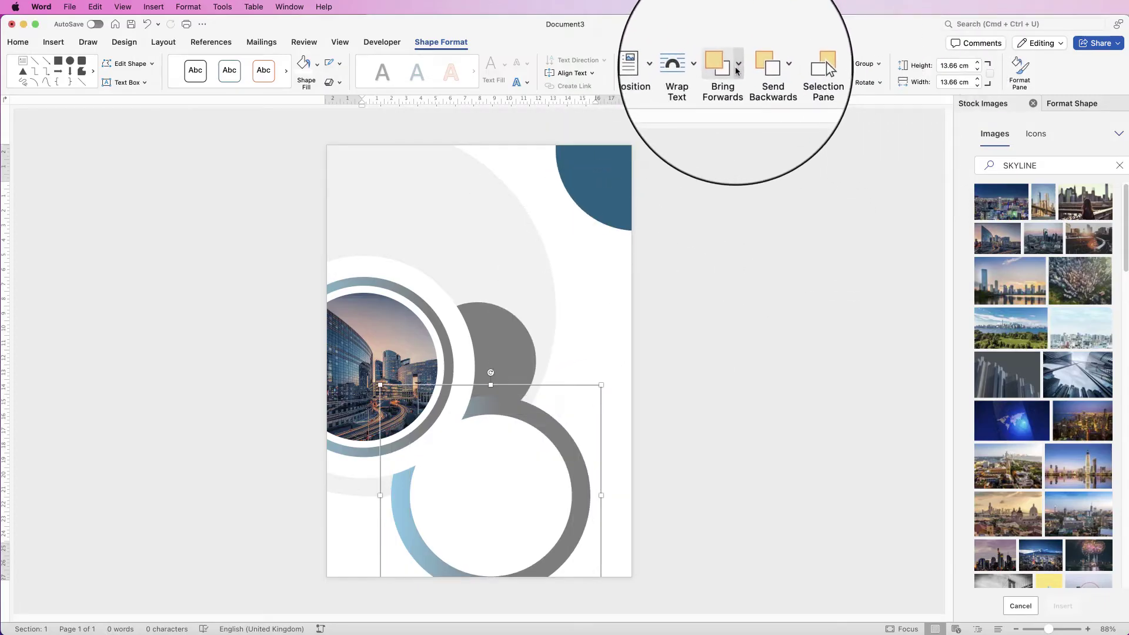
left_click(737, 69)
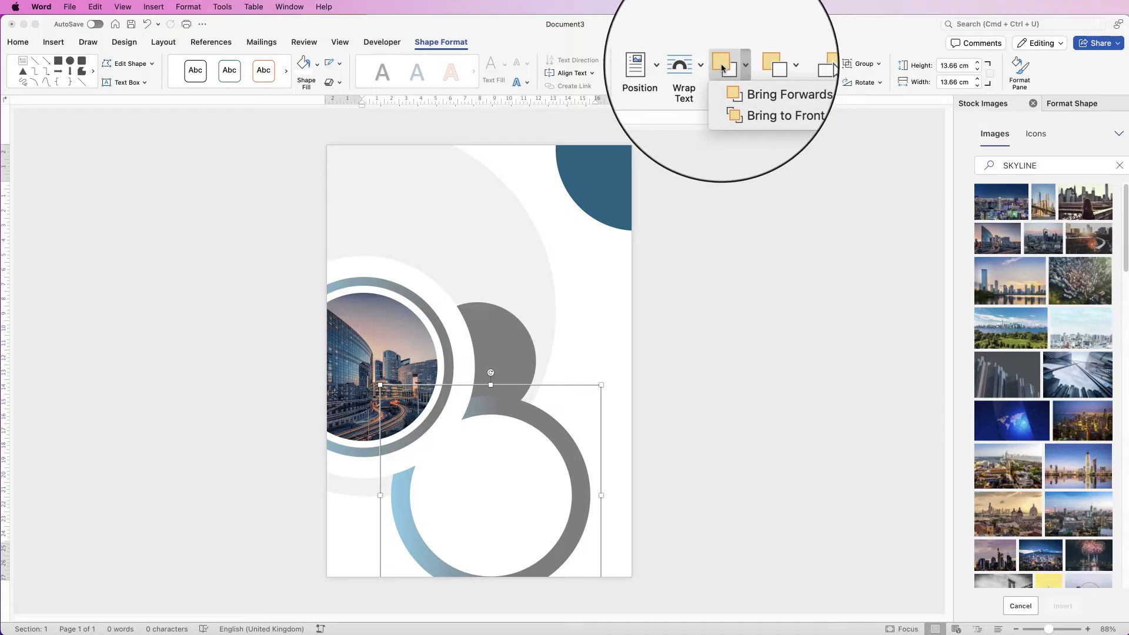
left_click(724, 66)
left_click(723, 65)
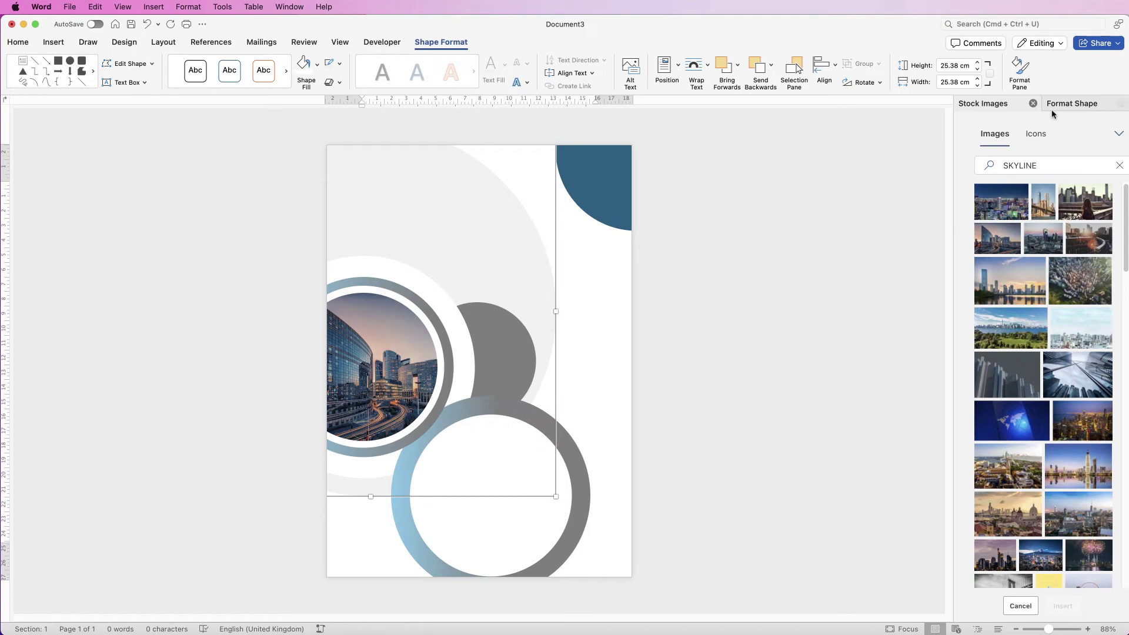
Step: Give the large light-grey circle an outer shadow preset at 135°, with 31 pt blur and 33 pt distance
left_click(1070, 104)
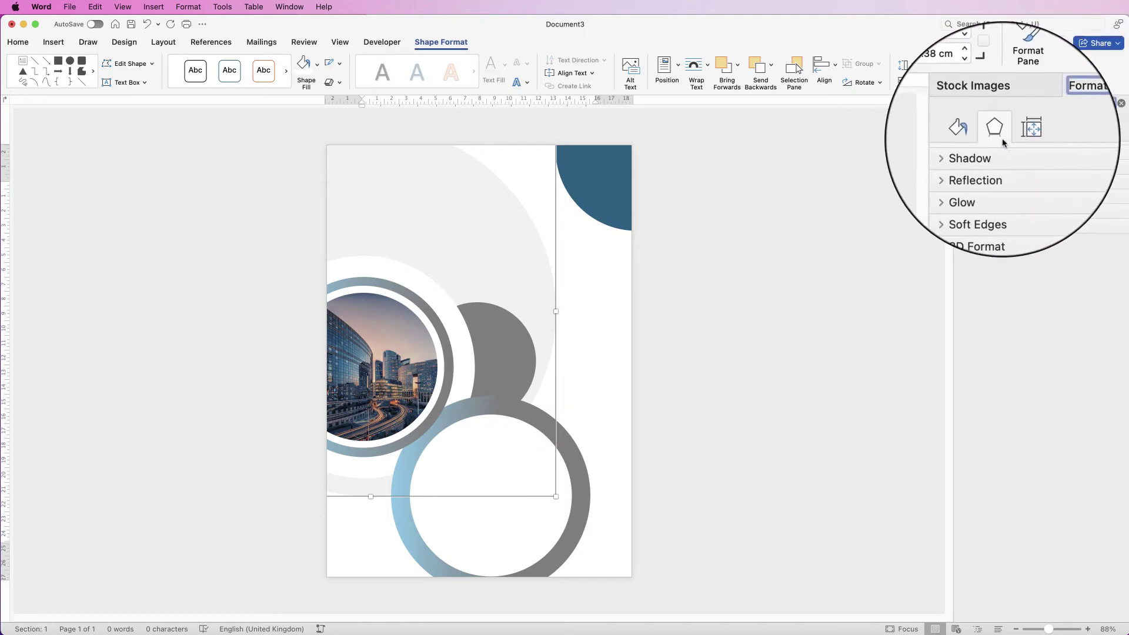
left_click(960, 156)
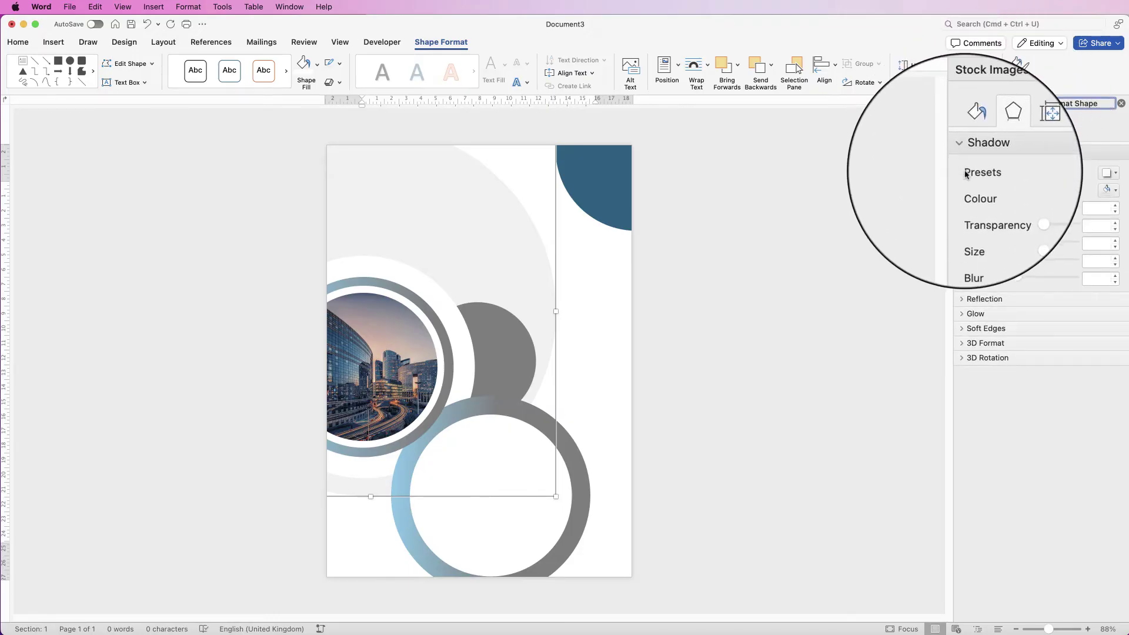
left_click(1116, 173)
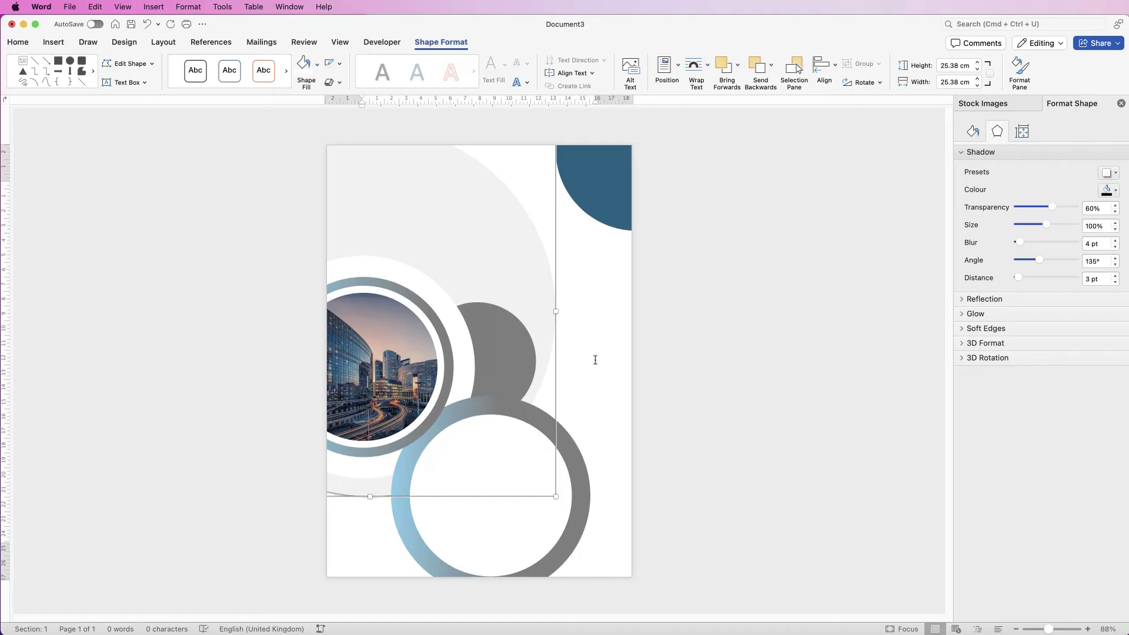
left_click_drag(1021, 243, 1036, 241)
left_click_drag(1017, 280, 1026, 277)
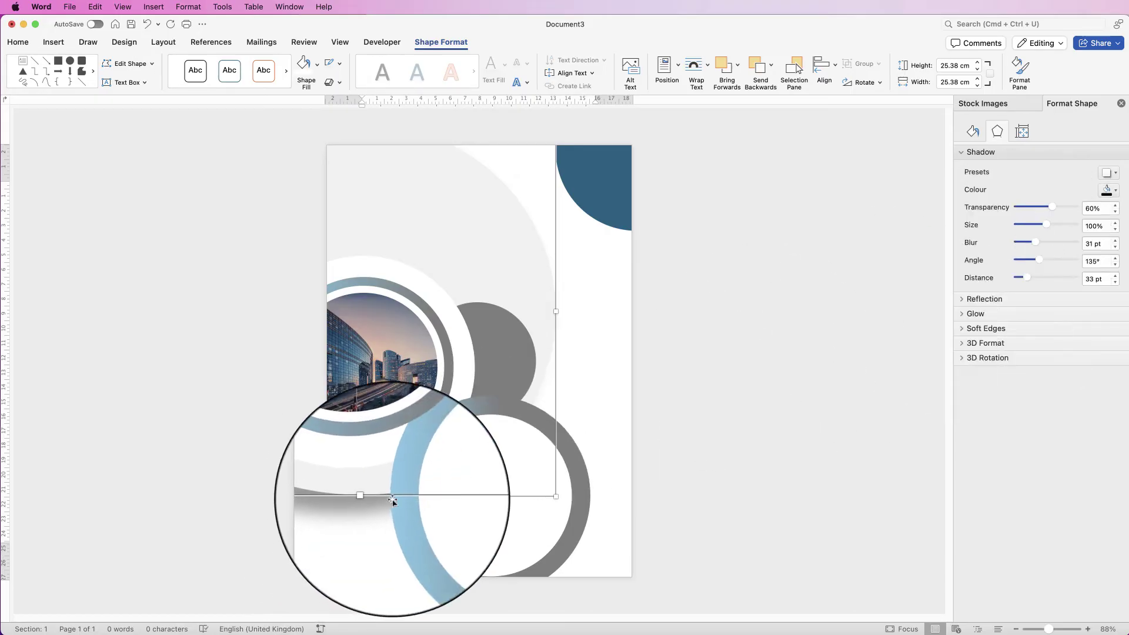
Step: Give the white circle around the skyline picture an outer shadow preset at 315°, with 41 pt blur and 17 pt distance
left_click(400, 261)
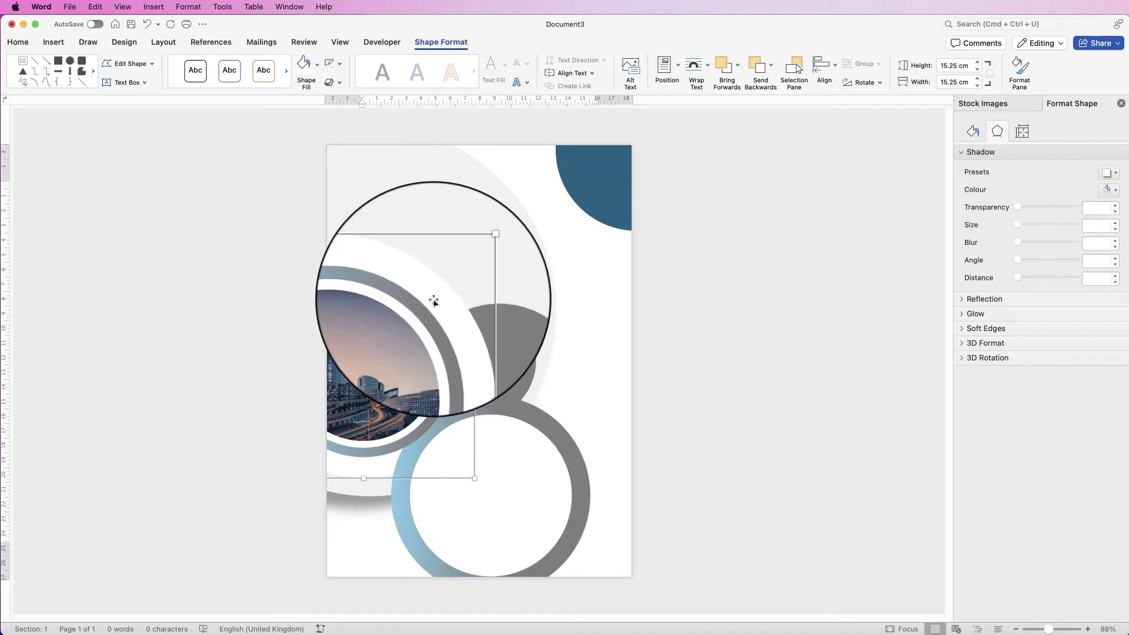
left_click(1114, 173)
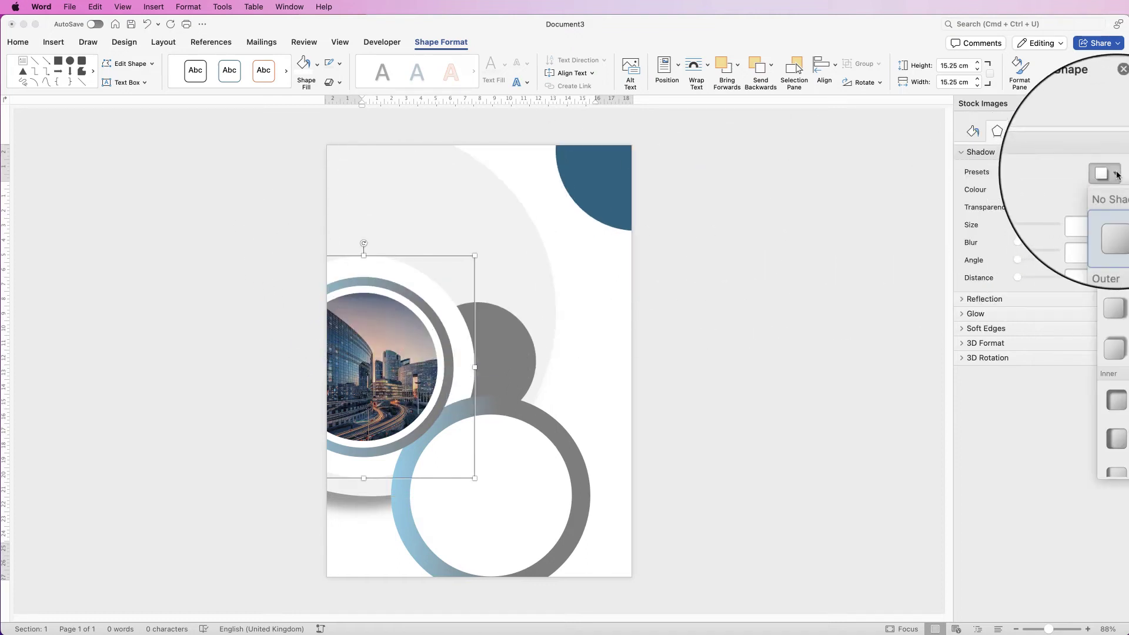
left_click(1112, 353)
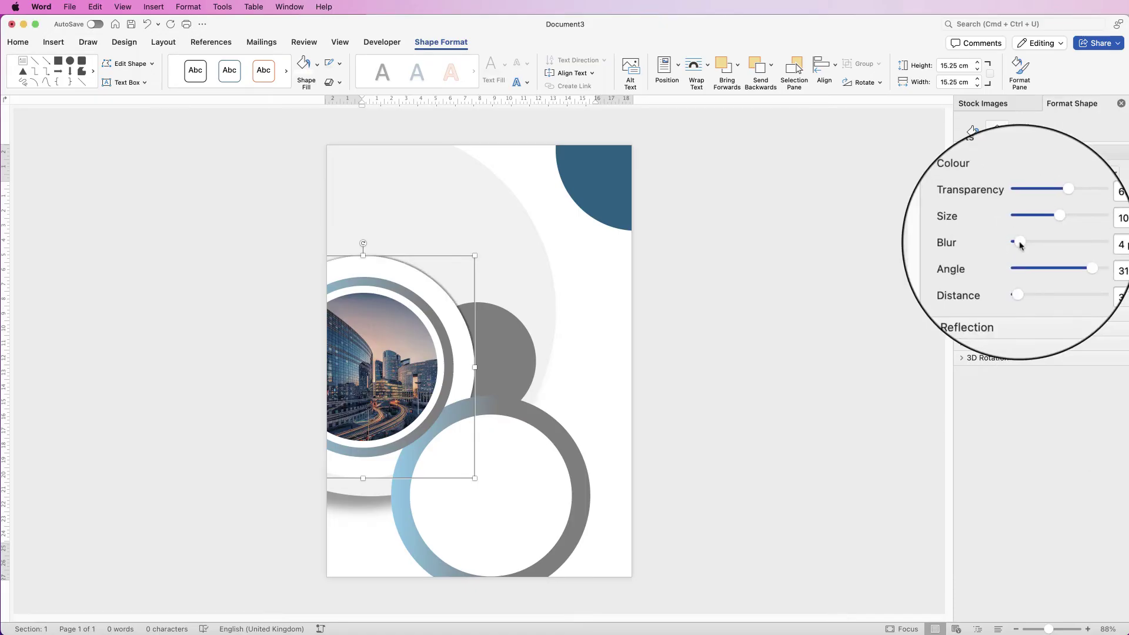
left_click_drag(1035, 241, 1040, 242)
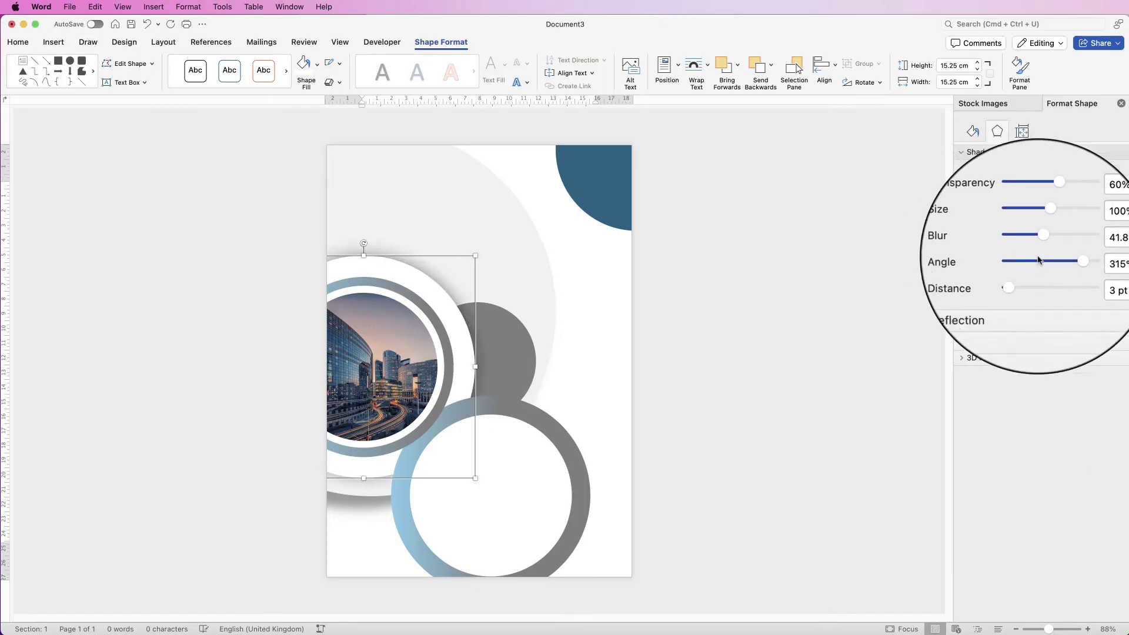
left_click_drag(1016, 278, 1021, 280)
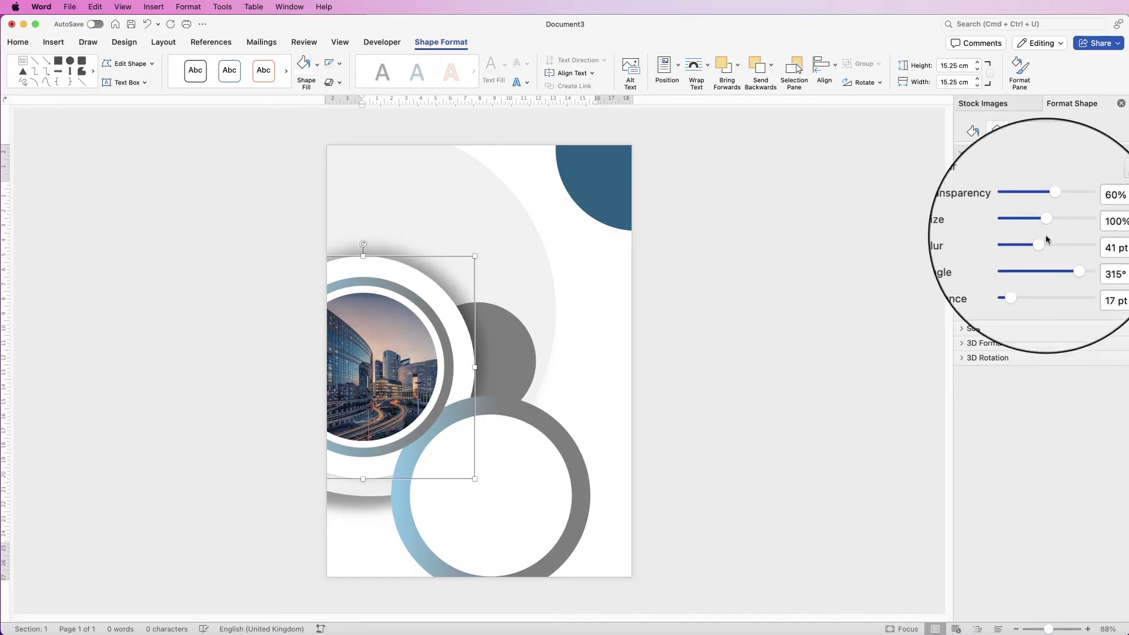
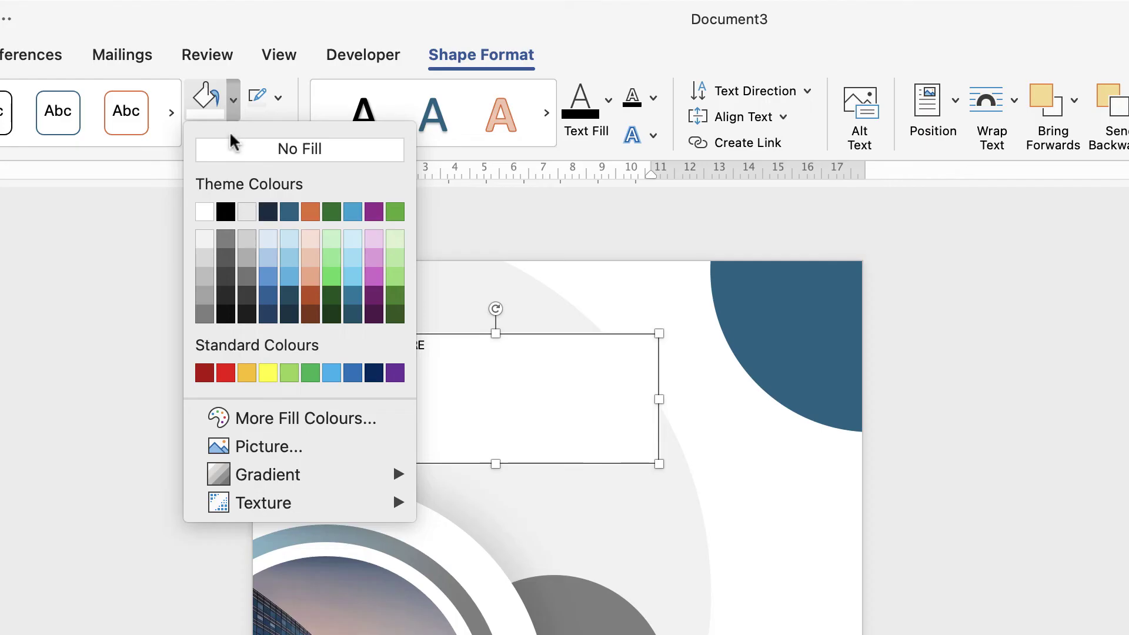
Step: Remove the fill from the ARCHITECTURE ACCOUNTS REPORT text box and set its font to Aharoni
left_click(299, 149)
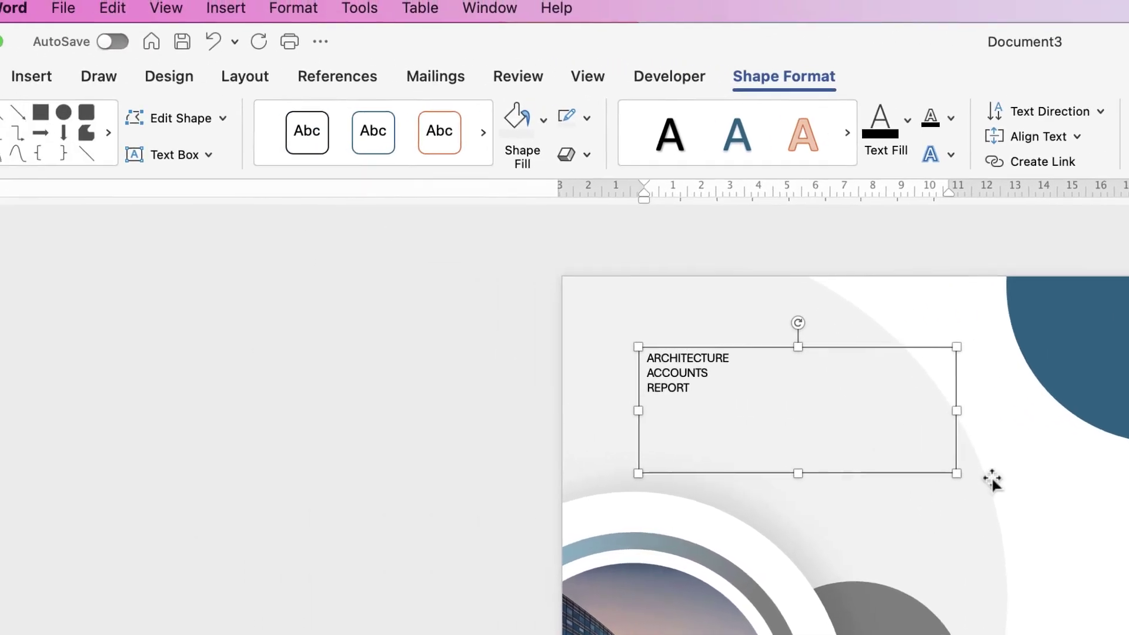
left_click(26, 80)
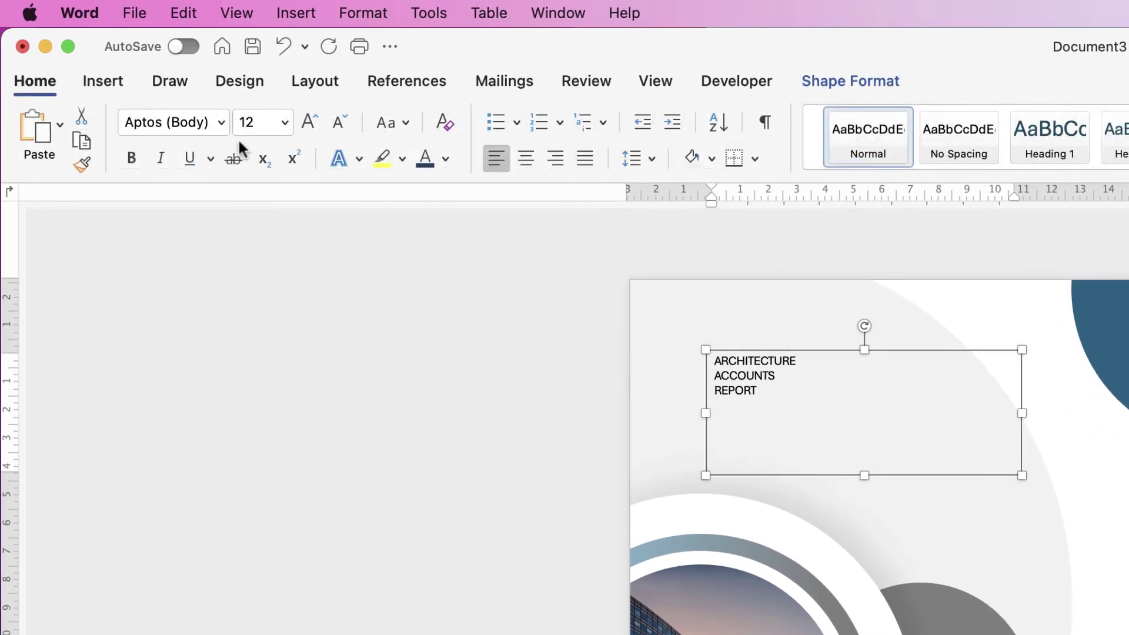
left_click(220, 121)
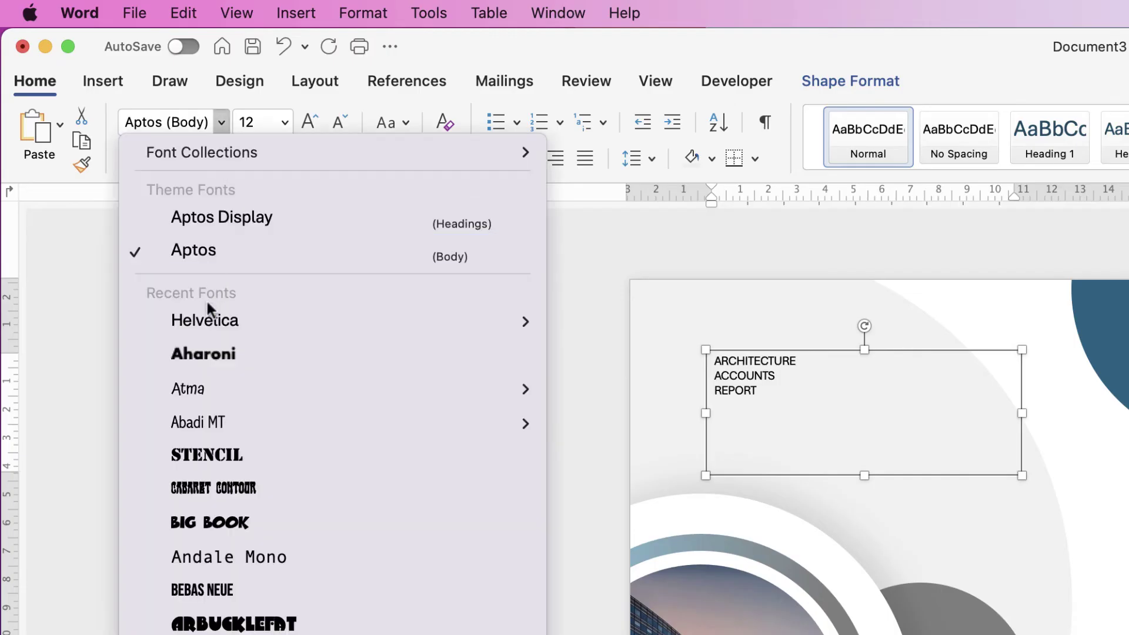
left_click(202, 355)
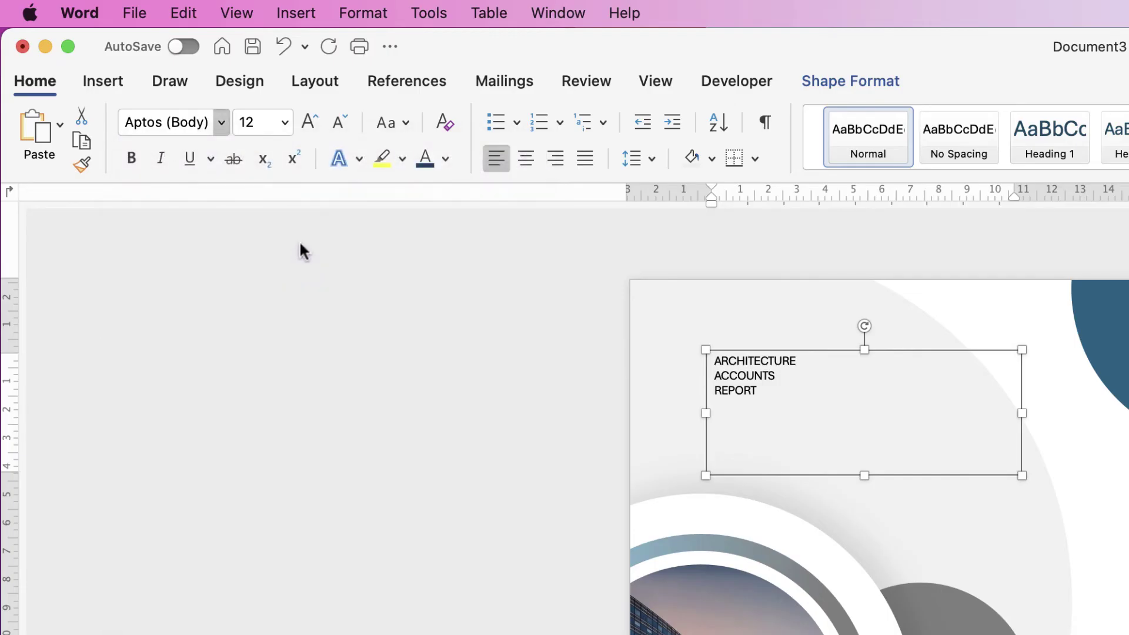
Step: Increase the font size of the ARCHITECTURE ACCOUNTS REPORT title text to 24
left_click(307, 122)
left_click(307, 123)
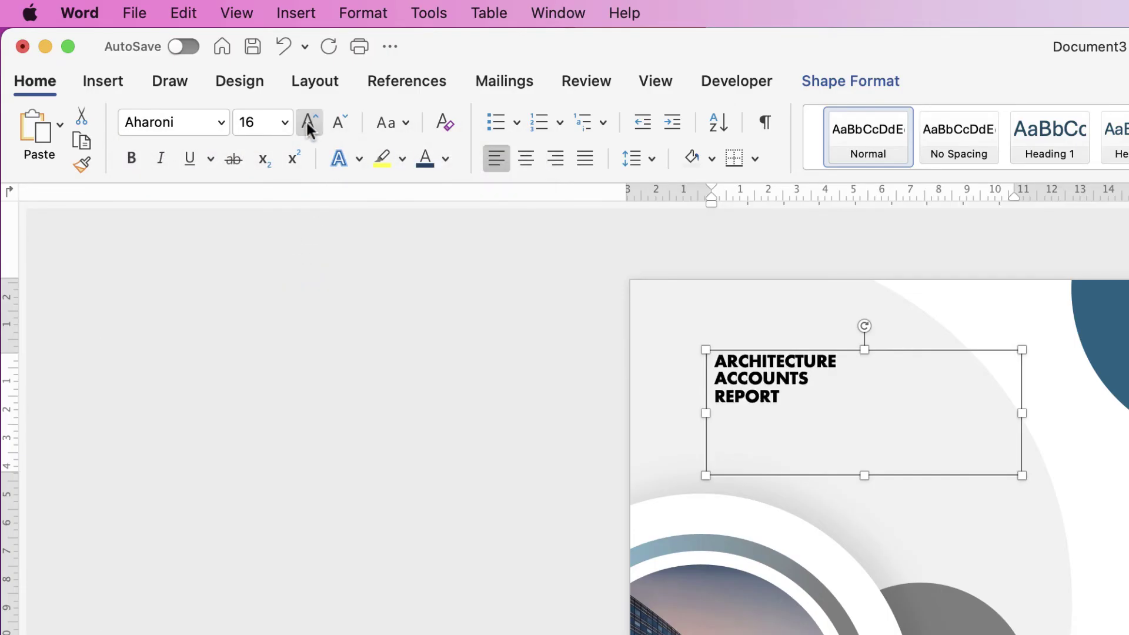
left_click(307, 122)
left_click(307, 122)
left_click(307, 123)
left_click(307, 123)
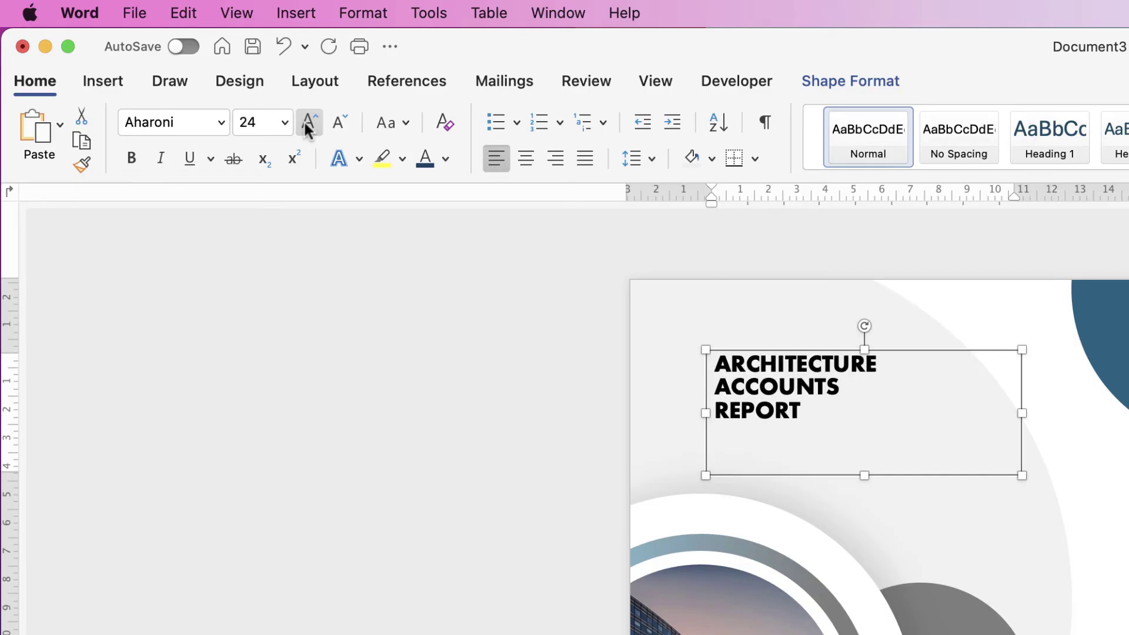
Step: Set the ARCHITECTURE ACCOUNTS REPORT title's font size to 36 and align the text to the right
left_click(307, 123)
left_click(307, 123)
left_click(307, 123)
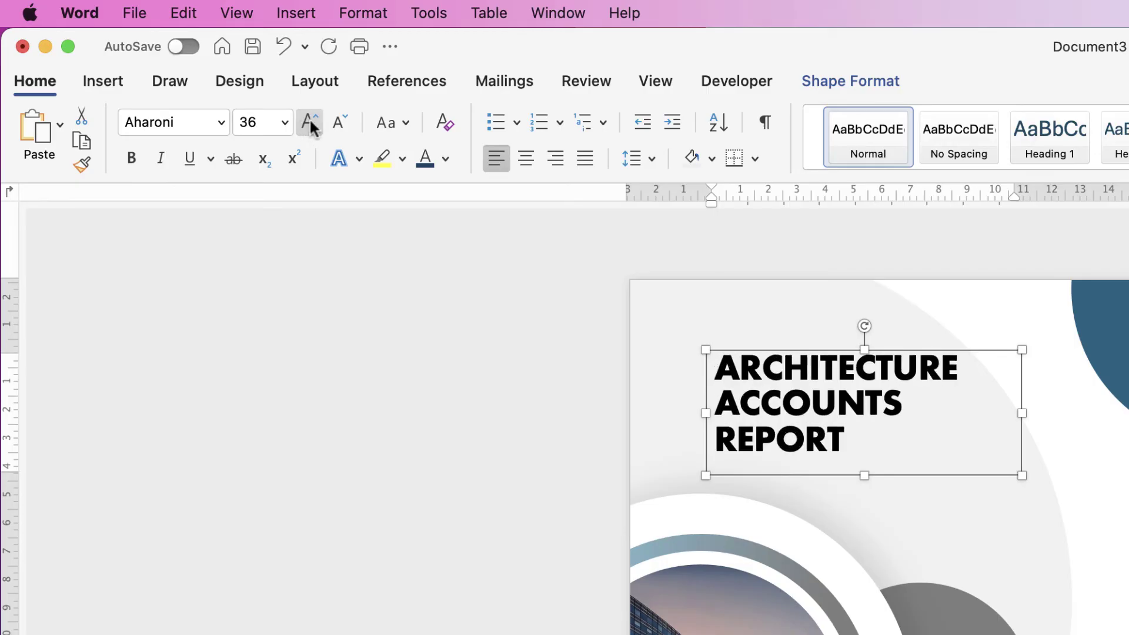
left_click(555, 157)
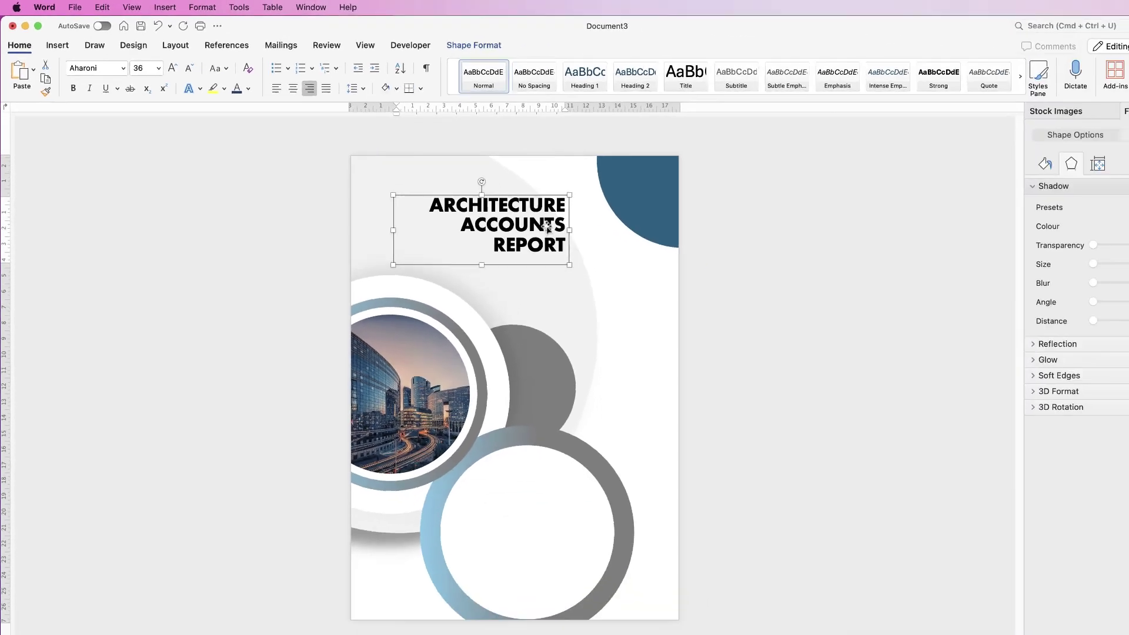
Step: Move the title text box beneath the dark-blue corner circle and colour its text with the dark-blue theme colour
left_click_drag(977, 403, 1101, 497)
left_click_drag(573, 257, 576, 263)
left_click(270, 97)
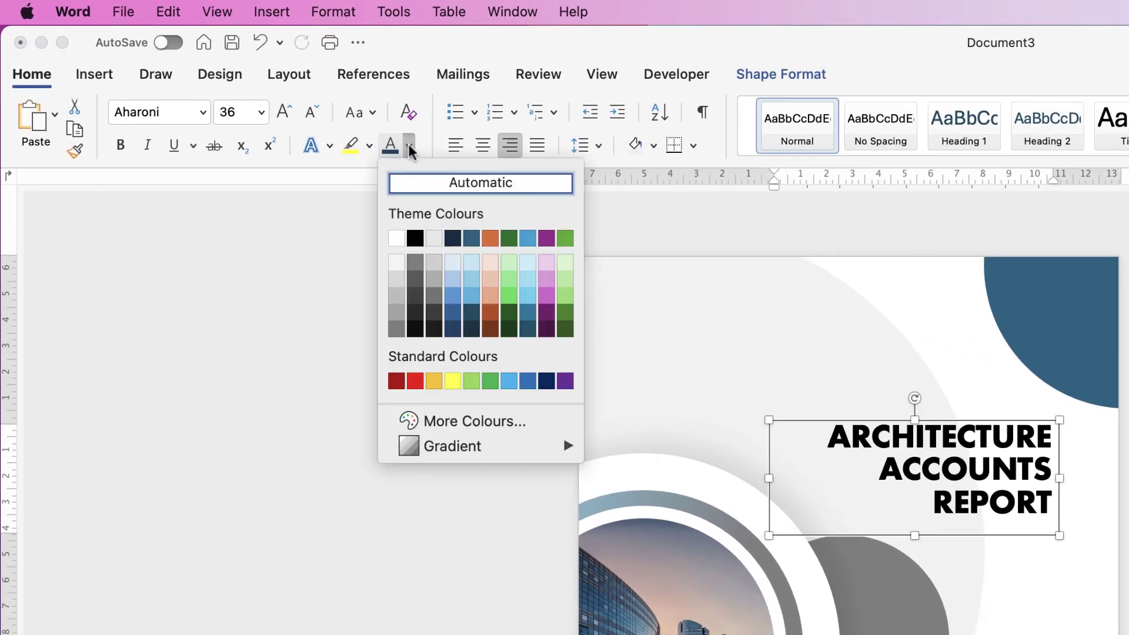
left_click(471, 238)
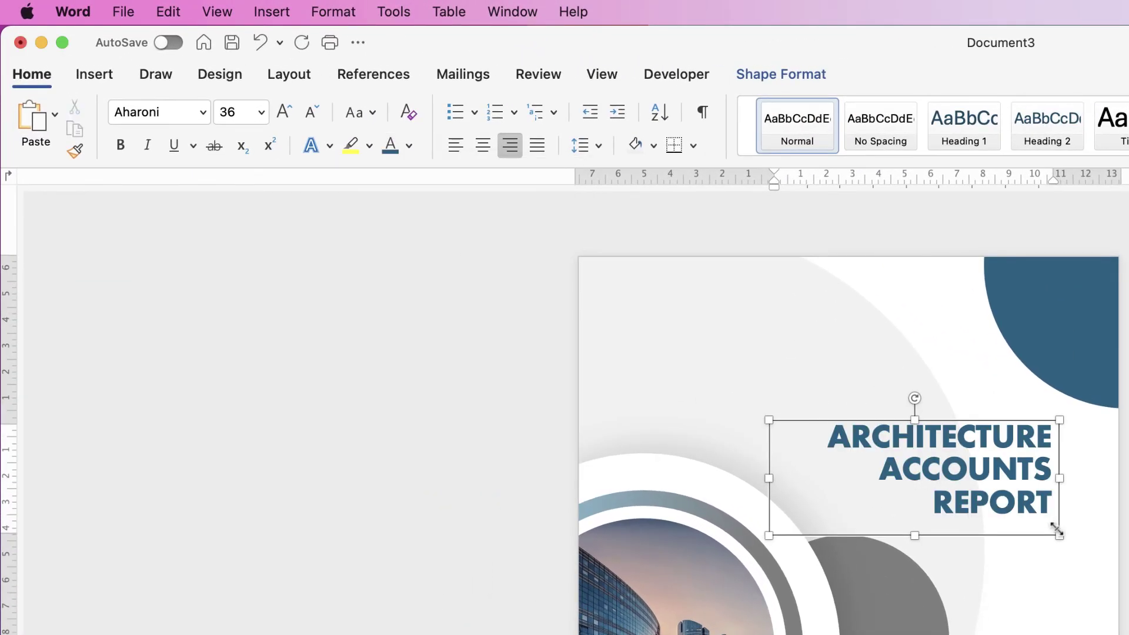
Step: Add an empty line below REPORT and extend the text box downwards to fit it
key("Return")
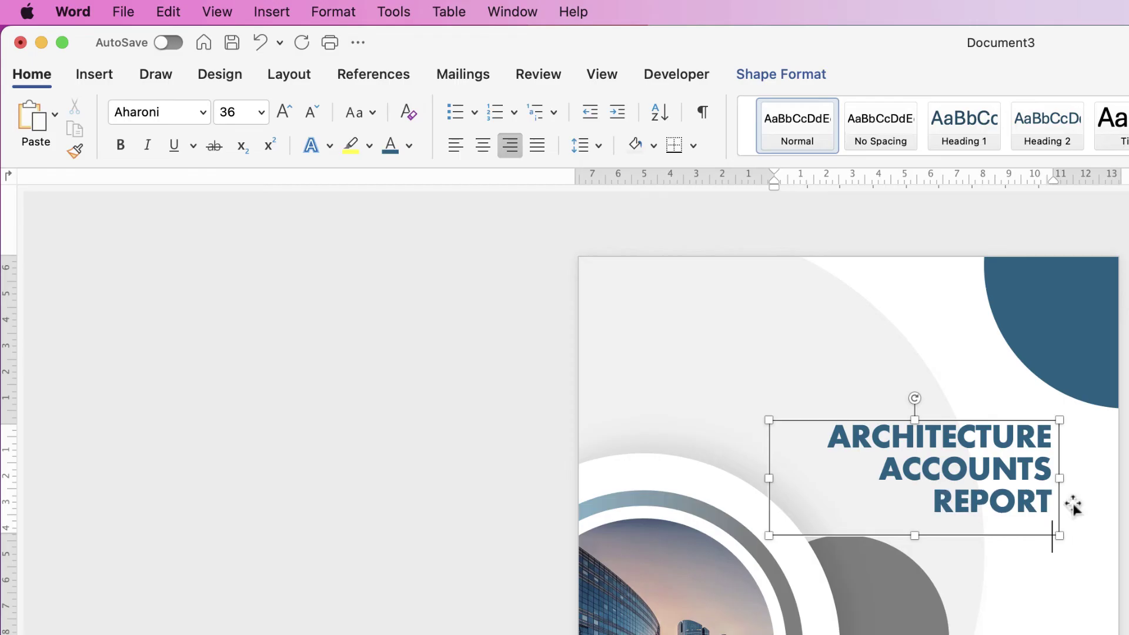
left_click_drag(915, 535, 915, 551)
left_click_drag(1045, 524, 1050, 551)
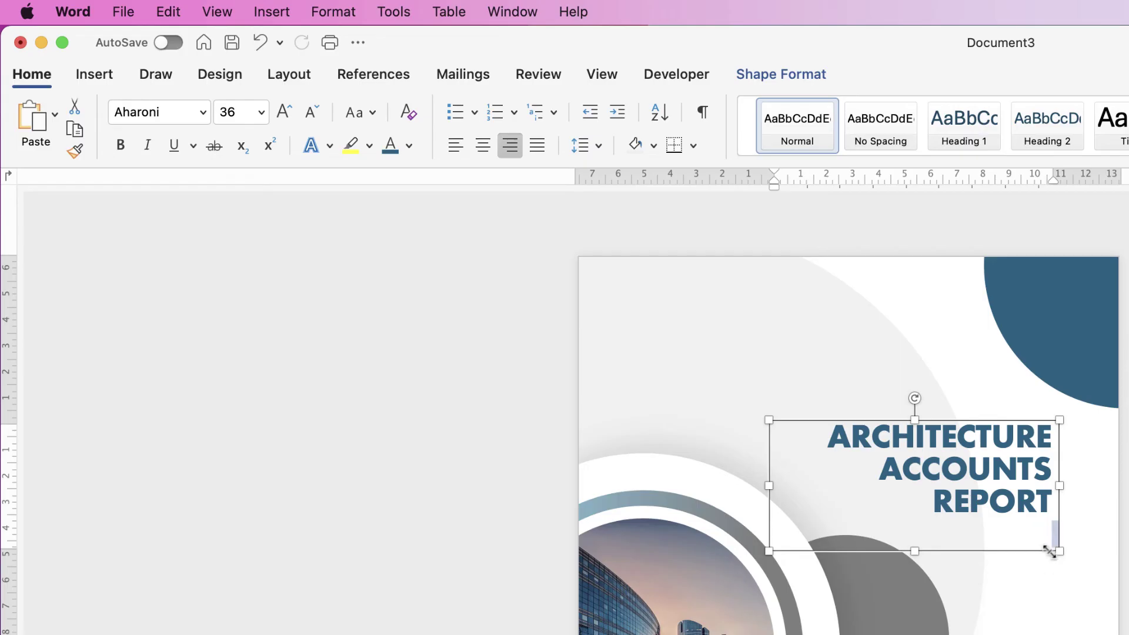
key("BackSpace")
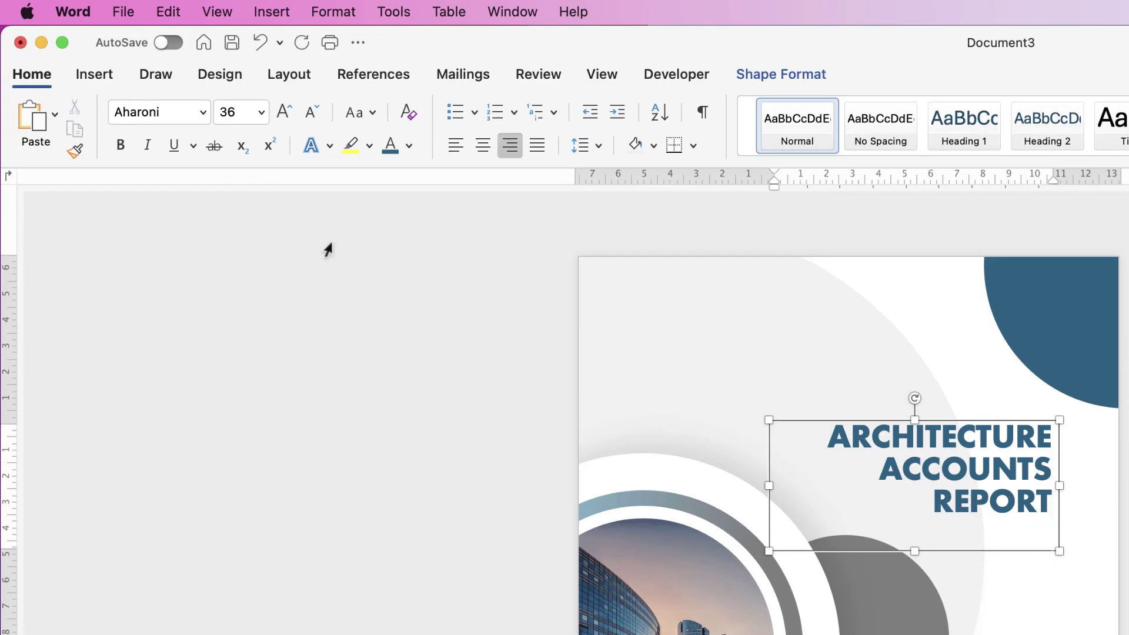
Step: Enter TAG LINE FOR THE COMPANY REPORT below the title in 12 pt Helvetica, and shift the text box closer to the page's right edge
left_click(260, 114)
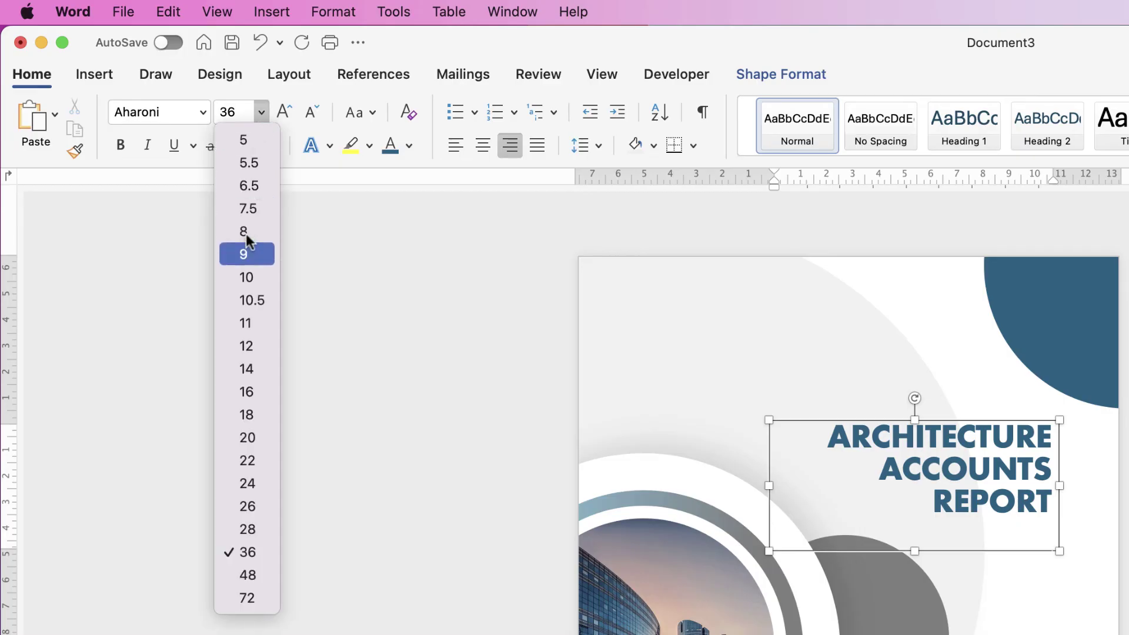
left_click(245, 344)
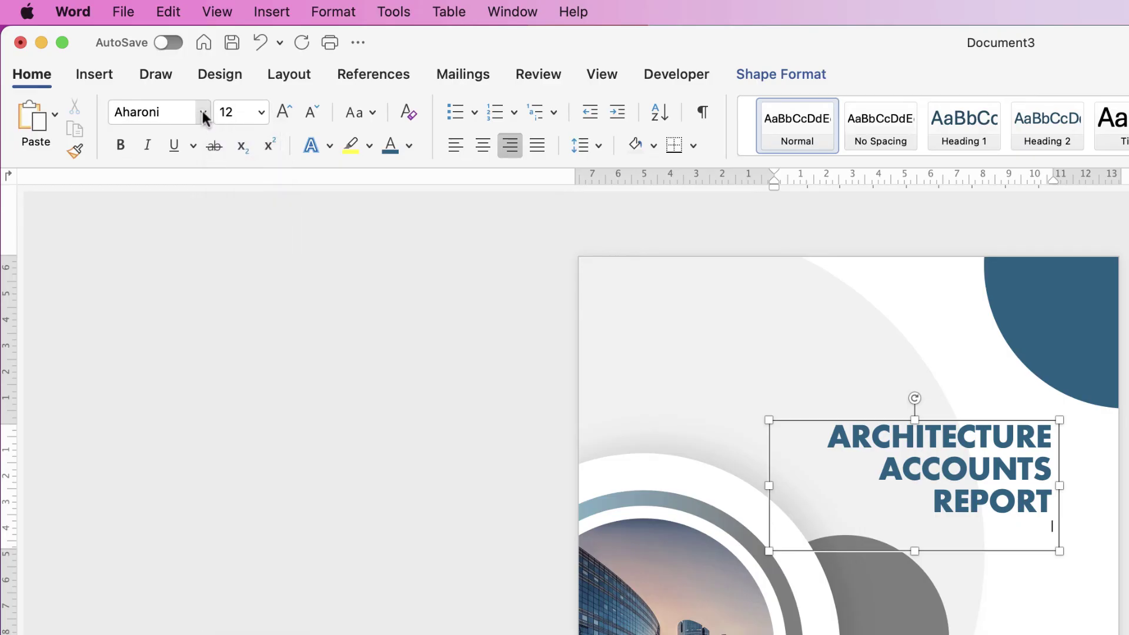
left_click(203, 114)
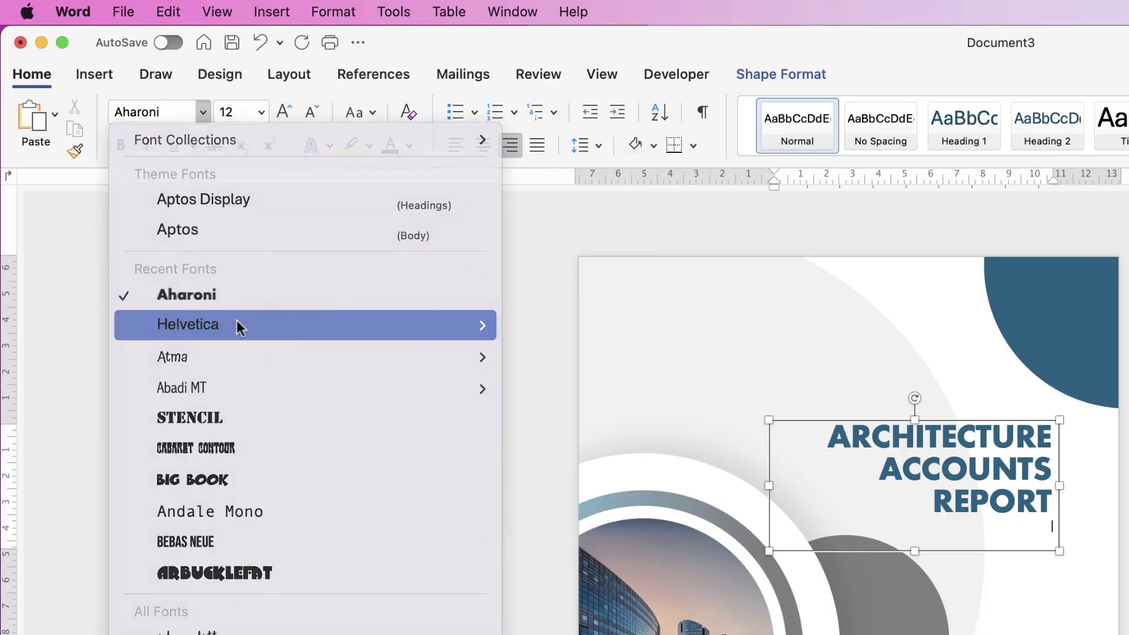
left_click(238, 327)
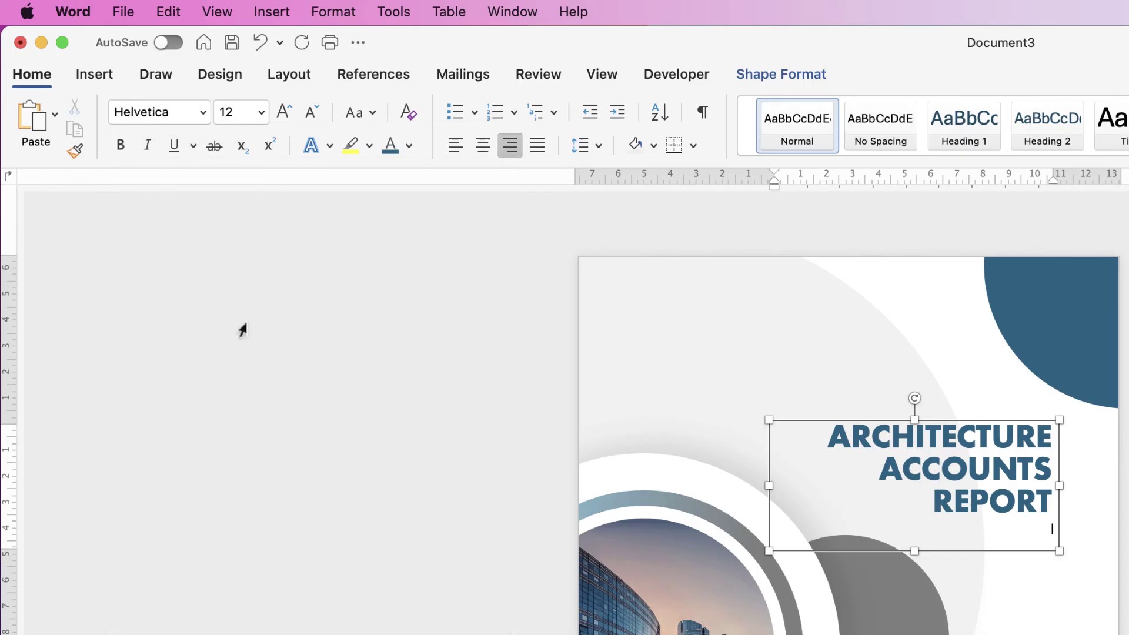
type("TAG LINE FOR THE COMPANY REPORT")
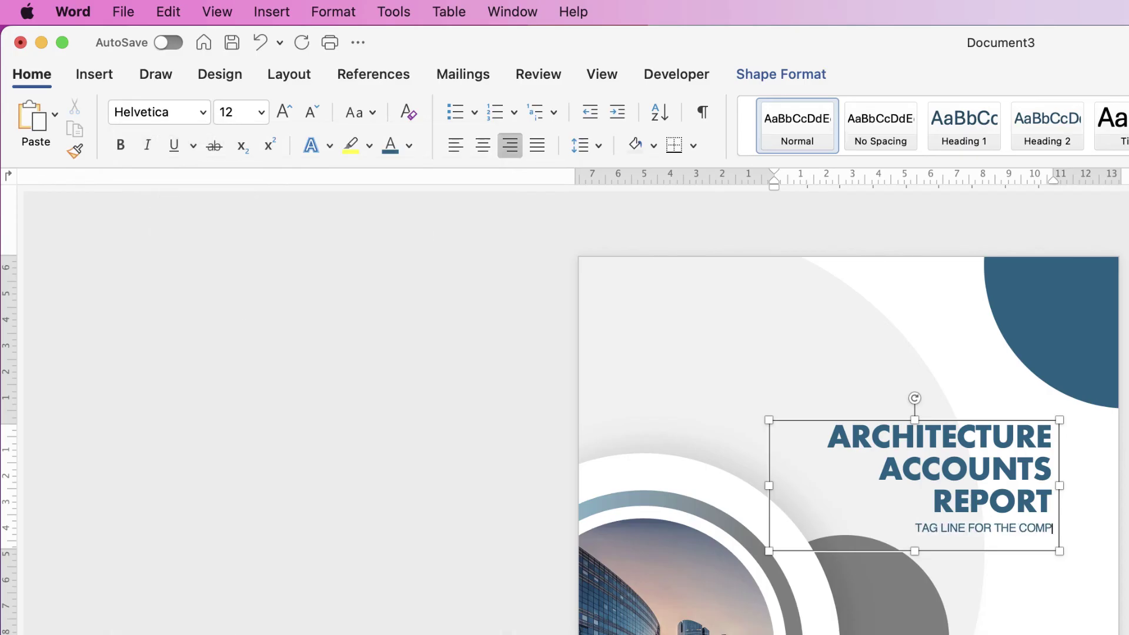
left_click(245, 320)
left_click_drag(996, 478, 1019, 471)
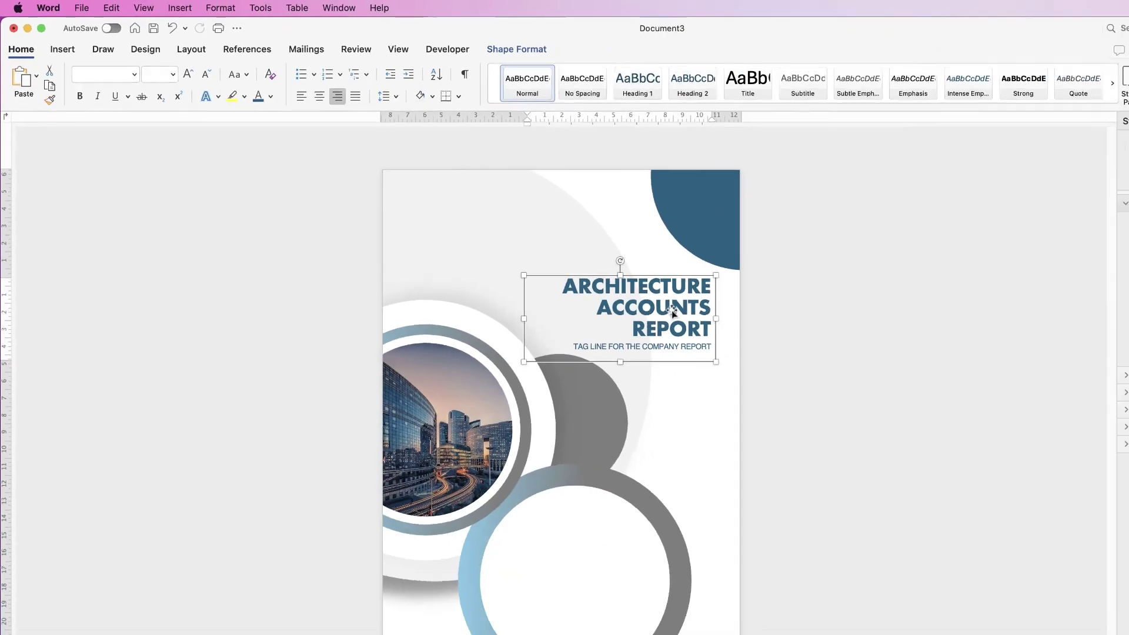
Step: Duplicate the title text box into the lower white circle and replace the copy's text with 2024
double_click(1015, 473)
left_click_drag(573, 265, 460, 475)
left_click(550, 525)
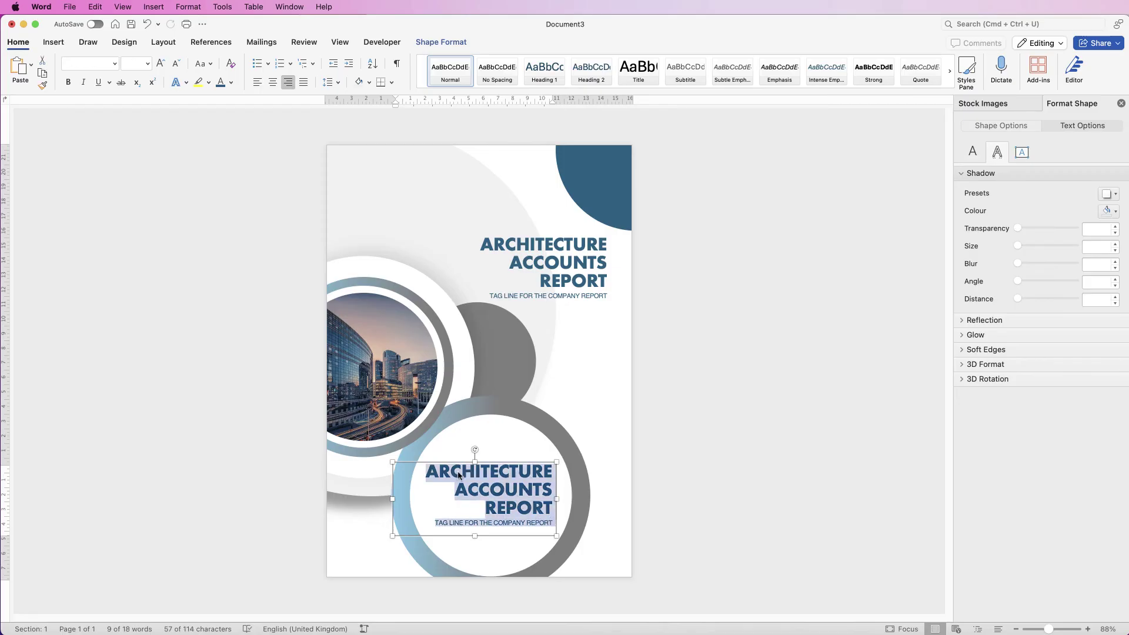
type("2024")
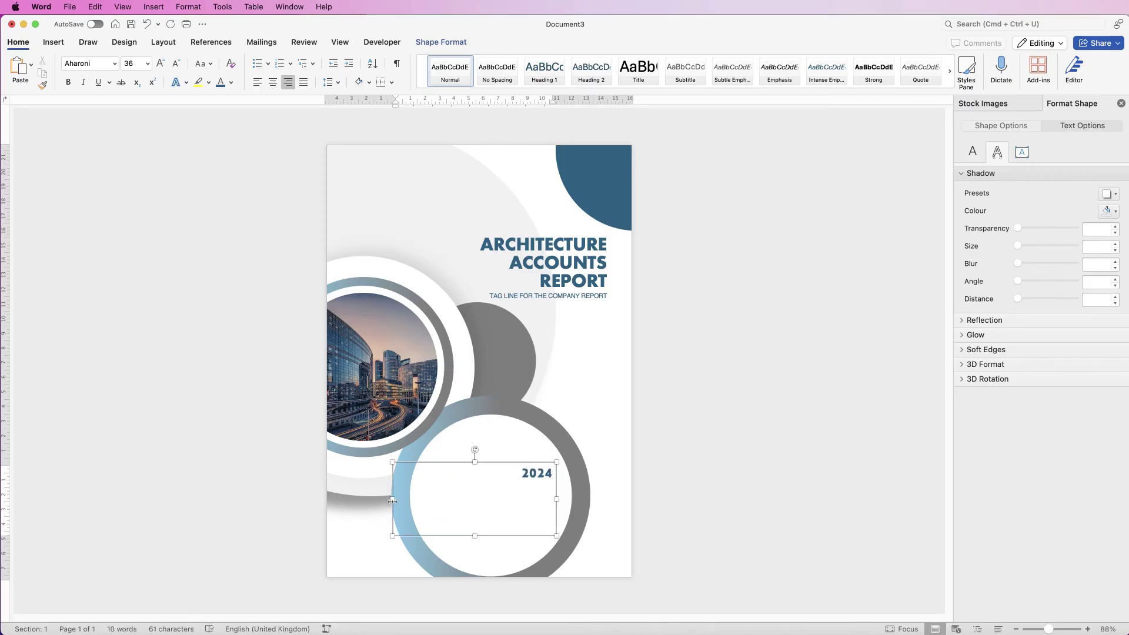
Step: Try to set the font size of the 2024 text to 72
left_click(147, 64)
left_click(138, 347)
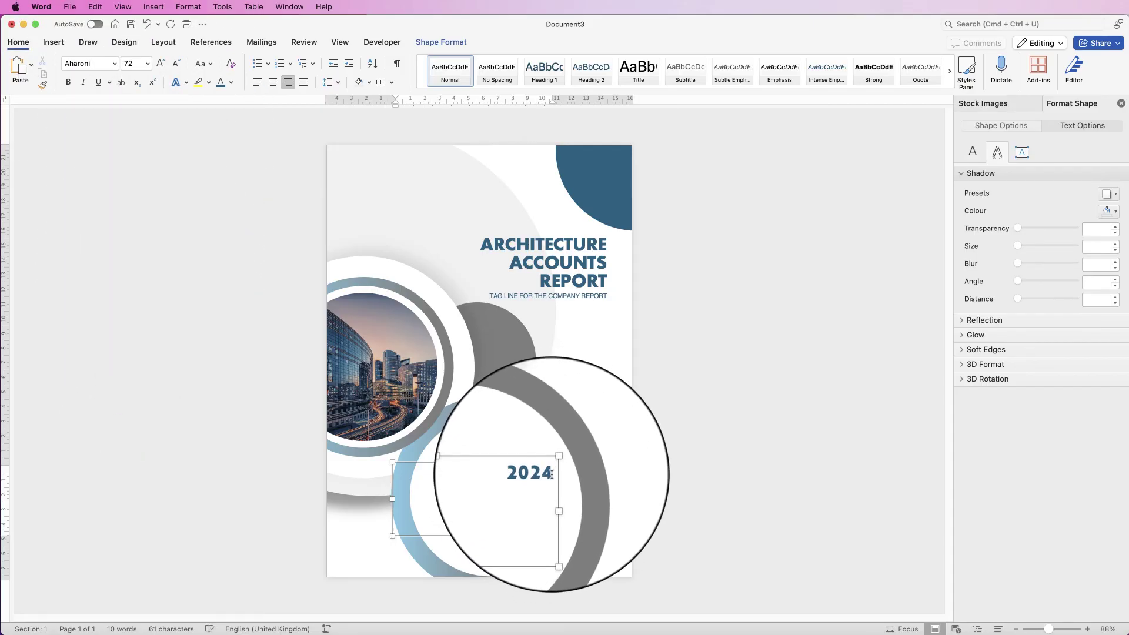
key("super+z")
Step: Increase the font size of the 2024 text to 120
left_click(523, 458)
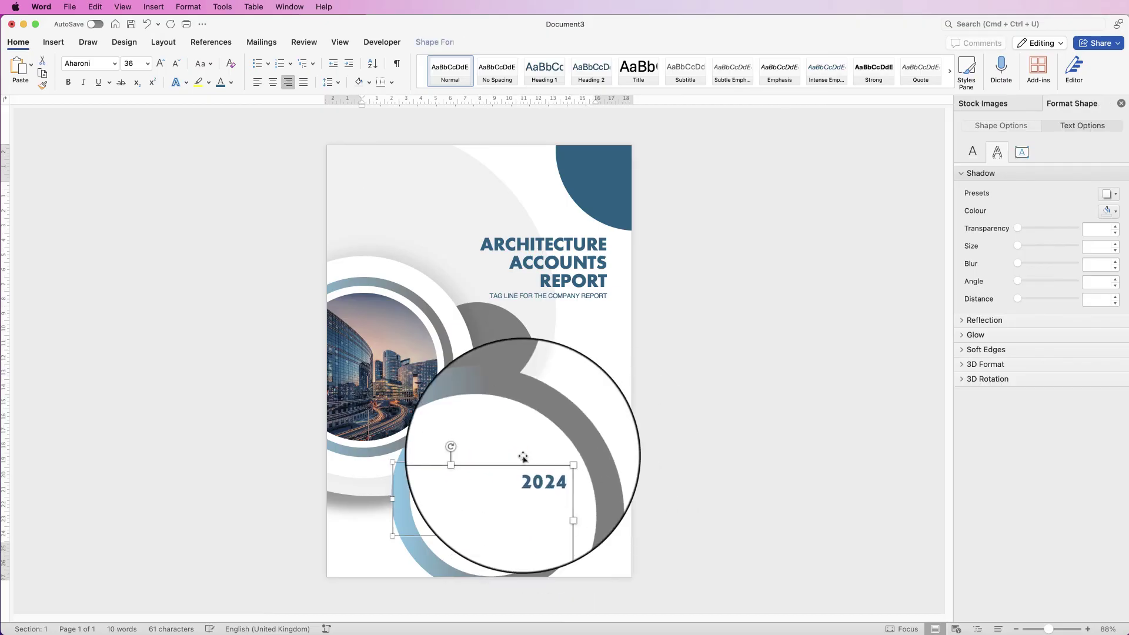
left_click(159, 65)
left_click(158, 65)
left_click(159, 64)
left_click(158, 65)
left_click(158, 65)
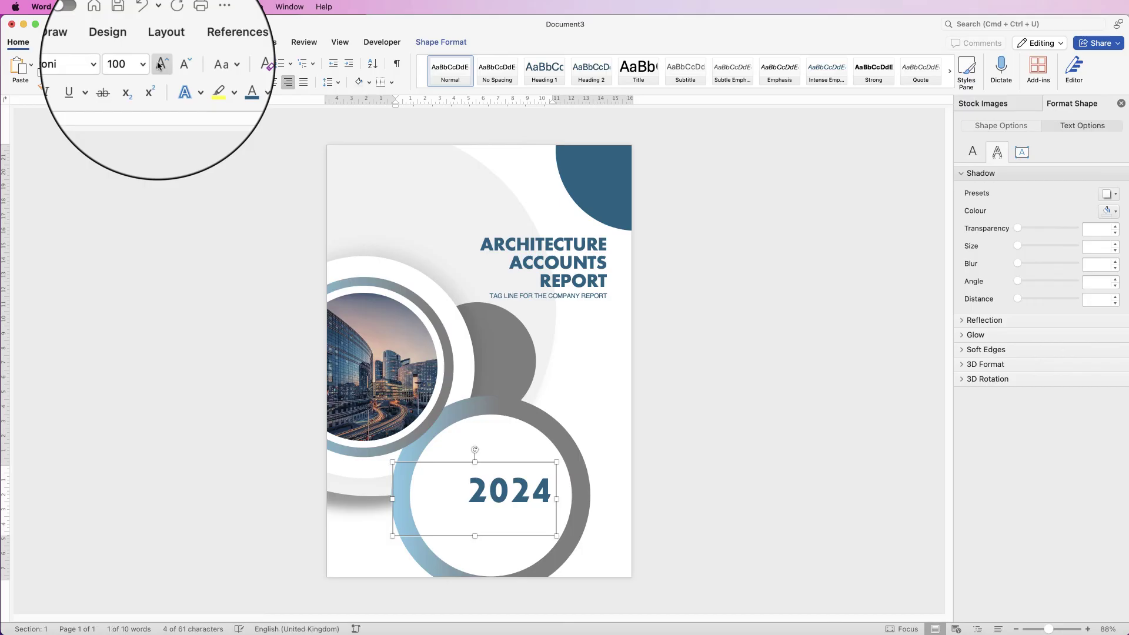
left_click(159, 65)
left_click(159, 65)
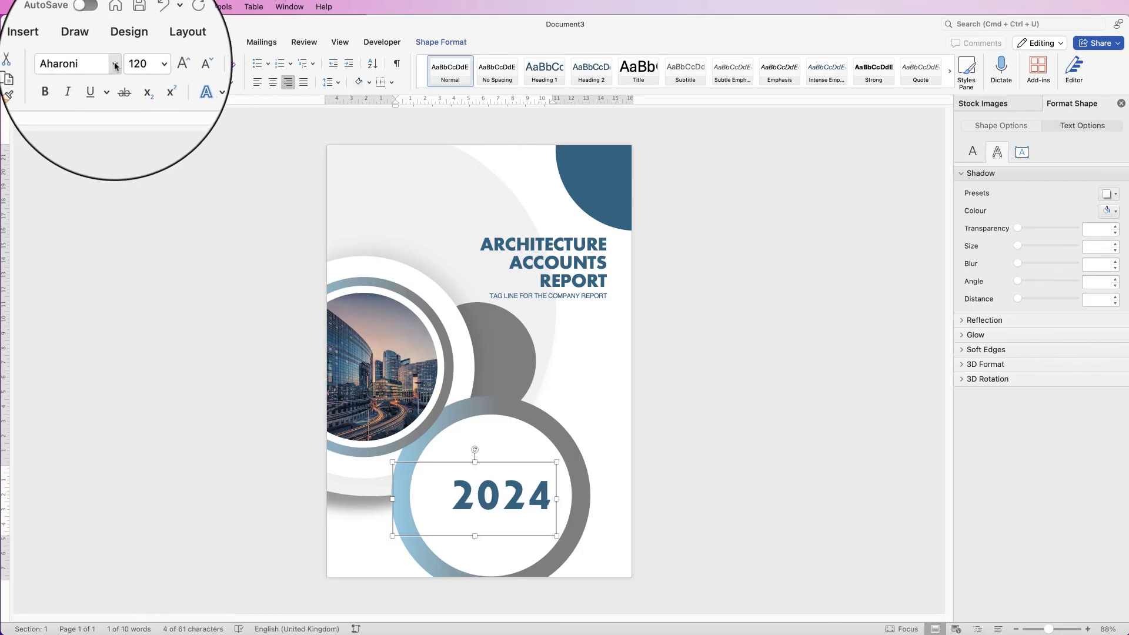
Step: Change the 2024 text's font to Helvetica and centre its text box within the lower white circle
left_click(115, 66)
left_click(107, 171)
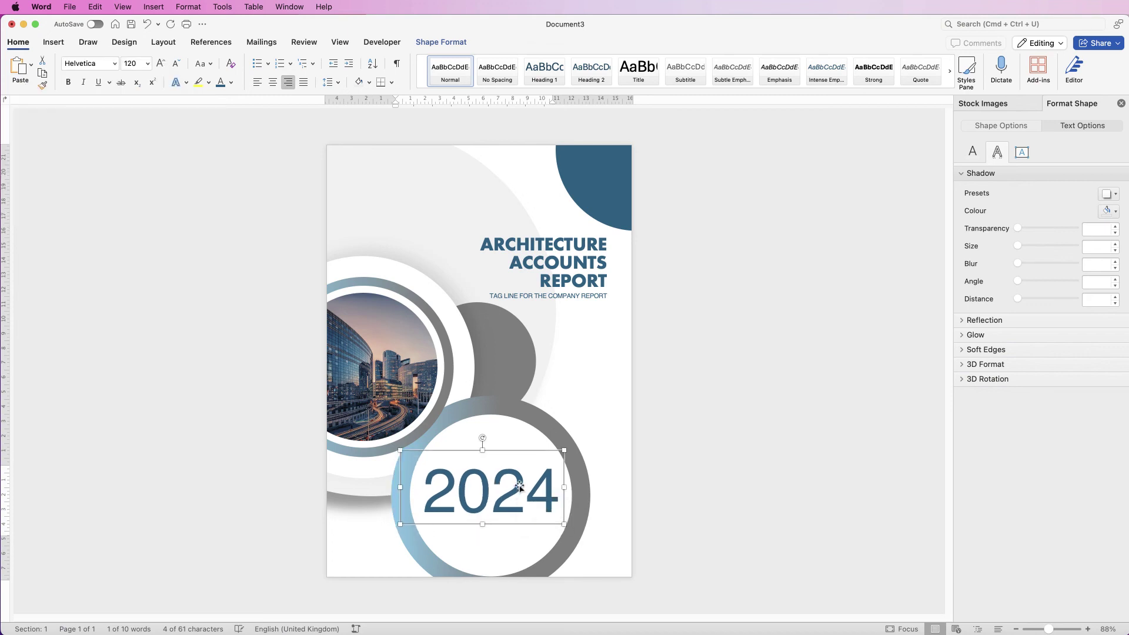
mouse_move(517, 487)
left_mouse_down()
mouse_move(529, 475)
mouse_move(524, 491)
left_mouse_up()
left_click(374, 163)
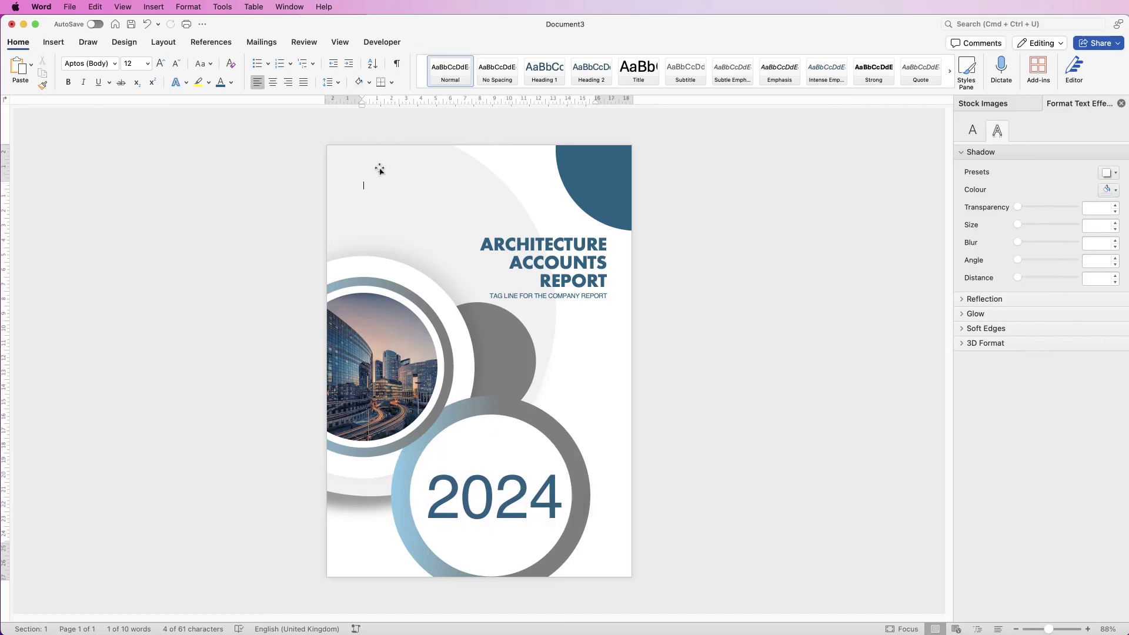
Step: Insert the logo image Picture 1.png from the Desktop folder into the document
left_click(53, 42)
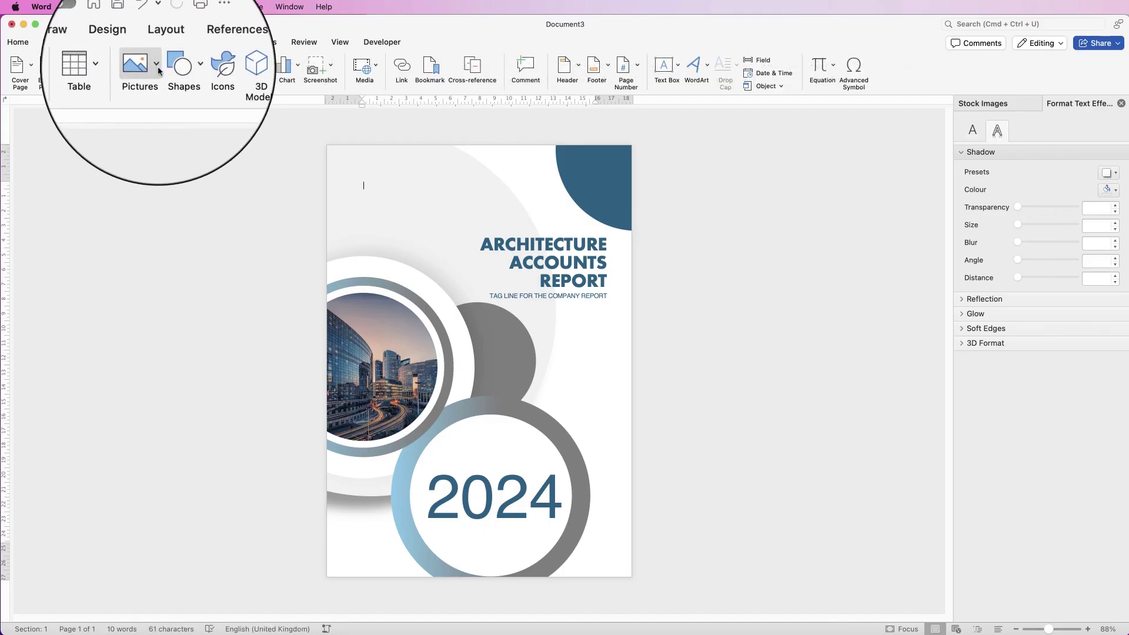
left_click(139, 66)
left_click(202, 100)
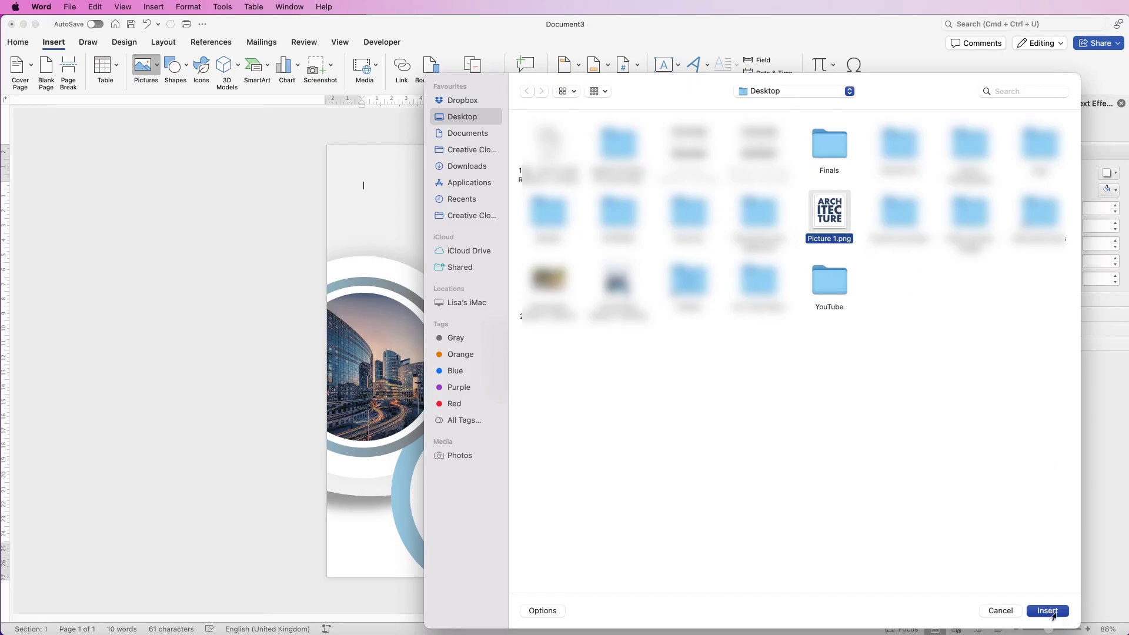
left_click(1052, 612)
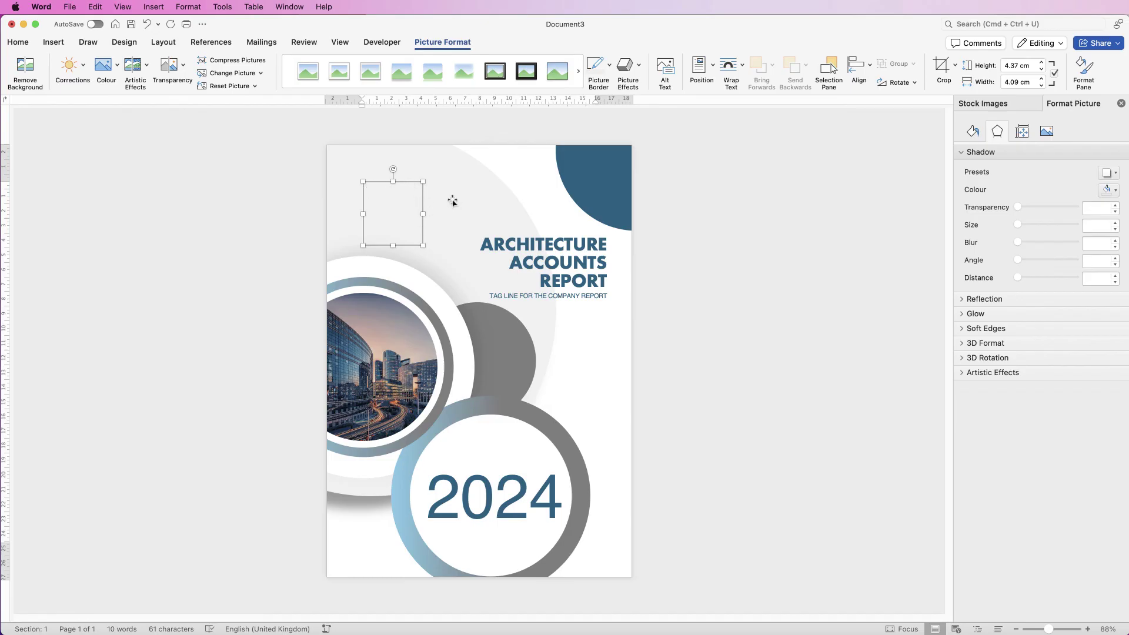
Step: Set the logo's text wrapping to In Front of Text, then shrink it and place it in the page's upper-left corner
left_click(730, 67)
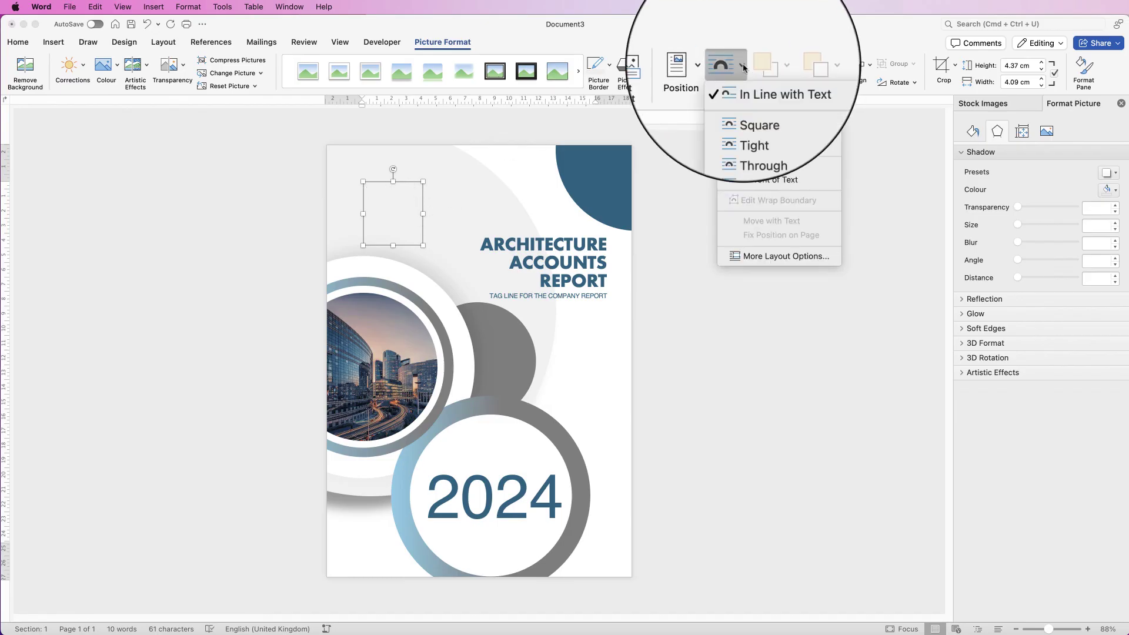
left_click(741, 178)
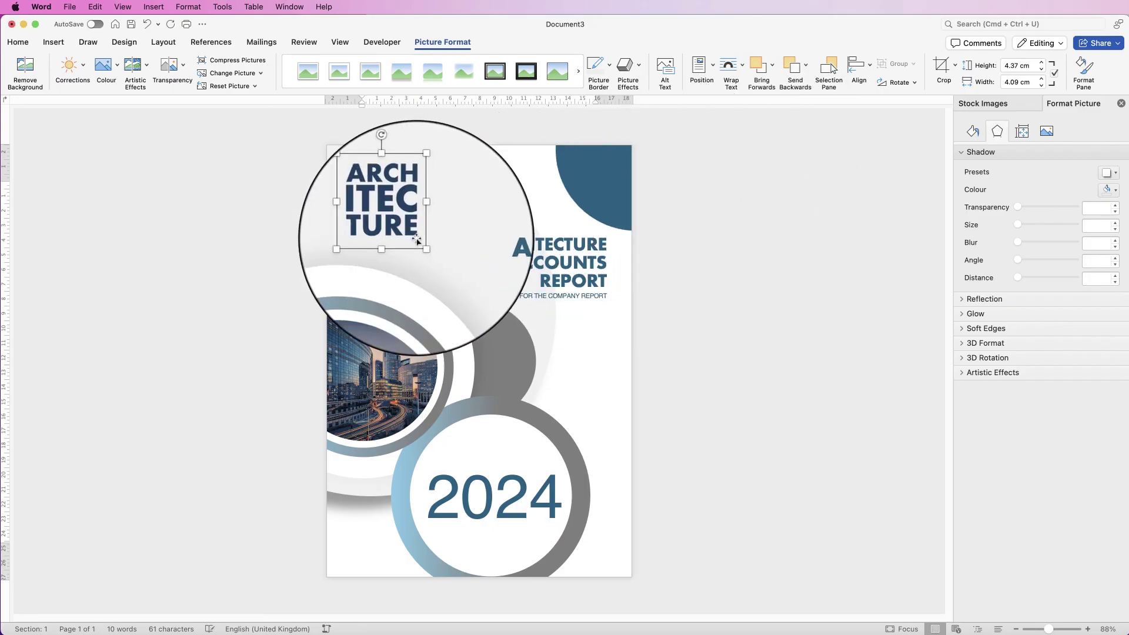
left_click_drag(422, 181, 370, 191)
left_click(610, 377)
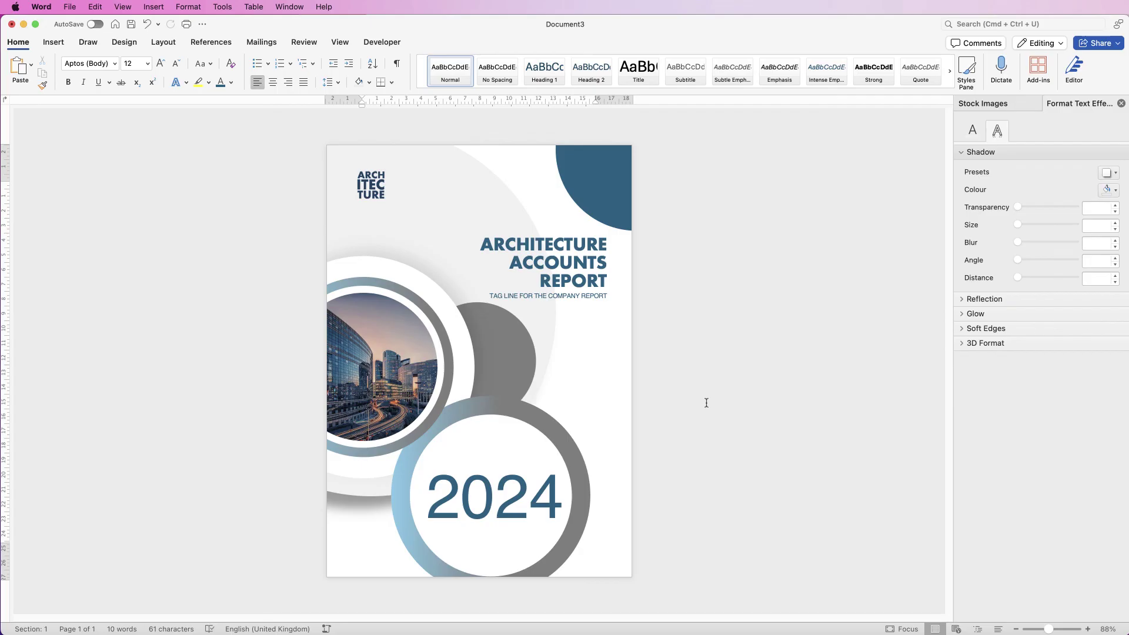
Step: Examine the file formats offered for saving the document, including PDF, and leave without saving
left_click(70, 6)
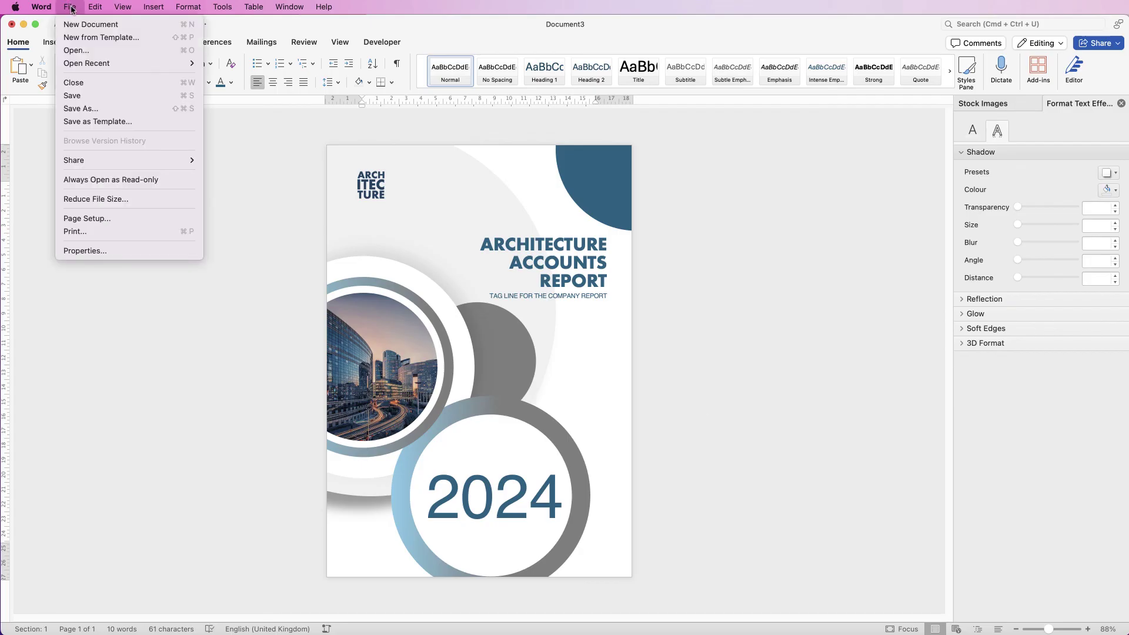
left_click(82, 108)
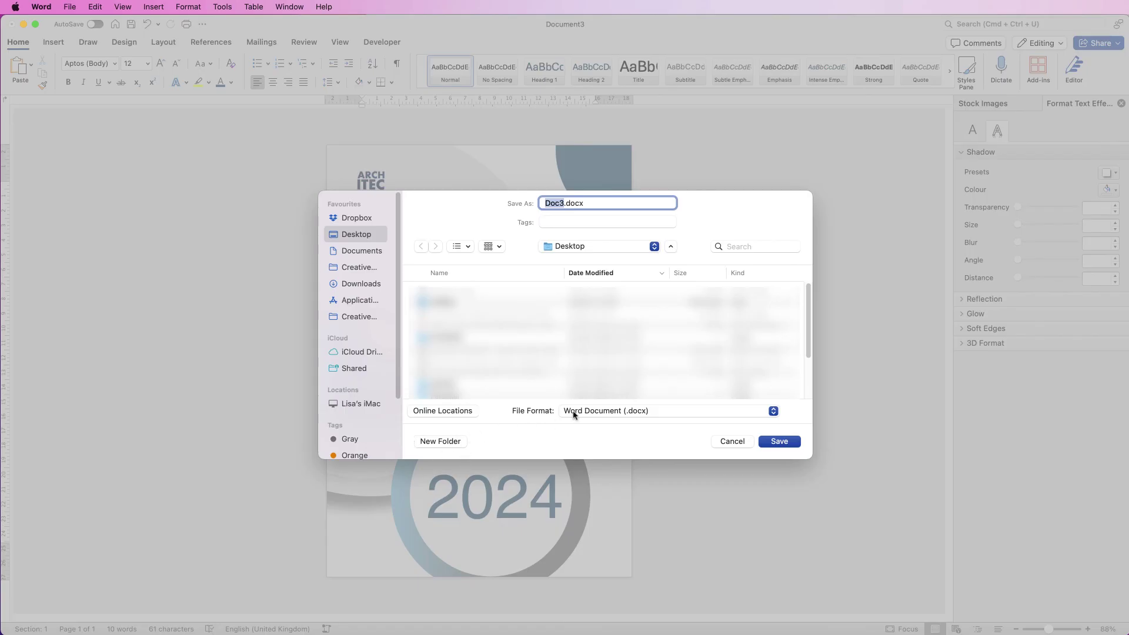
left_click(573, 414)
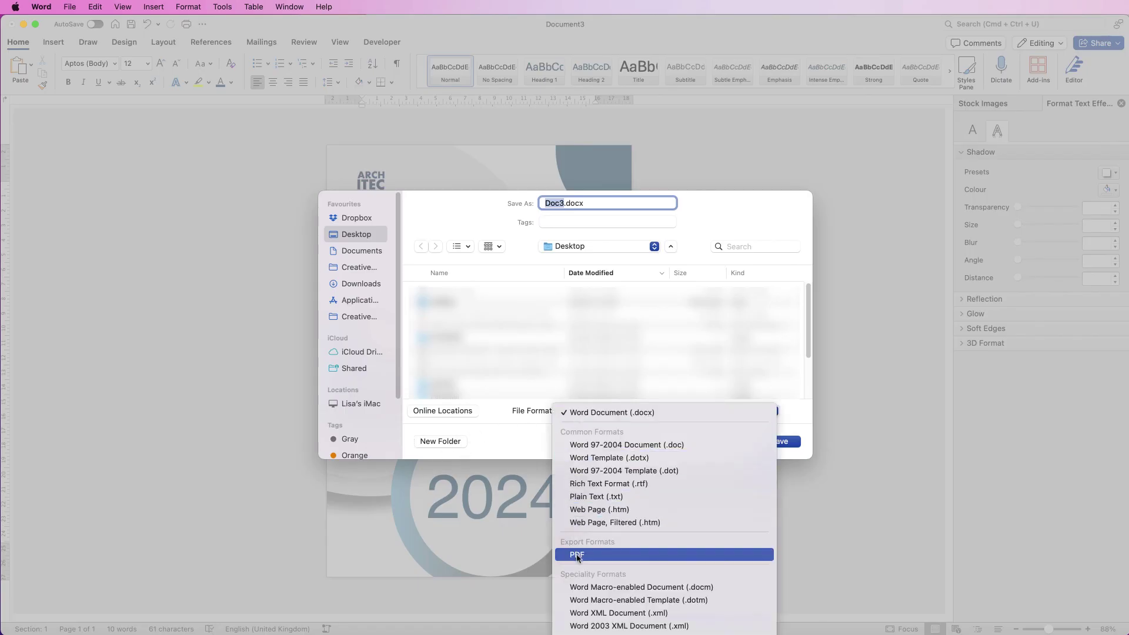
left_click(798, 457)
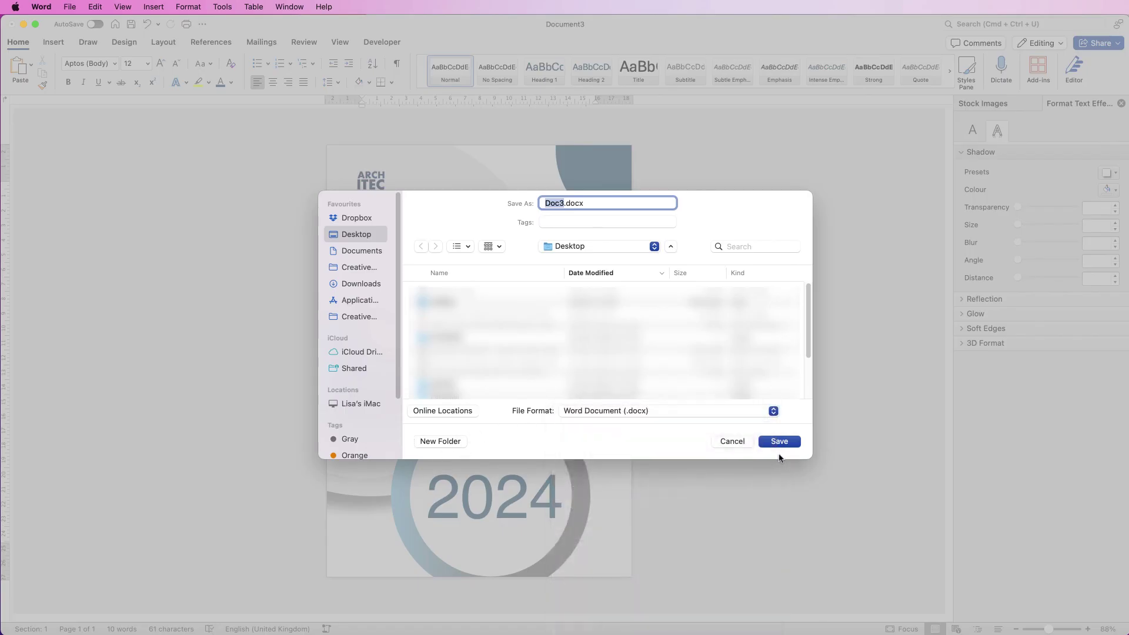
left_click(737, 442)
Step: Examine the options for saving the cover page as a Word template (.dotx) and leave without saving
left_click(69, 6)
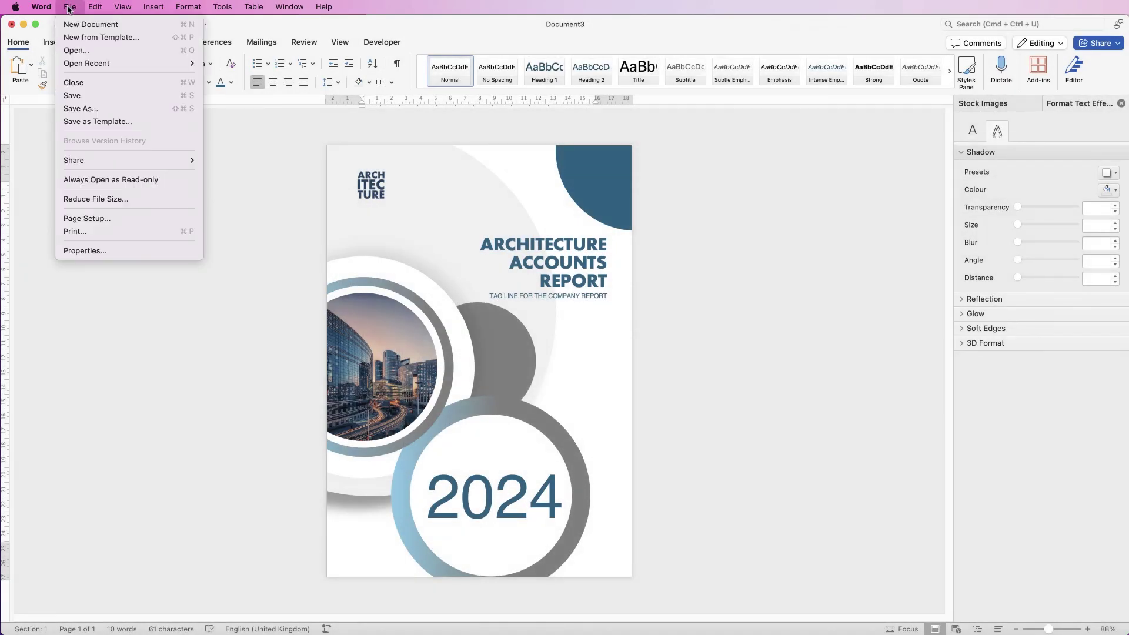
left_click(79, 122)
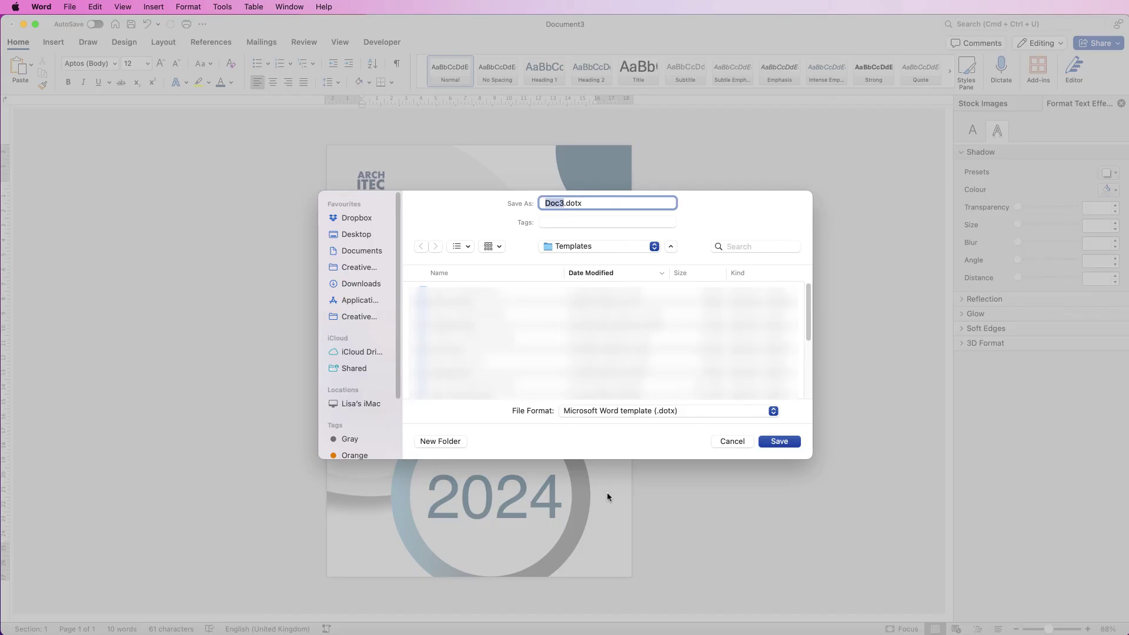
left_click(724, 444)
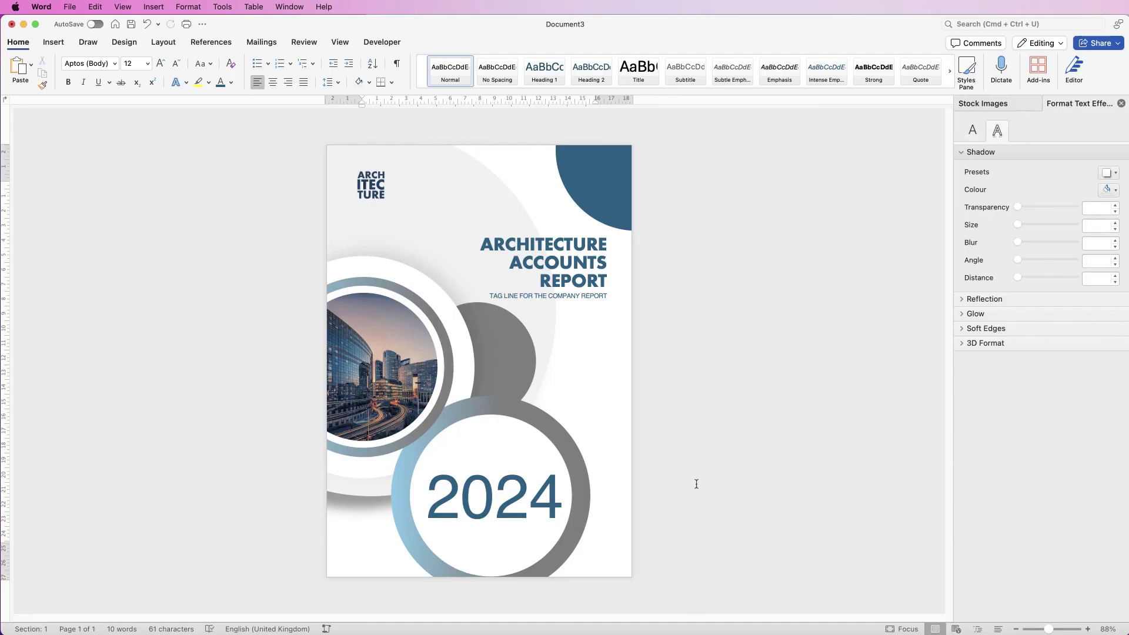